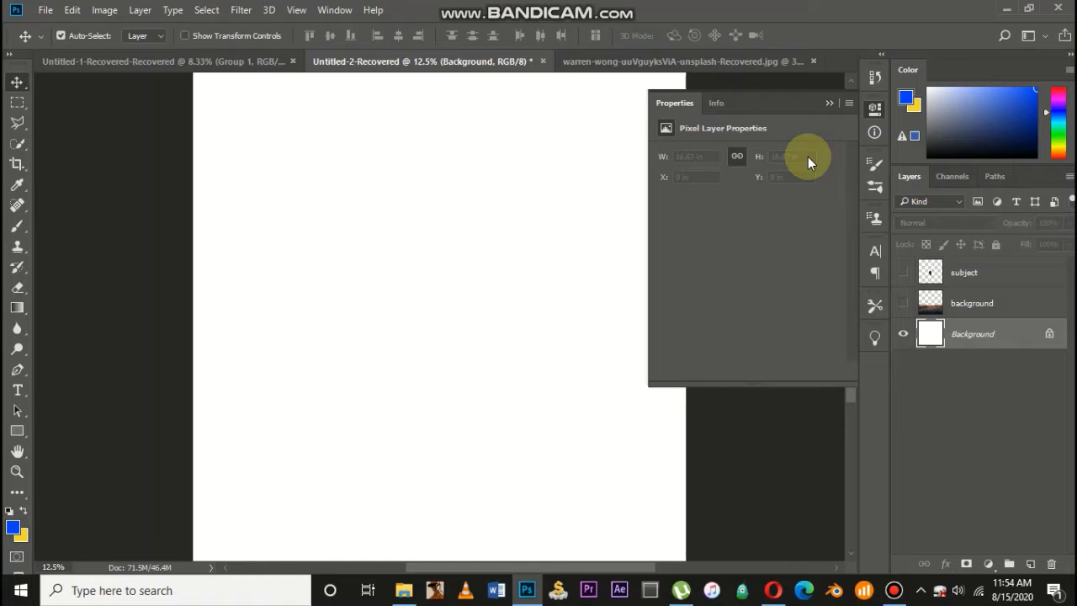
Step: Preview the subject and background layers separately, leaving the subject hidden and the background layer visible
{"action": "left_click", "coordinate": [904, 275]}
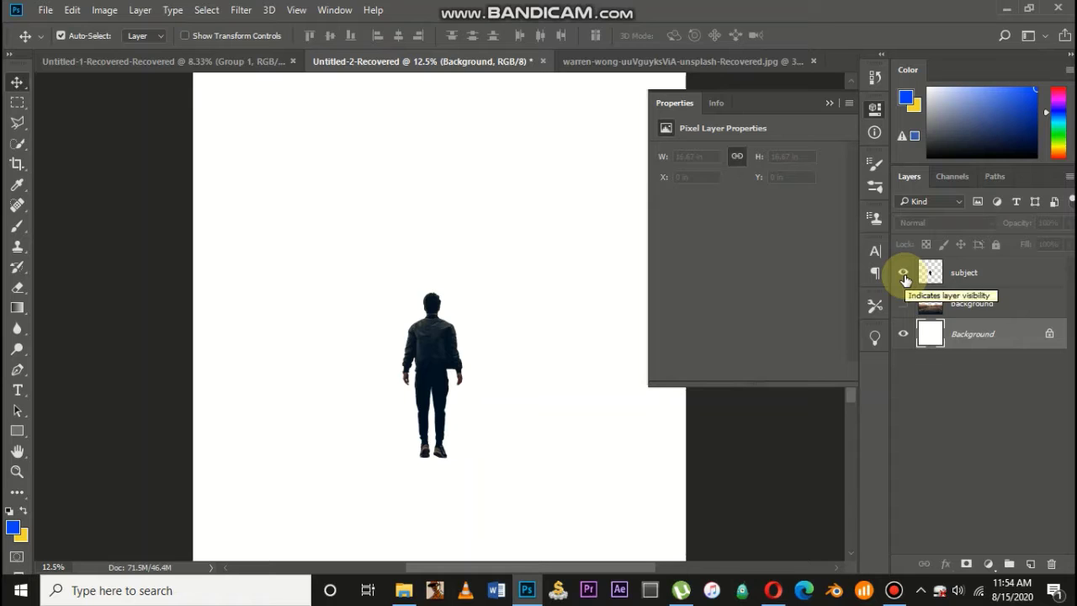
{"action": "left_click", "coordinate": [904, 274]}
{"action": "left_click", "coordinate": [903, 304]}
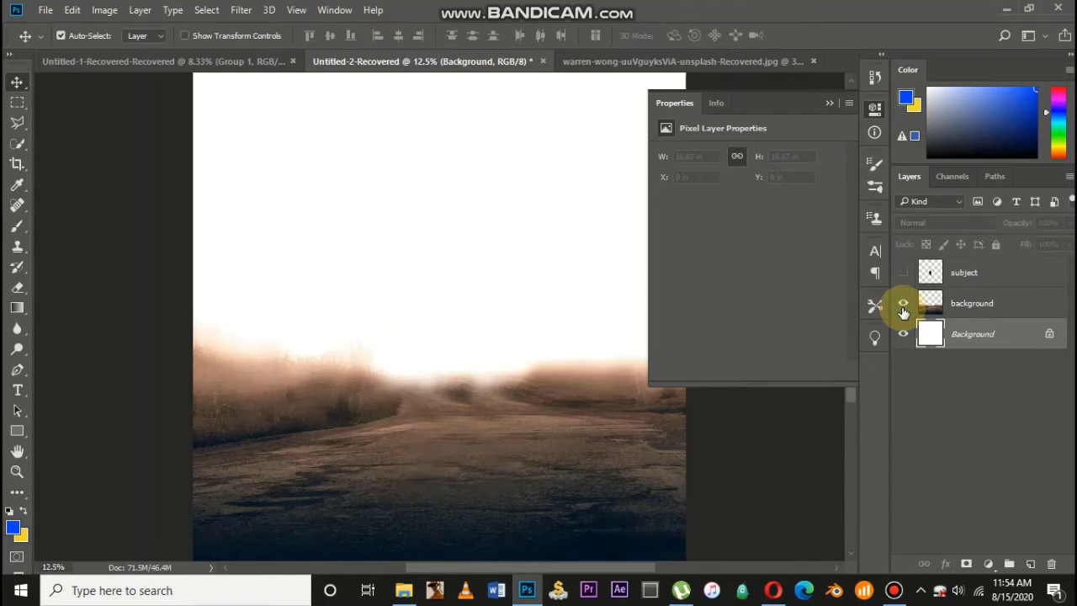
{"action": "left_click", "coordinate": [903, 305]}
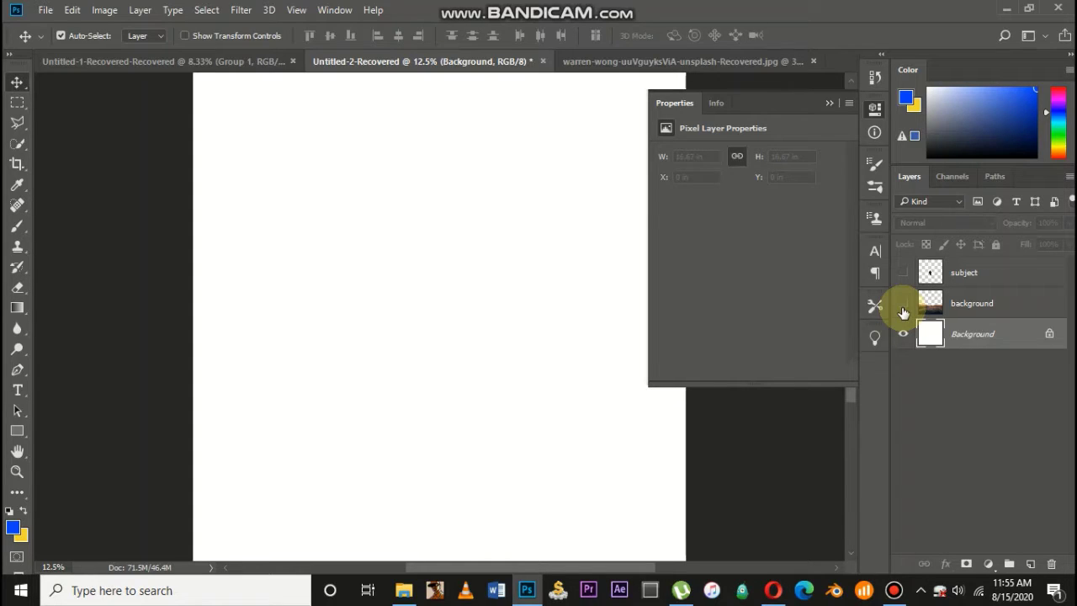
{"action": "left_click", "coordinate": [903, 305]}
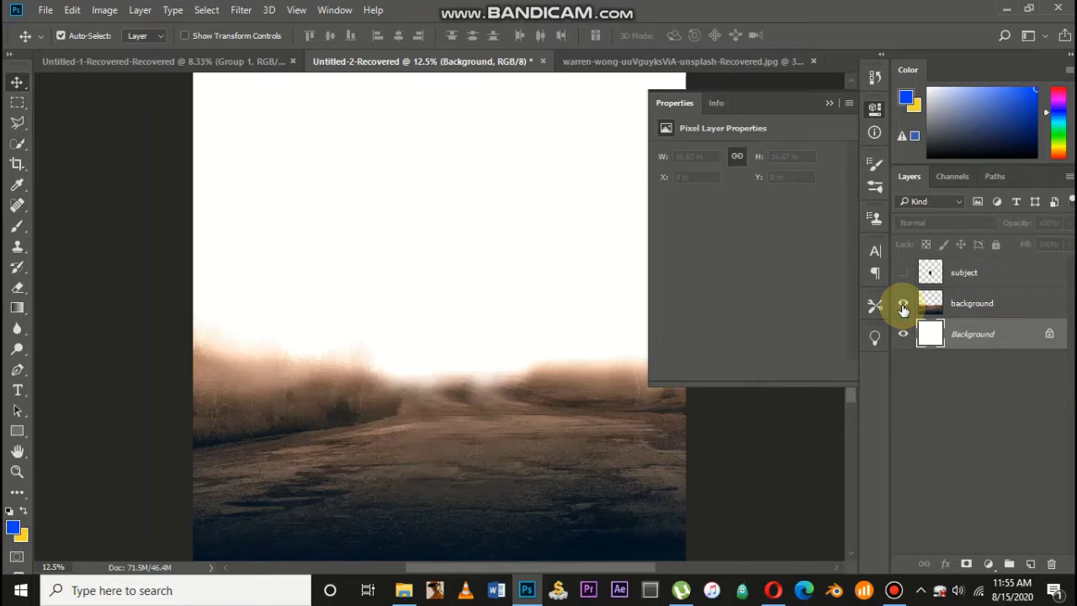
Step: Fill the locked bottom Background layer with Black in Normal mode at 100% opacity
{"action": "key", "text": "ctrl+minus"}
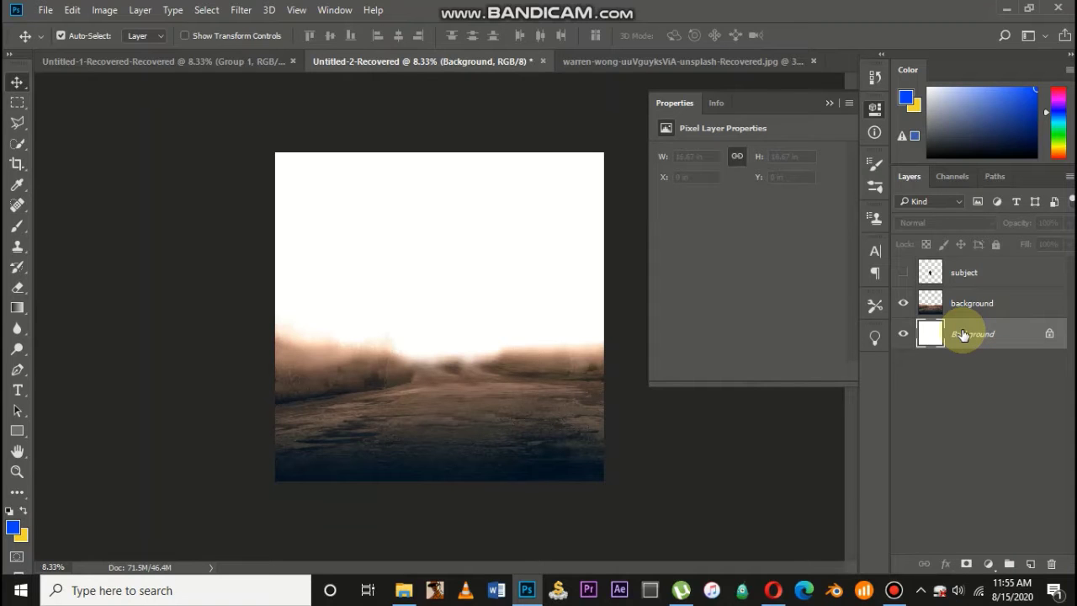
{"action": "key", "text": "shift+F5"}
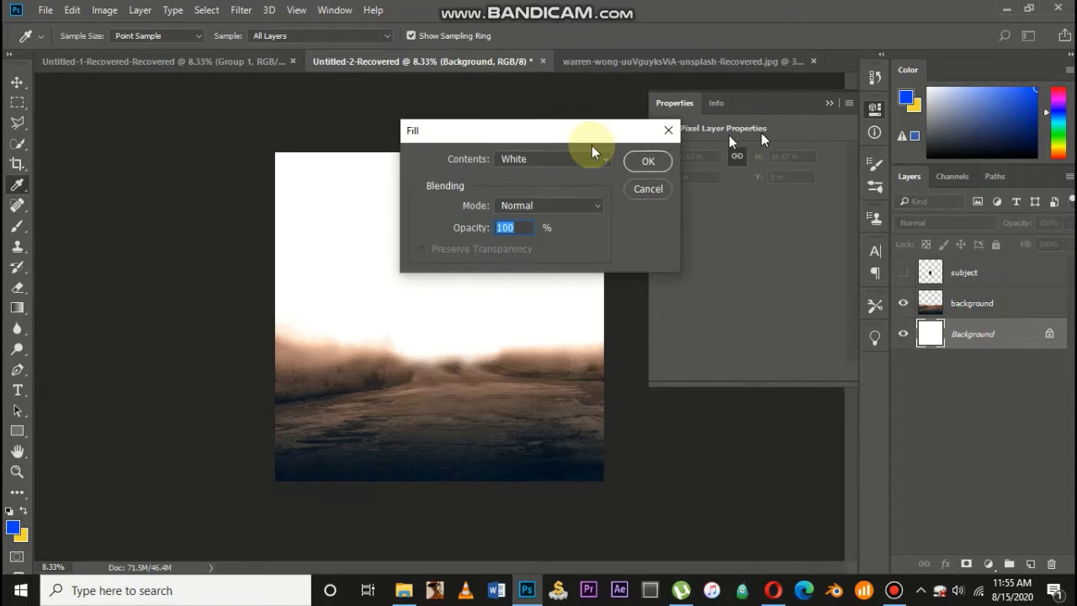
{"action": "left_click", "coordinate": [575, 158]}
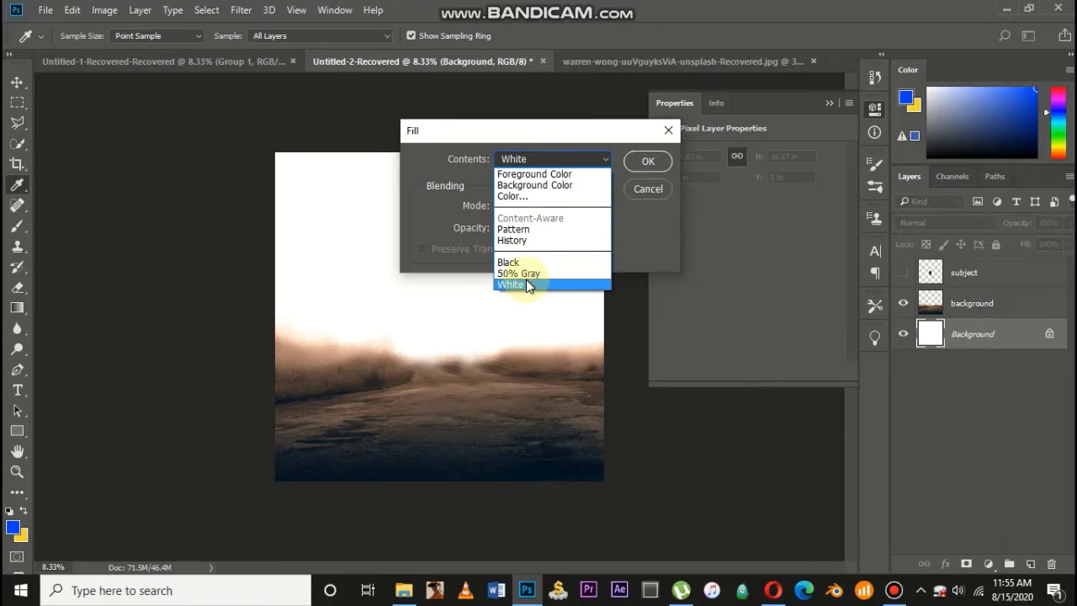
{"action": "left_click", "coordinate": [526, 281]}
{"action": "left_click", "coordinate": [543, 160]}
{"action": "left_click", "coordinate": [522, 256]}
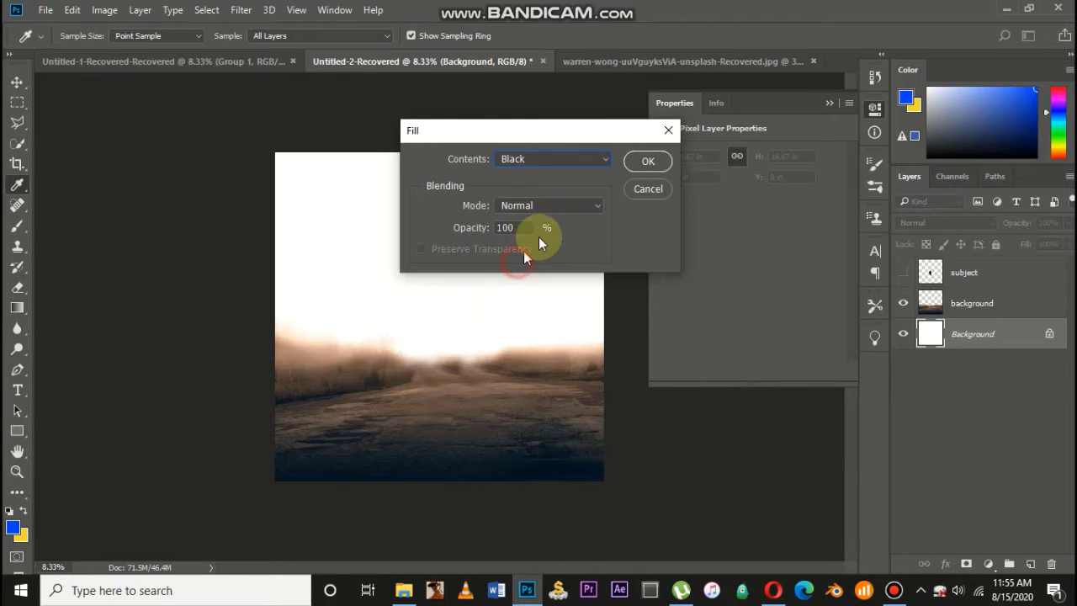
{"action": "left_click", "coordinate": [645, 162]}
Step: Add a layer mask to the background layer that holds the road
{"action": "key", "text": "ctrl+plus"}
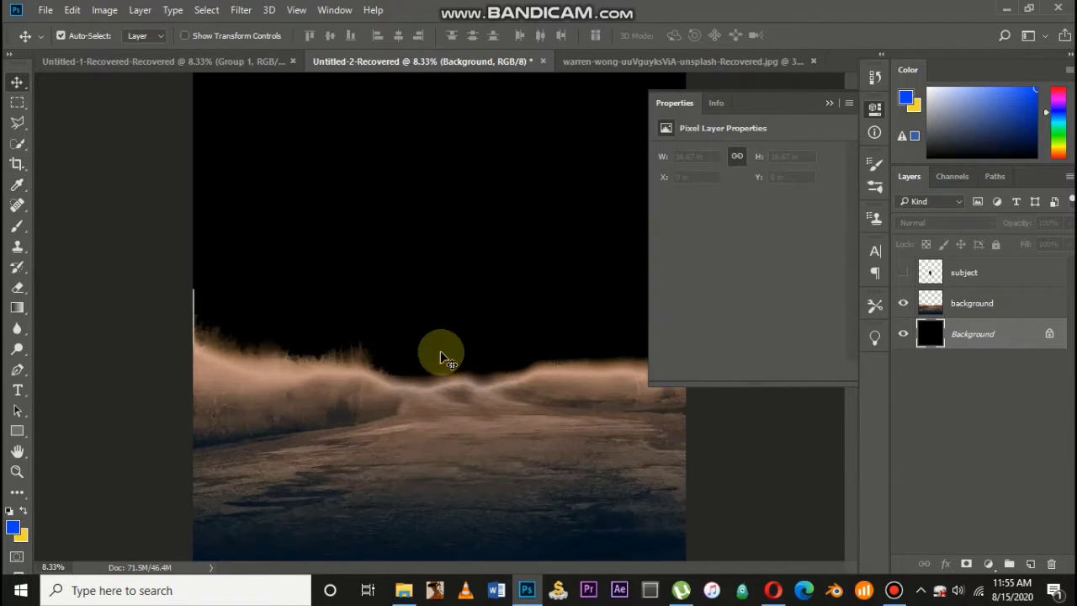
{"action": "left_click", "coordinate": [936, 292]}
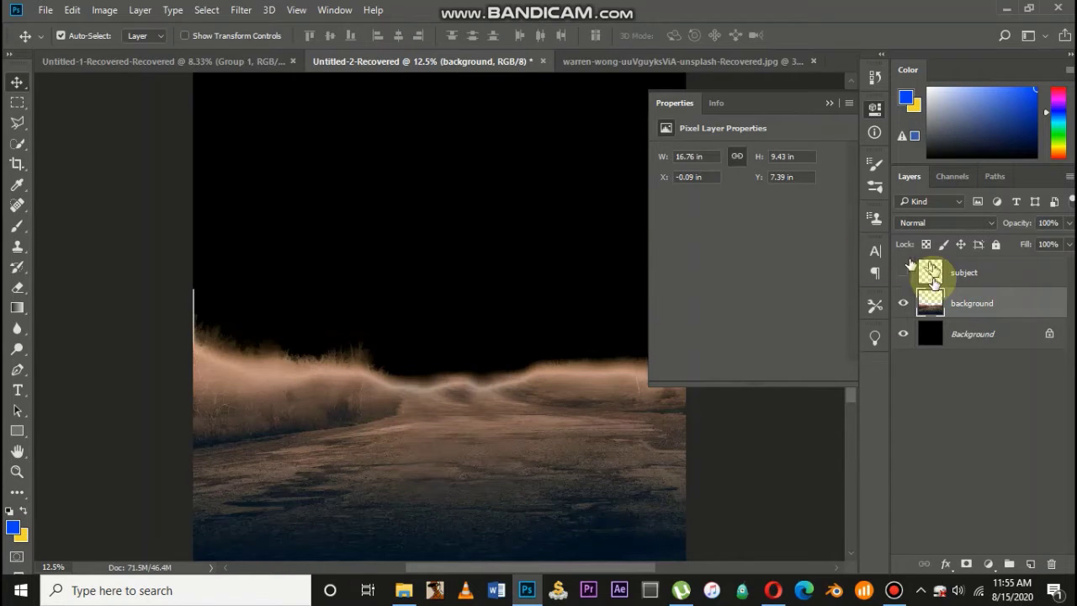
{"action": "left_click", "coordinate": [967, 565]}
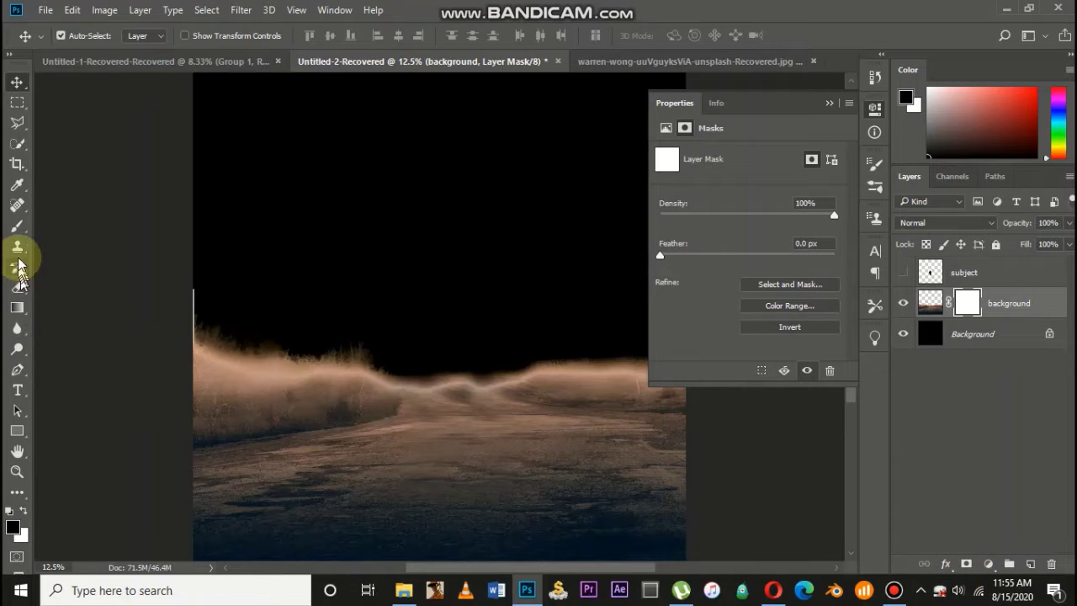
Step: Paint black on the road layer's mask along the horizon with a soft brush of about 1200 px to fade out the grass and bright edge
{"action": "left_click", "coordinate": [17, 226]}
{"action": "left_click", "coordinate": [84, 225]}
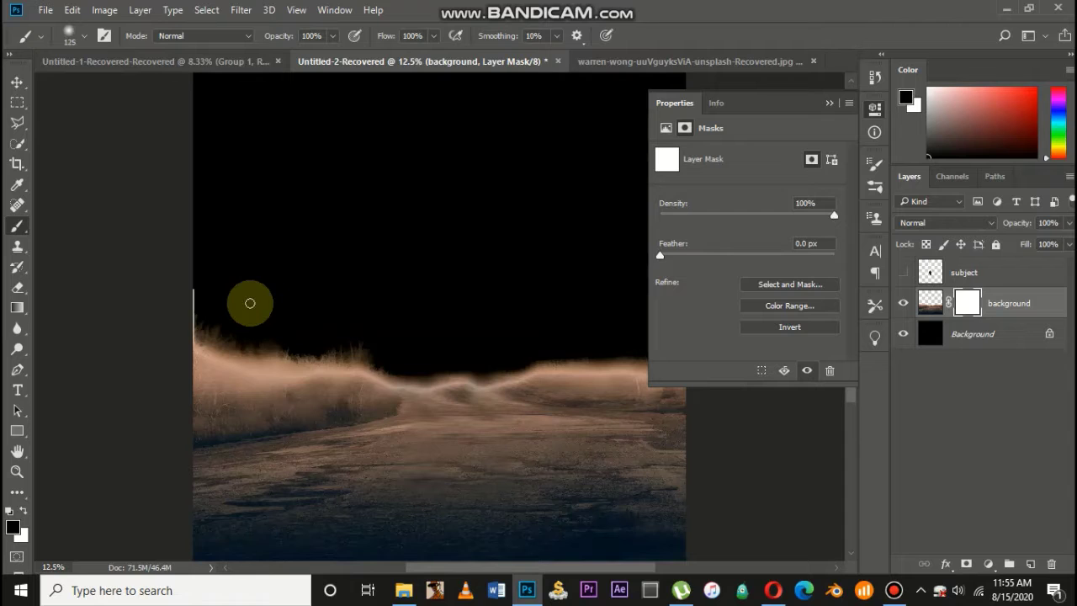
{"action": "key", "text": "bracketright"}
{"action": "key", "text": "bracketright"}
{"action": "key", "text": "bracketright"}
{"action": "key", "text": "bracketright"}
{"action": "key", "text": "bracketright"}
{"action": "key", "text": "bracketright"}
{"action": "key", "text": "bracketright"}
{"action": "key", "text": "bracketright"}
{"action": "key", "text": "bracketright"}
{"action": "key", "text": "bracketright"}
{"action": "key", "text": "bracketright"}
{"action": "key", "text": "bracketright"}
{"action": "key", "text": "bracketright"}
{"action": "key", "text": "bracketright"}
{"action": "key", "text": "bracketright"}
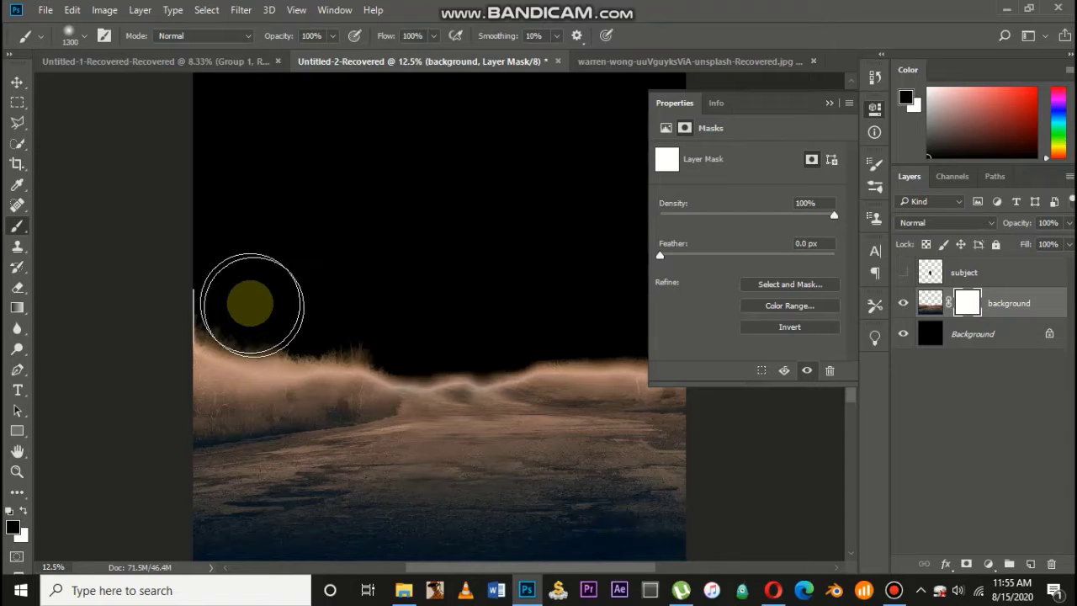
{"action": "key", "text": "bracketleft"}
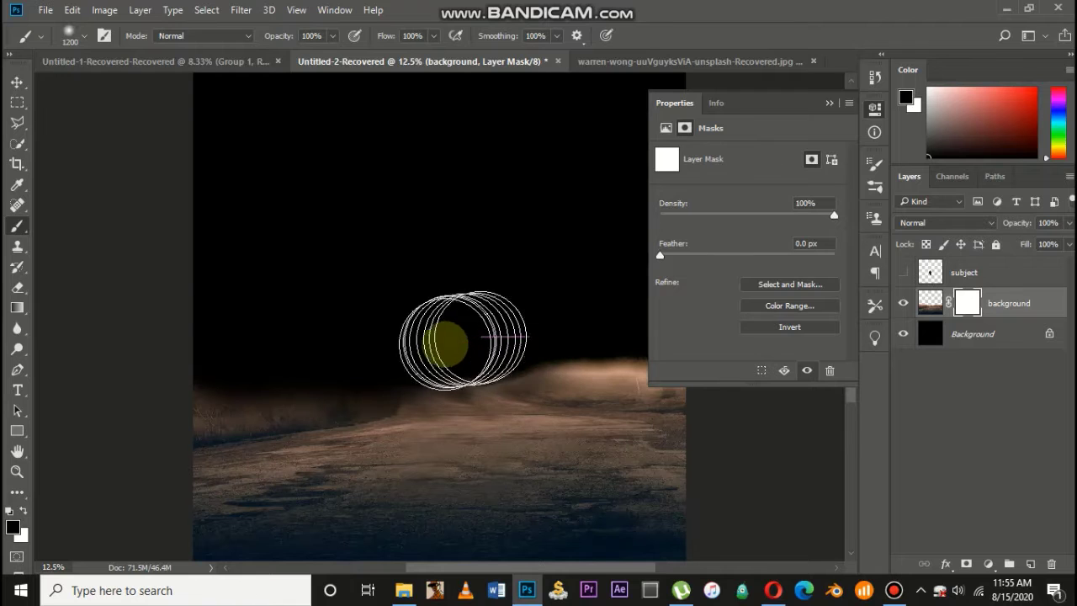
{"action": "mouse_move", "coordinate": [403, 336]}
{"action": "left_mouse_down"}
{"action": "mouse_move", "coordinate": [575, 325]}
{"action": "mouse_move", "coordinate": [648, 334]}
{"action": "left_mouse_up"}
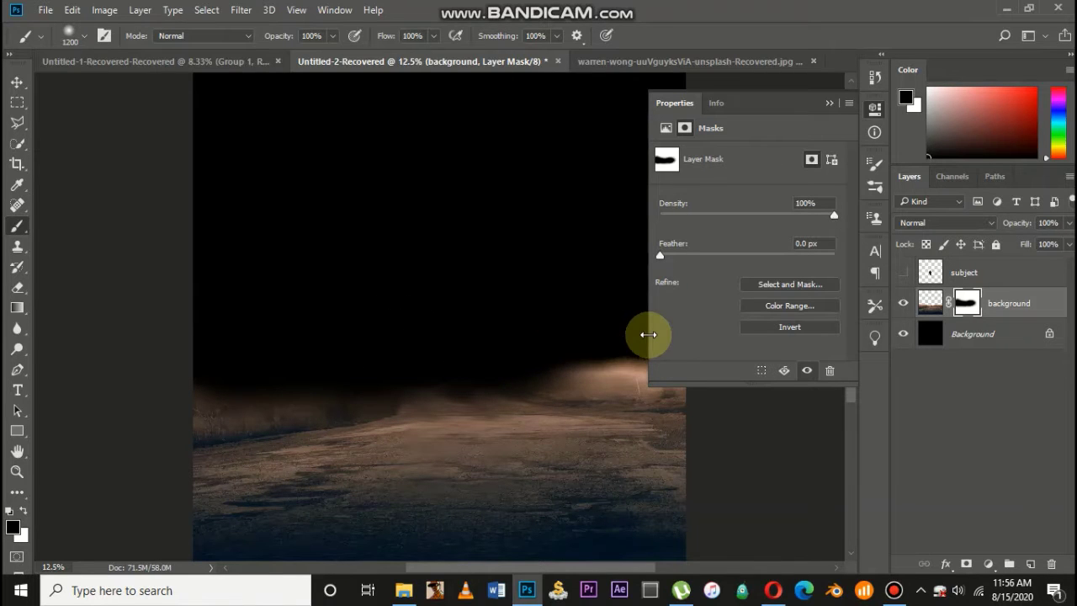
{"action": "mouse_move", "coordinate": [572, 341]}
{"action": "left_mouse_down"}
{"action": "mouse_move", "coordinate": [682, 334]}
{"action": "mouse_move", "coordinate": [540, 338]}
{"action": "mouse_move", "coordinate": [704, 336]}
{"action": "mouse_move", "coordinate": [378, 337]}
{"action": "mouse_move", "coordinate": [715, 356]}
{"action": "mouse_move", "coordinate": [300, 342]}
{"action": "mouse_move", "coordinate": [144, 349]}
{"action": "left_mouse_up"}
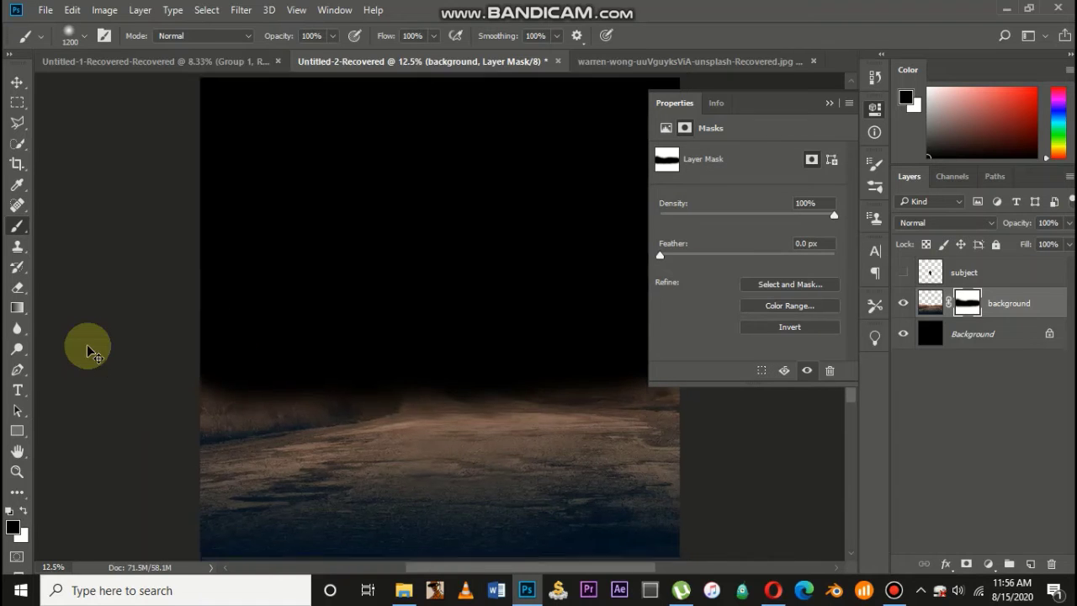
{"action": "key", "text": "ctrl+minus"}
{"action": "mouse_move", "coordinate": [586, 329]}
{"action": "left_mouse_down"}
{"action": "mouse_move", "coordinate": [616, 321]}
{"action": "mouse_move", "coordinate": [577, 306]}
{"action": "mouse_move", "coordinate": [610, 326]}
{"action": "mouse_move", "coordinate": [544, 326]}
{"action": "left_mouse_up"}
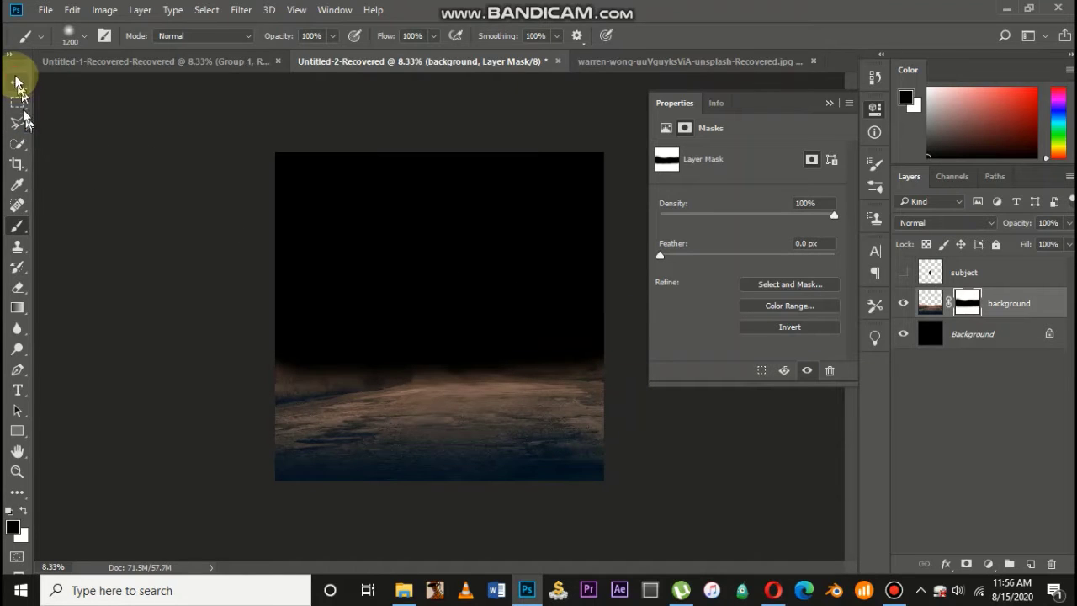
Step: Place the lightning sky photo from the tutorial folder directly above the bottom Background layer, stretched downward to a height of 11.75 in
{"action": "left_click", "coordinate": [17, 83]}
{"action": "left_click", "coordinate": [980, 335]}
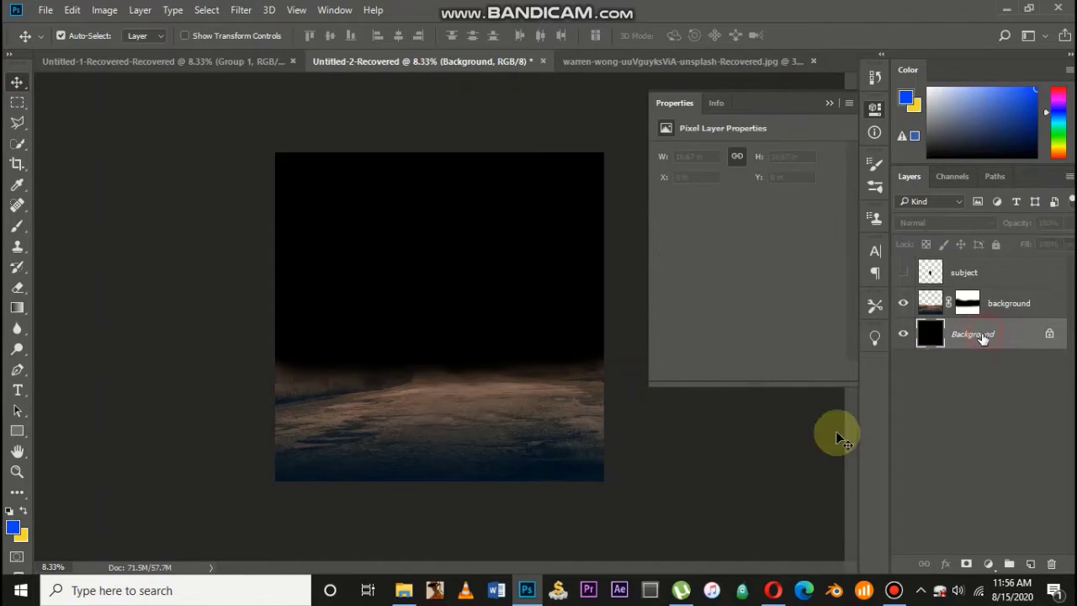
{"action": "left_click", "coordinate": [404, 589]}
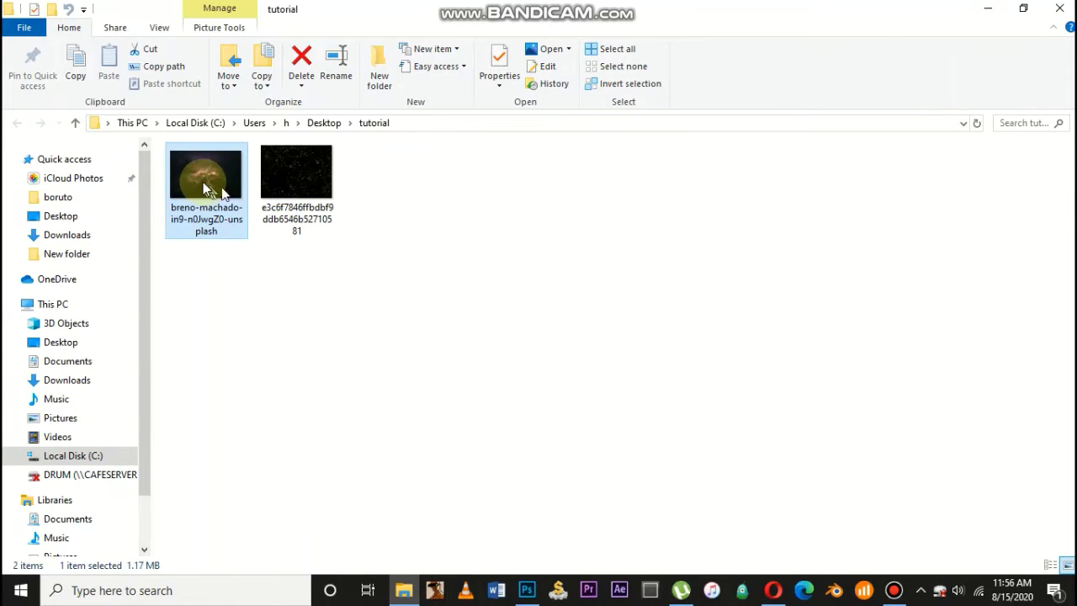
{"action": "left_click_drag", "start_coordinate": [207, 187], "coordinate": [478, 264]}
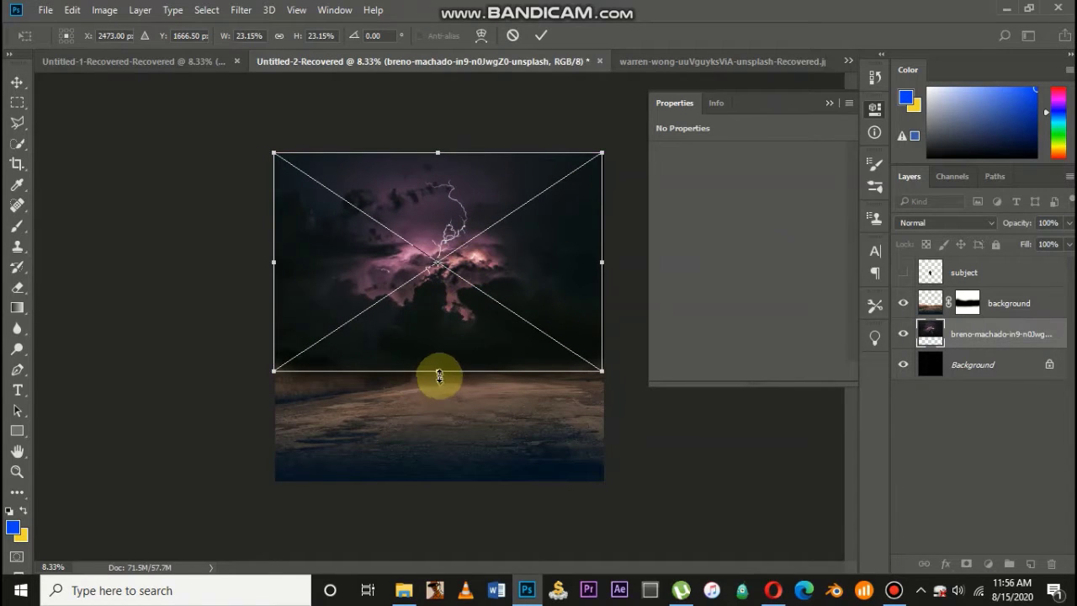
{"action": "left_click_drag", "start_coordinate": [436, 372], "coordinate": [438, 388]}
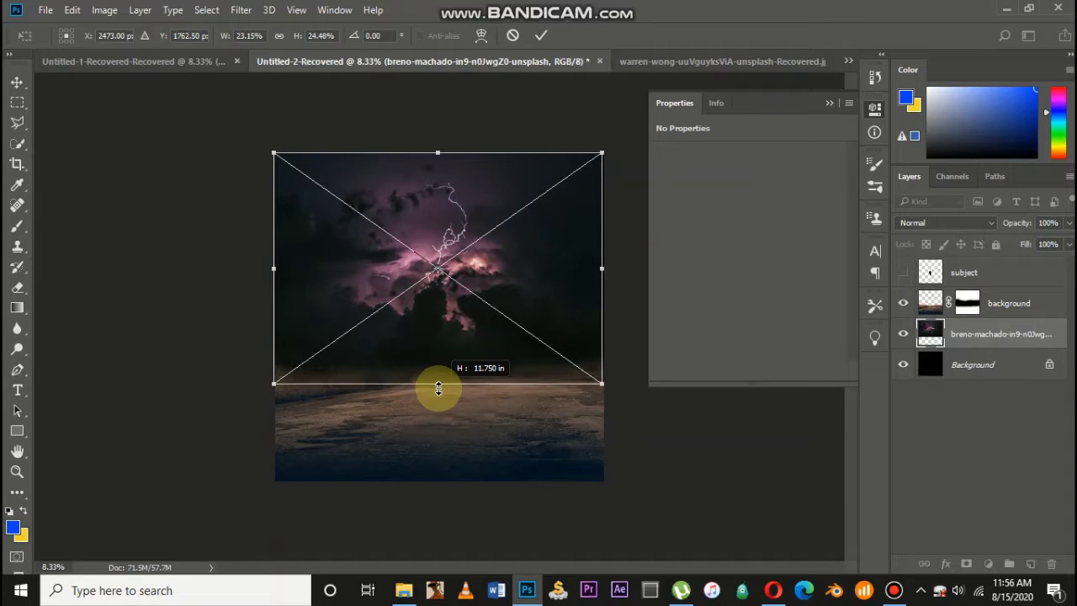
{"action": "left_click", "coordinate": [539, 39]}
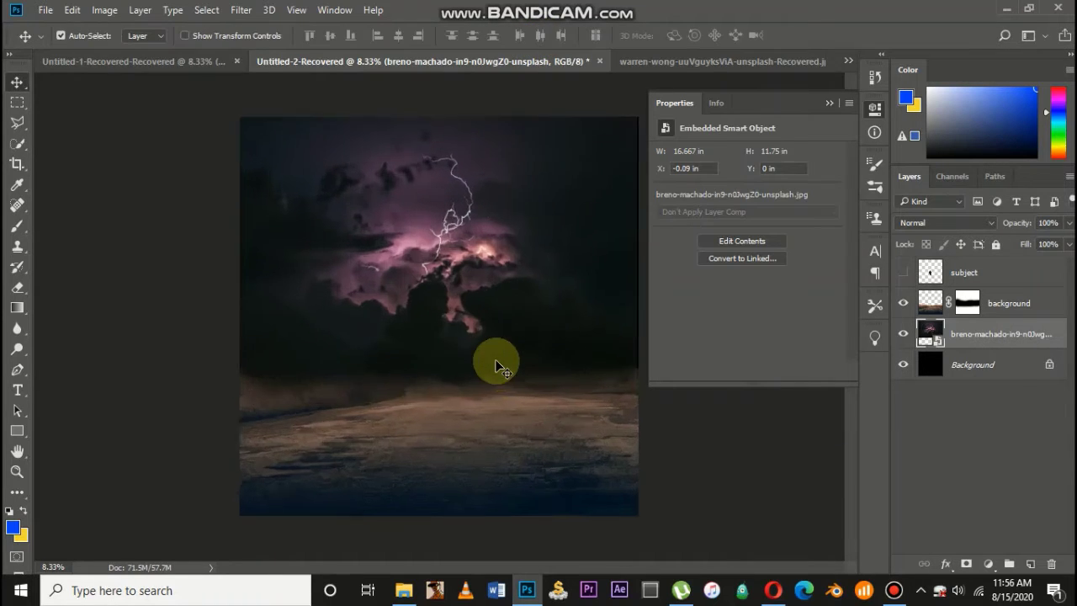
Step: Add a Levels adjustment above the road's background layer and clip it to that layer
{"action": "key", "text": "ctrl+plus"}
{"action": "scroll", "coordinate": [497, 366], "scroll_direction": "right", "scroll_amount": 5}
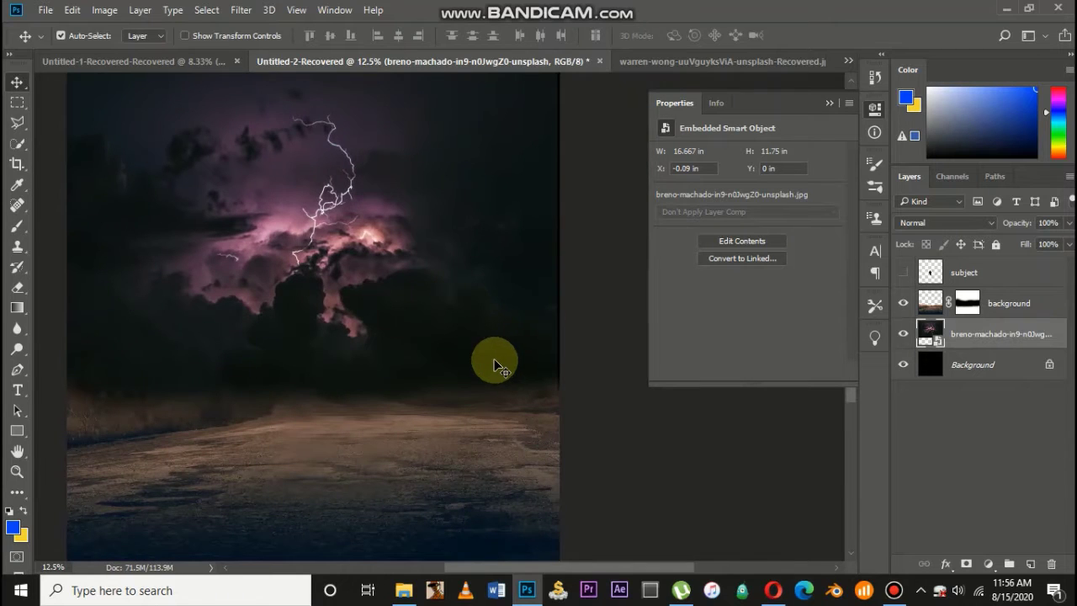
{"action": "key", "text": "ctrl+minus"}
{"action": "key", "text": "ctrl+plus"}
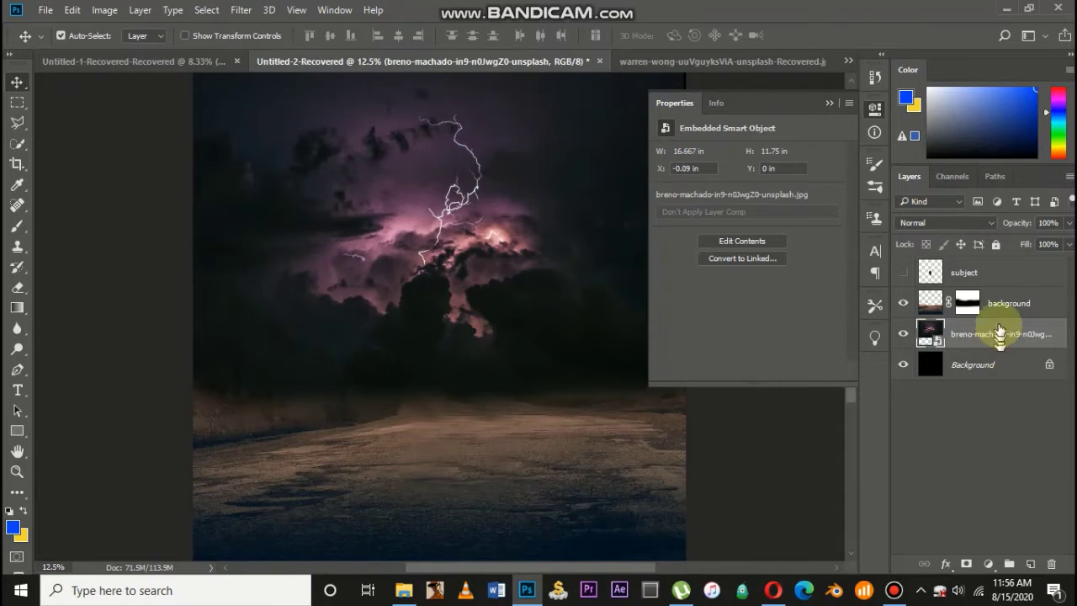
{"action": "left_click", "coordinate": [976, 304]}
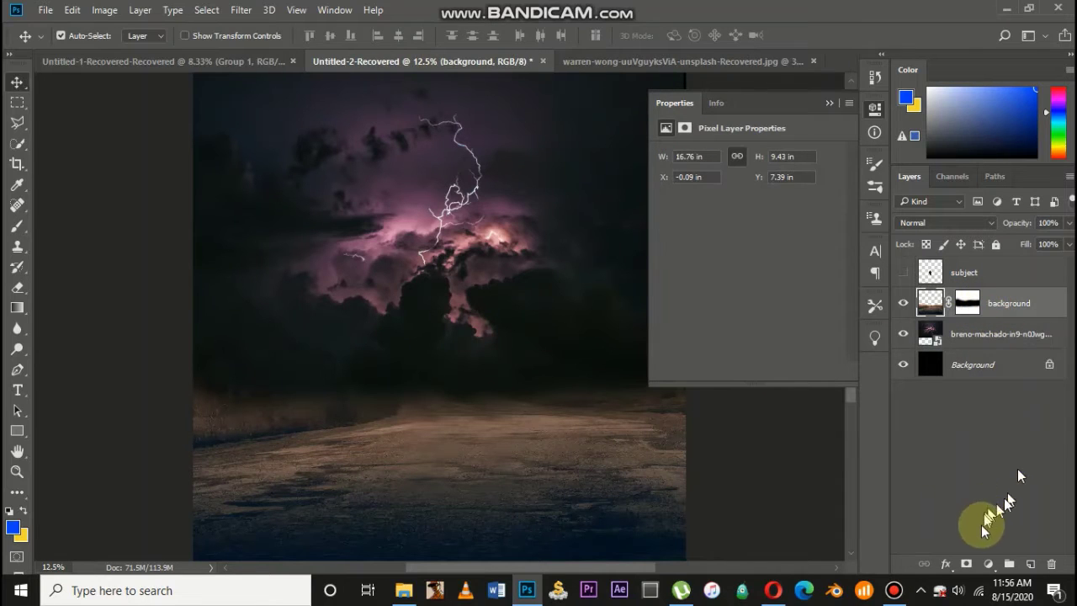
{"action": "left_click", "coordinate": [988, 564]}
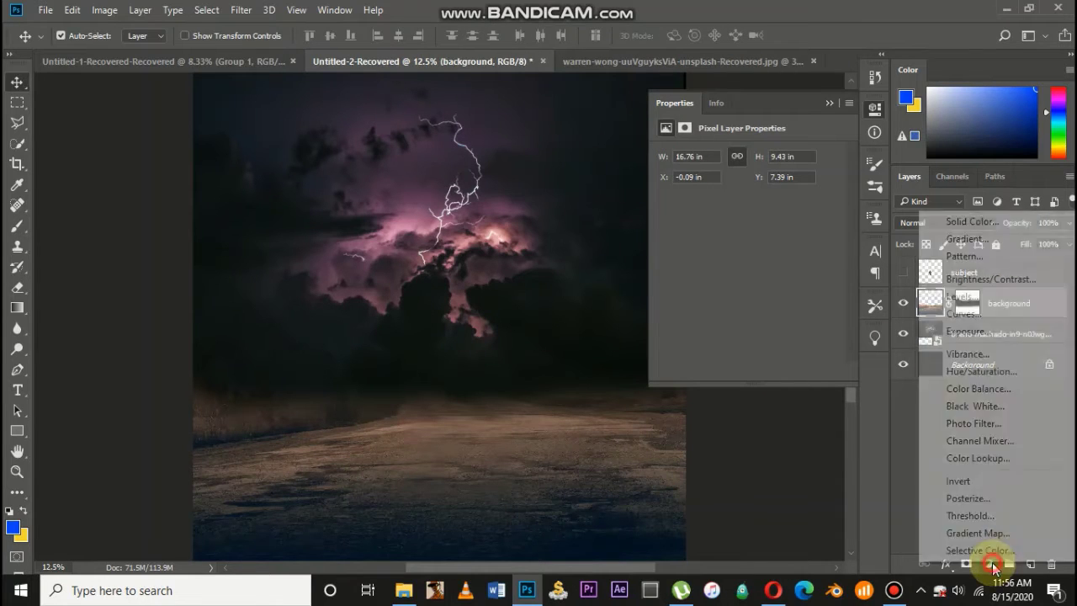
{"action": "left_click", "coordinate": [962, 296]}
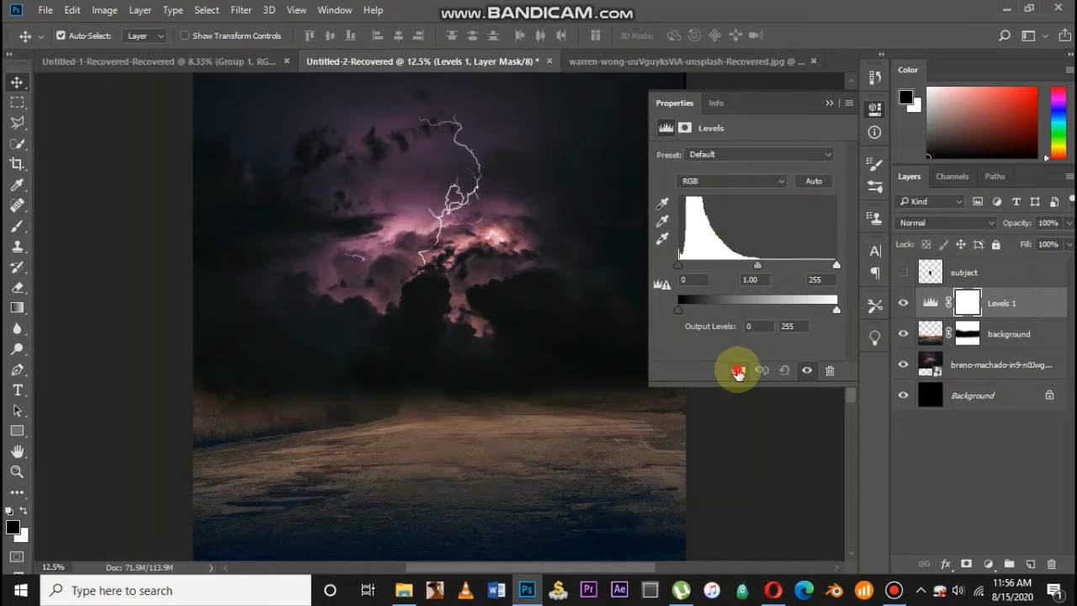
{"action": "left_click", "coordinate": [738, 372]}
Step: Darken the road in the Levels adjustment with midtones at 0.83 and the white output level at 100
{"action": "left_click_drag", "start_coordinate": [837, 310], "coordinate": [744, 305]}
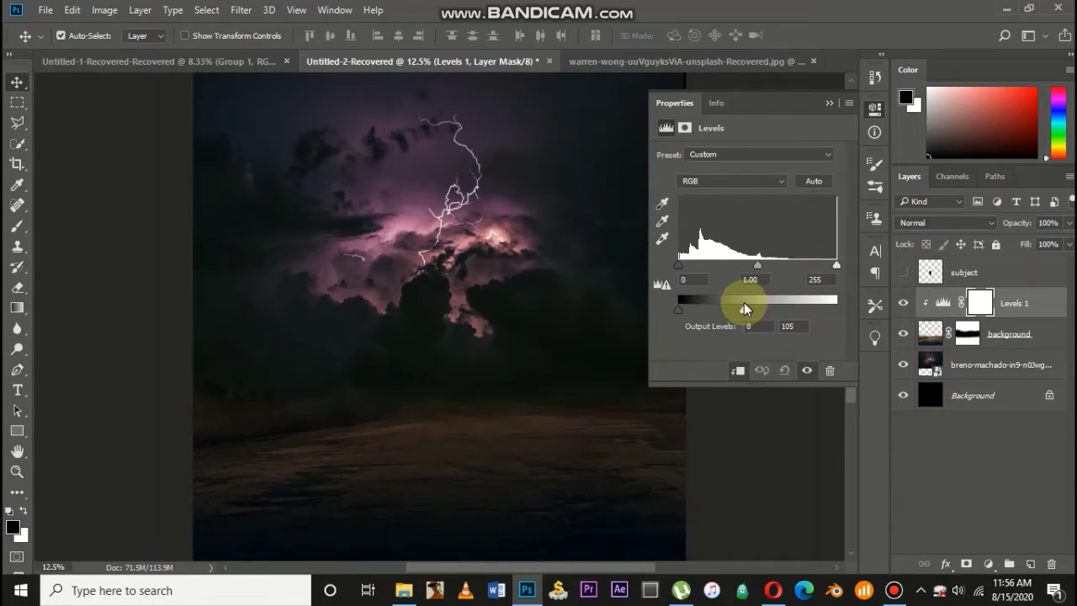
{"action": "left_click", "coordinate": [744, 305]}
{"action": "left_click_drag", "start_coordinate": [760, 268], "coordinate": [765, 271]}
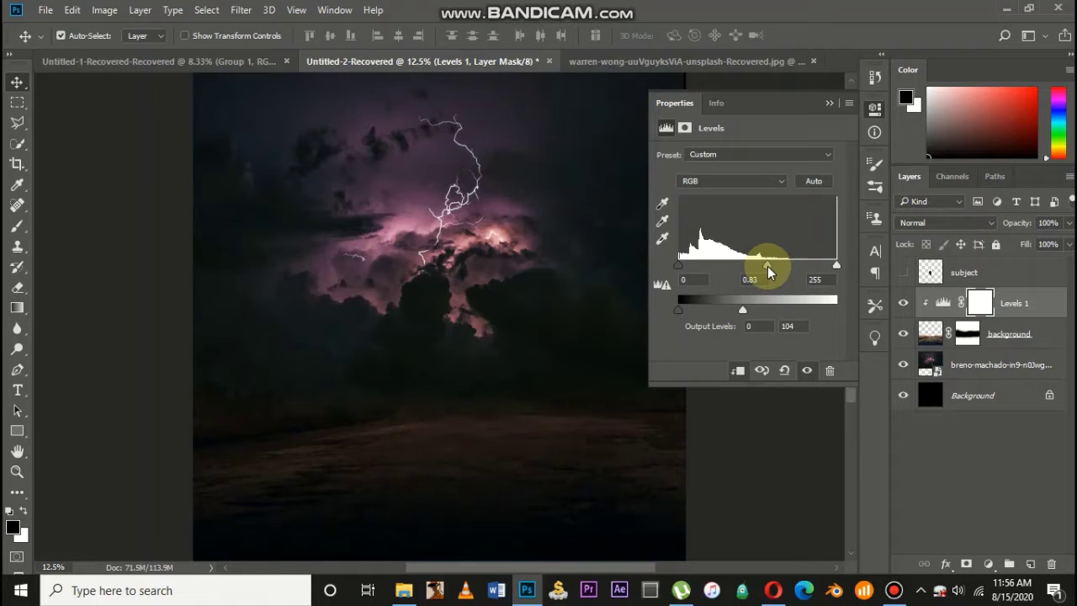
{"action": "left_click_drag", "start_coordinate": [748, 309], "coordinate": [741, 309]}
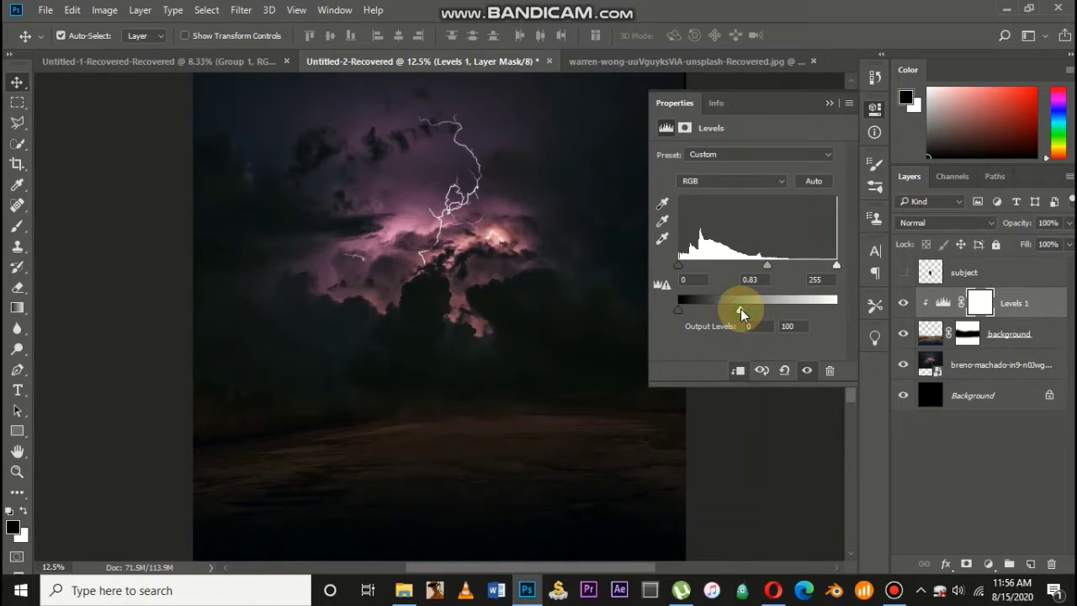
Step: Stretch the lightning sky layer's lower edge further down over the horizon, to a height of about 12.11 in
{"action": "left_click", "coordinate": [969, 375]}
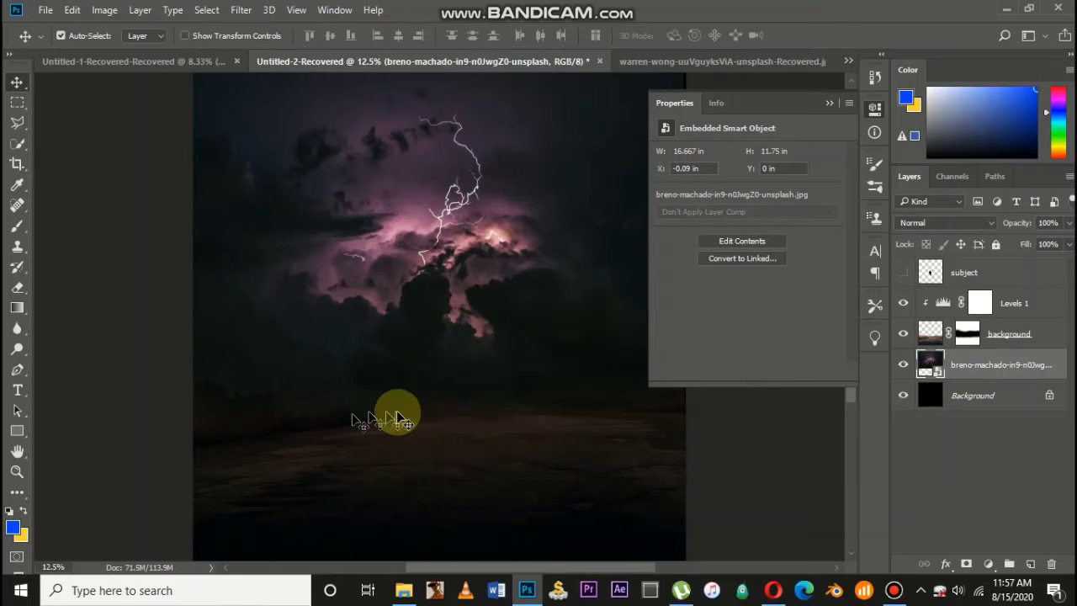
{"action": "key", "text": "ctrl+t"}
{"action": "left_click_drag", "start_coordinate": [435, 416], "coordinate": [435, 427]}
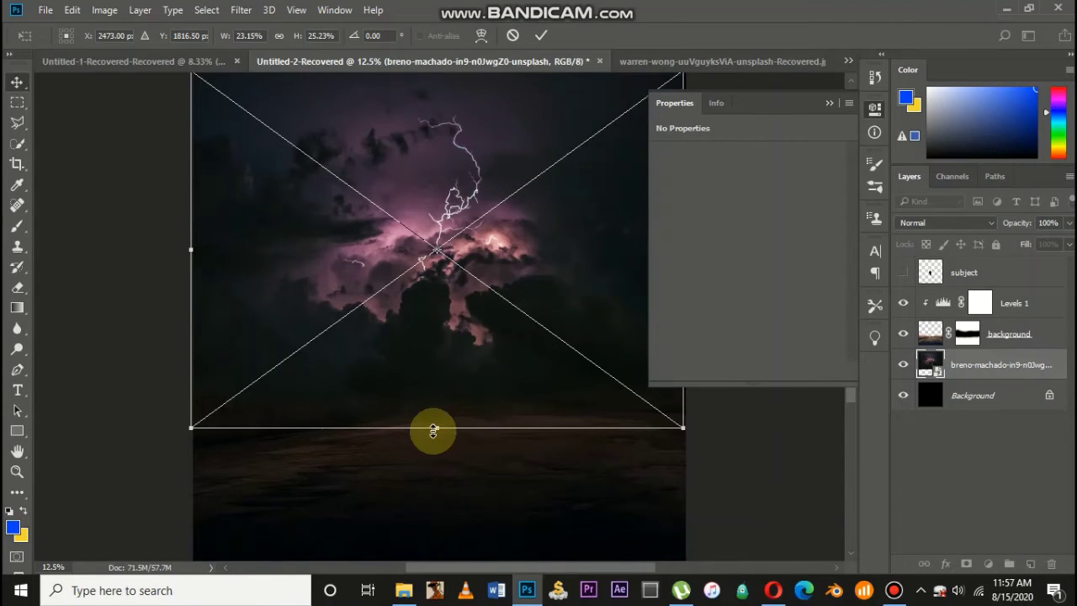
{"action": "key", "text": "Return"}
{"action": "key", "text": "ctrl+minus"}
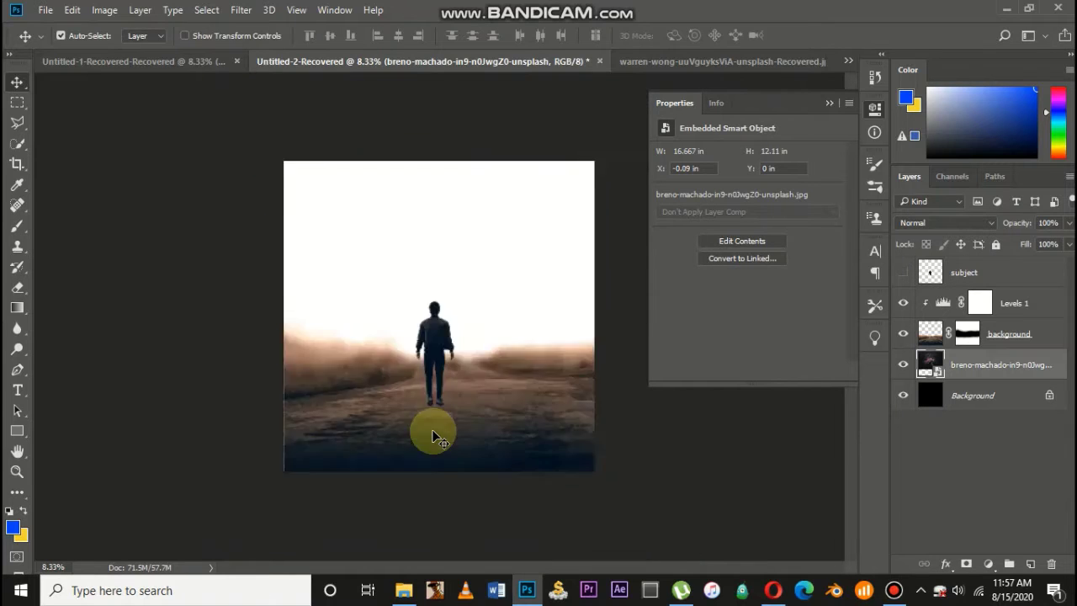
{"action": "key", "text": "ctrl+plus"}
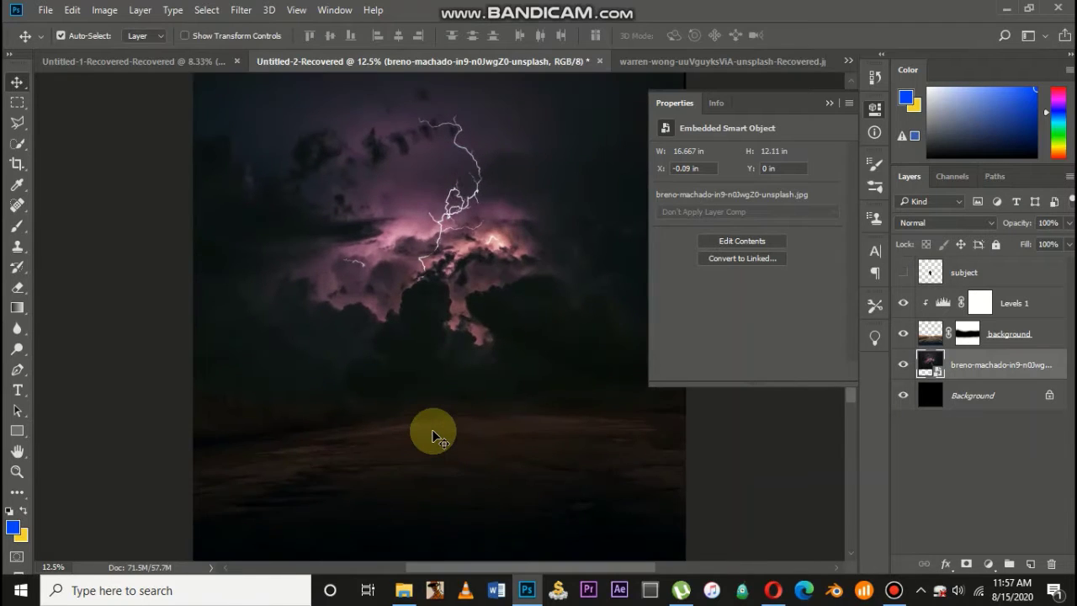
{"action": "scroll", "coordinate": [432, 431], "scroll_direction": "down", "scroll_amount": 3}
{"action": "scroll", "coordinate": [431, 436], "scroll_direction": "up", "scroll_amount": 2}
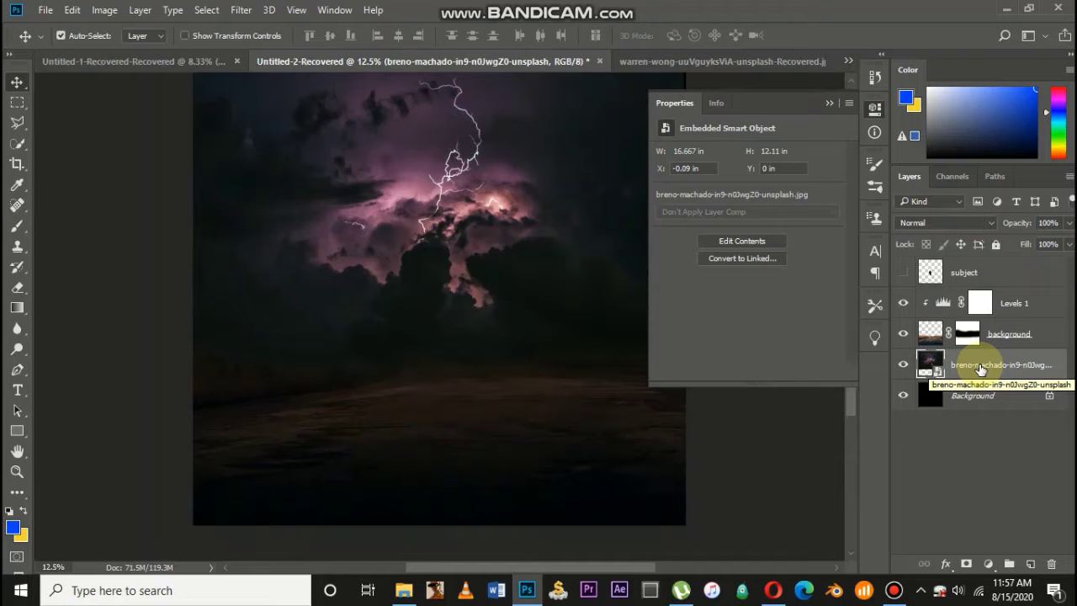
Step: Add a Hue/Saturation adjustment clipped to the lightning sky layer and set its hue to -127
{"action": "left_click", "coordinate": [989, 564]}
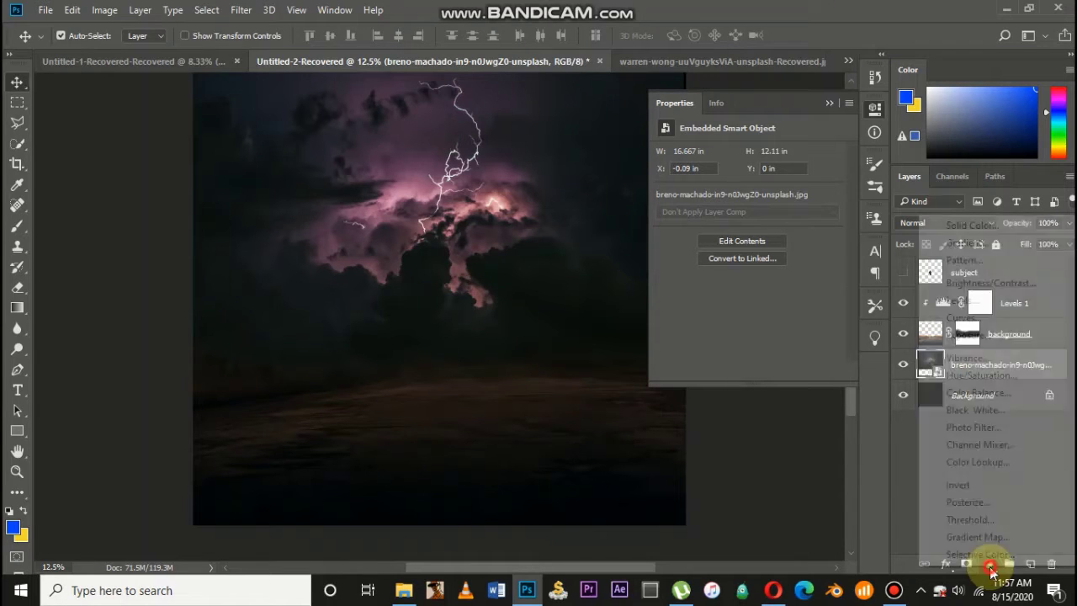
{"action": "left_click", "coordinate": [995, 376]}
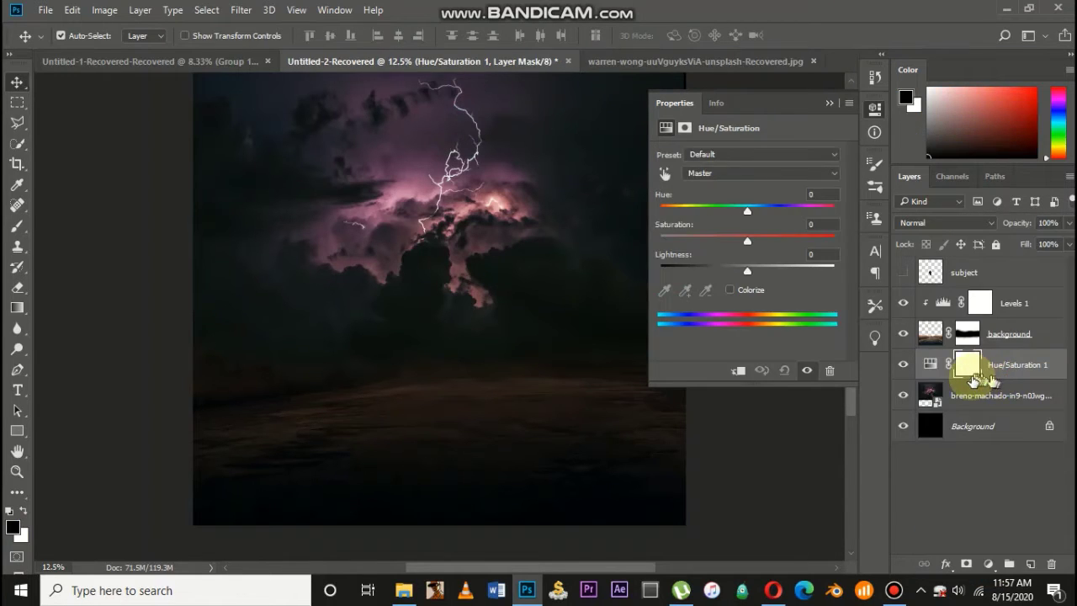
{"action": "left_click", "coordinate": [738, 370]}
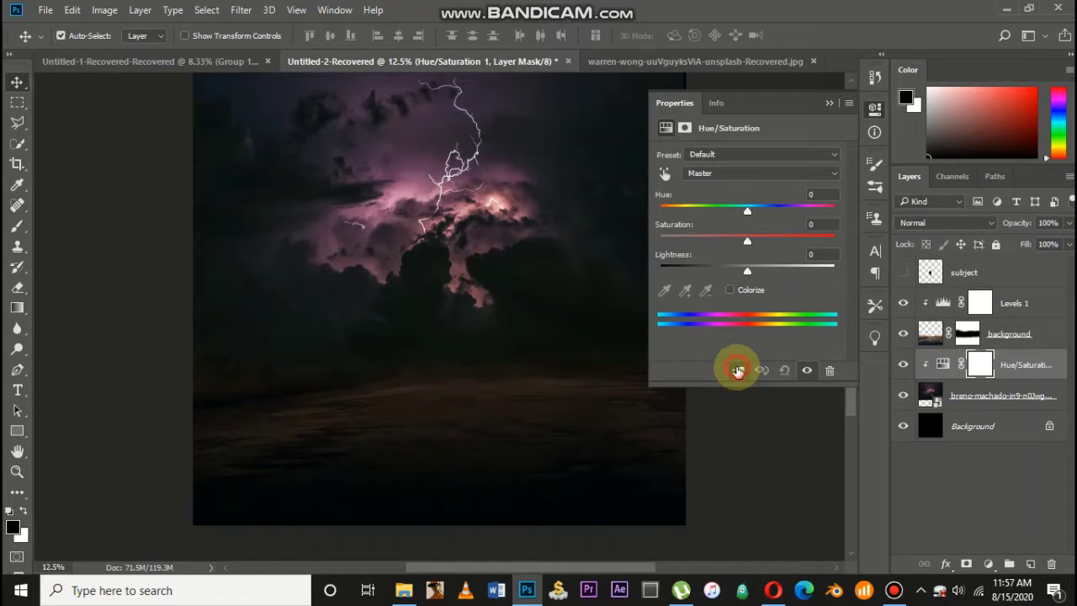
{"action": "left_click_drag", "start_coordinate": [741, 212], "coordinate": [679, 226]}
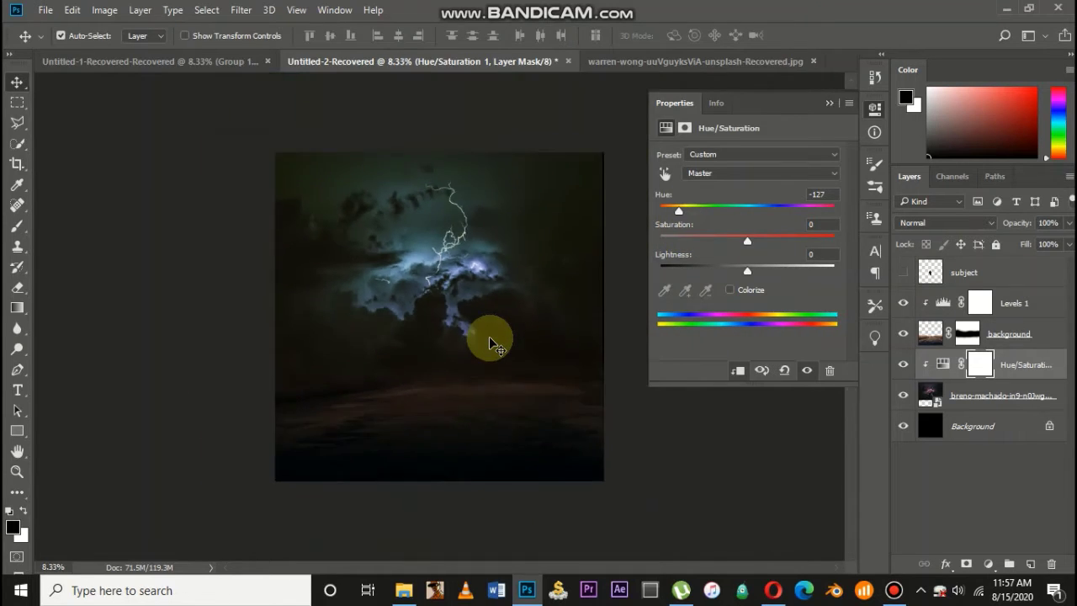
{"action": "scroll", "coordinate": [487, 341], "scroll_direction": "up", "scroll_amount": 2}
{"action": "scroll", "coordinate": [479, 336], "scroll_direction": "down", "scroll_amount": 1}
Step: Shift the lightning sky layer slightly sideways so its X position is 0 in, flush with the canvas edge
{"action": "left_click", "coordinate": [987, 402]}
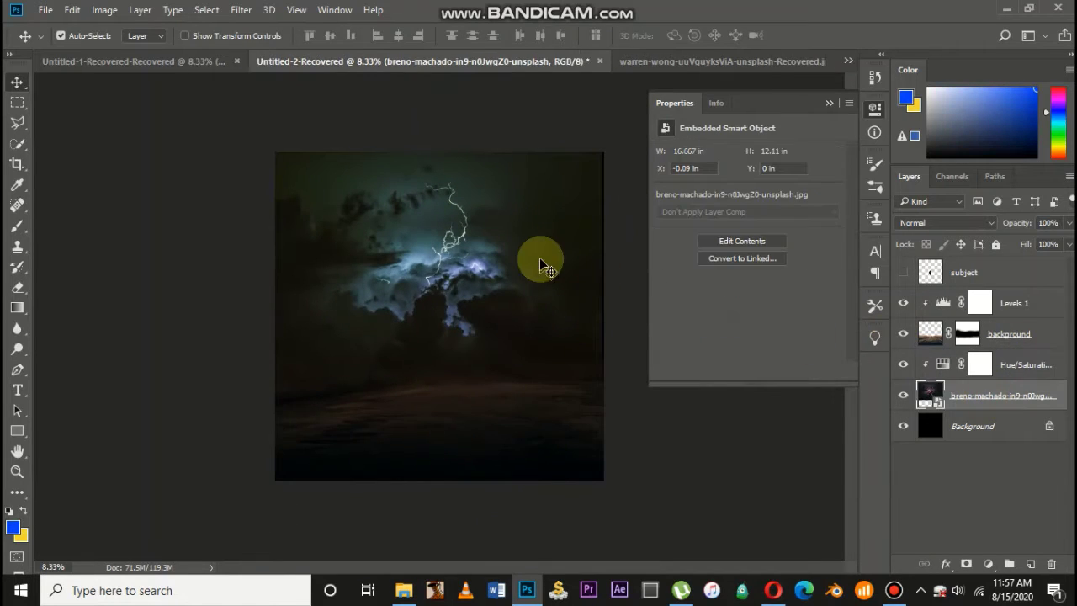
{"action": "left_click_drag", "start_coordinate": [520, 280], "coordinate": [522, 277]}
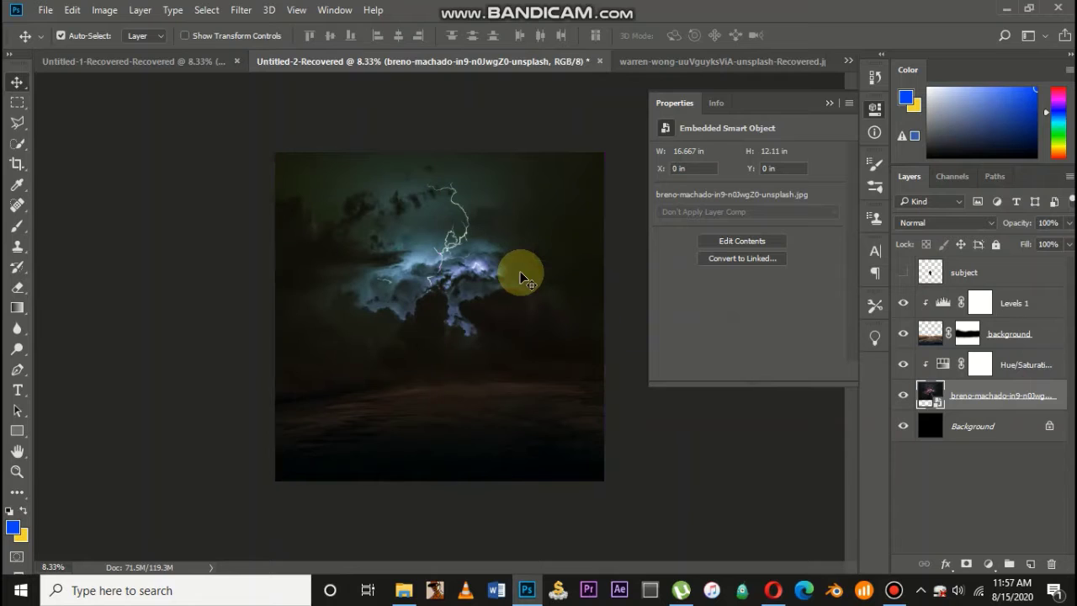
{"action": "left_click", "coordinate": [974, 430]}
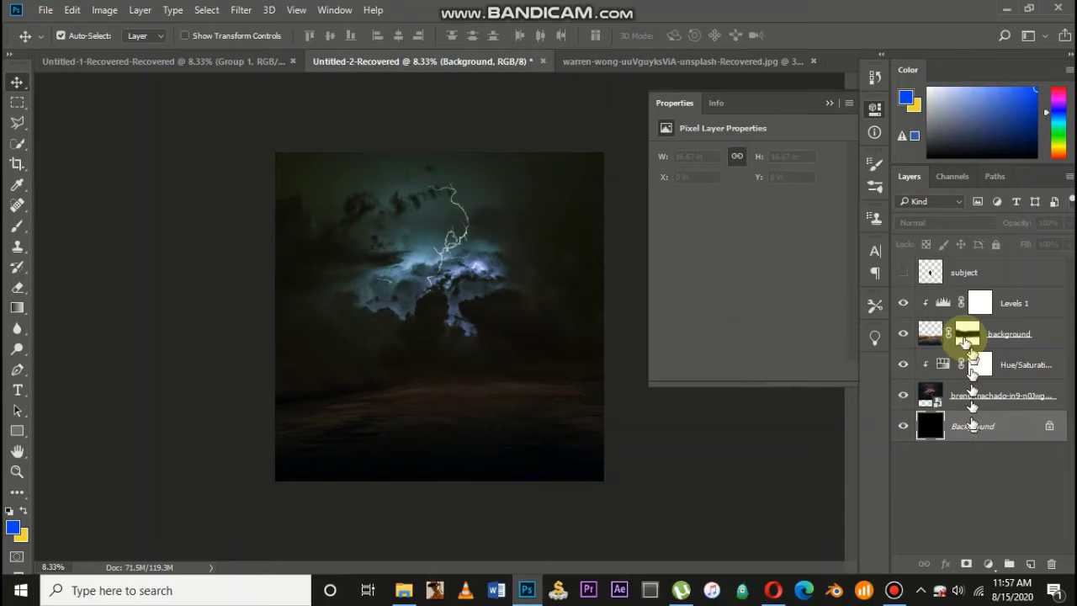
Step: Show the subject layer and scale the man up from his feet to about 2.33 by 6.39 in
{"action": "left_click", "coordinate": [902, 273]}
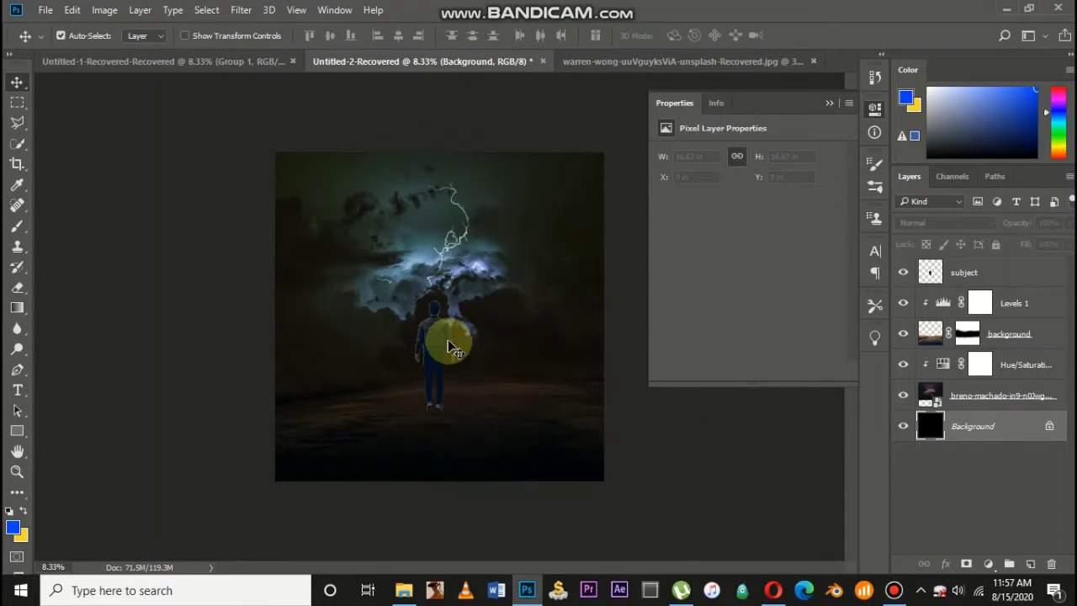
{"action": "scroll", "coordinate": [448, 339], "scroll_direction": "up", "scroll_amount": 3}
{"action": "key", "text": "ctrl"}
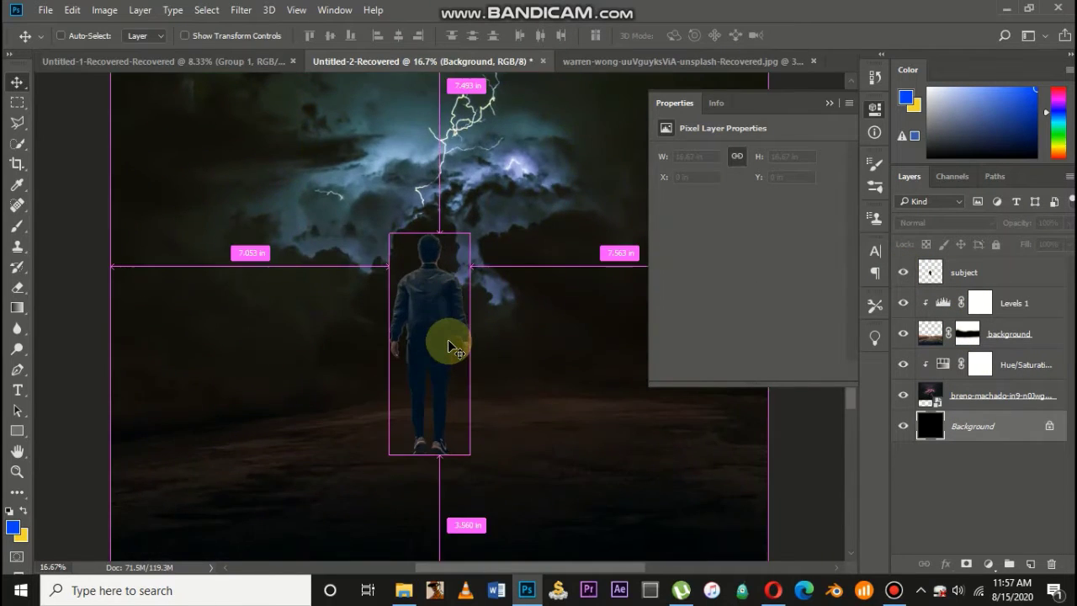
{"action": "left_click", "coordinate": [441, 283]}
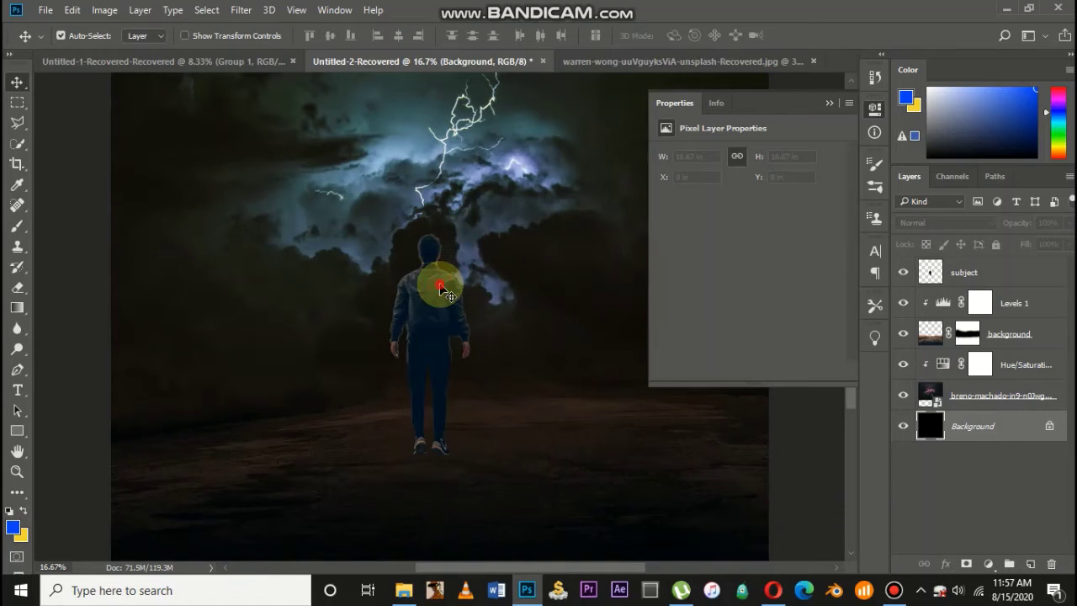
{"action": "key", "text": "ctrl+t"}
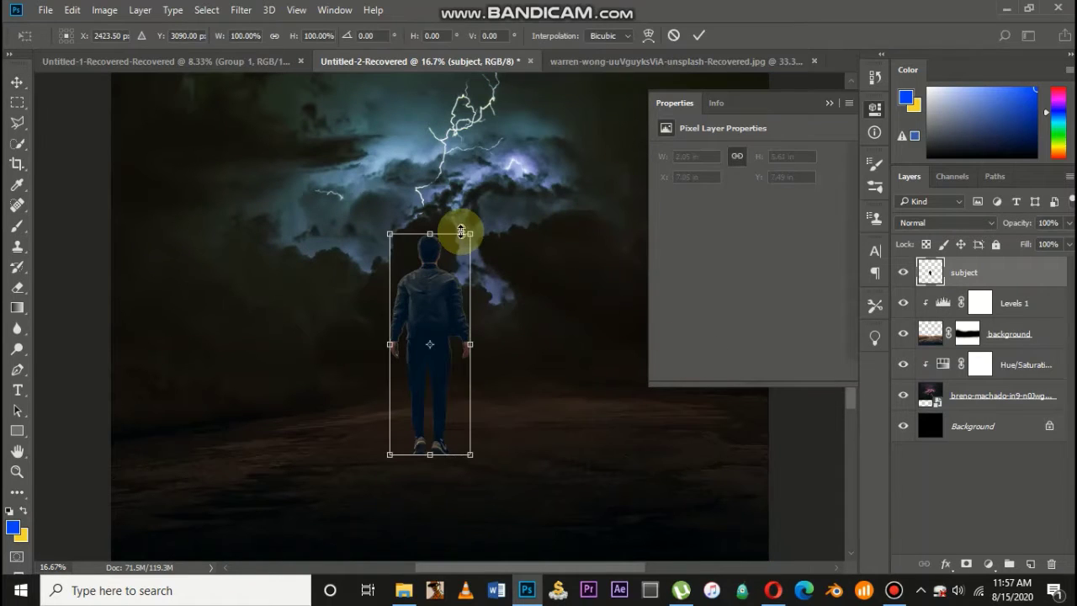
{"action": "left_click_drag", "start_coordinate": [473, 234], "coordinate": [482, 203]}
{"action": "key", "text": "Return"}
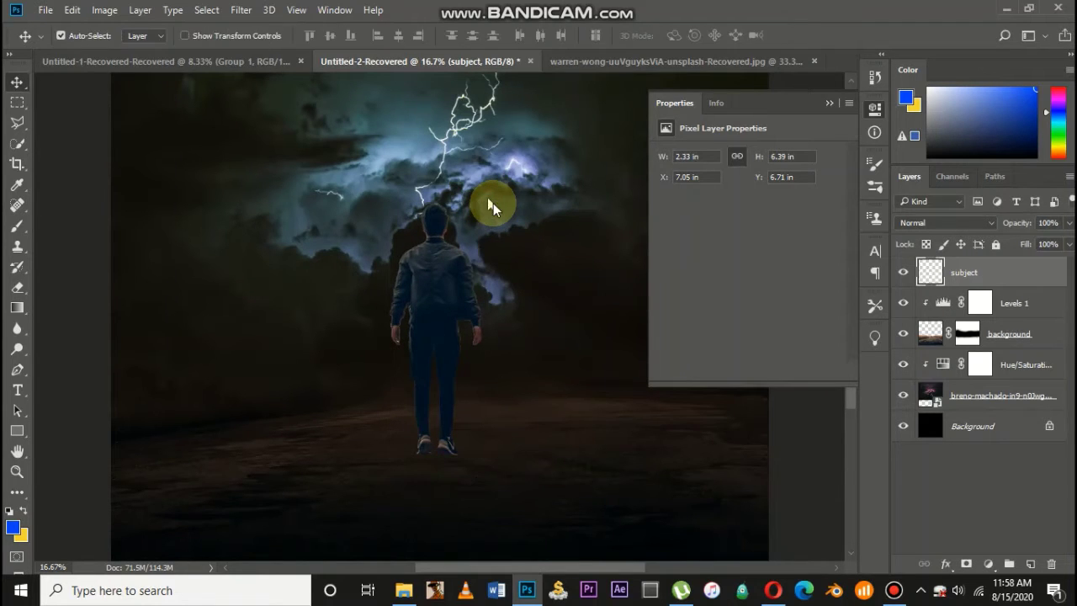
Step: Nudge the enlarged subject slightly to the left, to an X position of 6.97 in
{"action": "key", "text": "shift+Left"}
{"action": "key", "text": "shift+Left"}
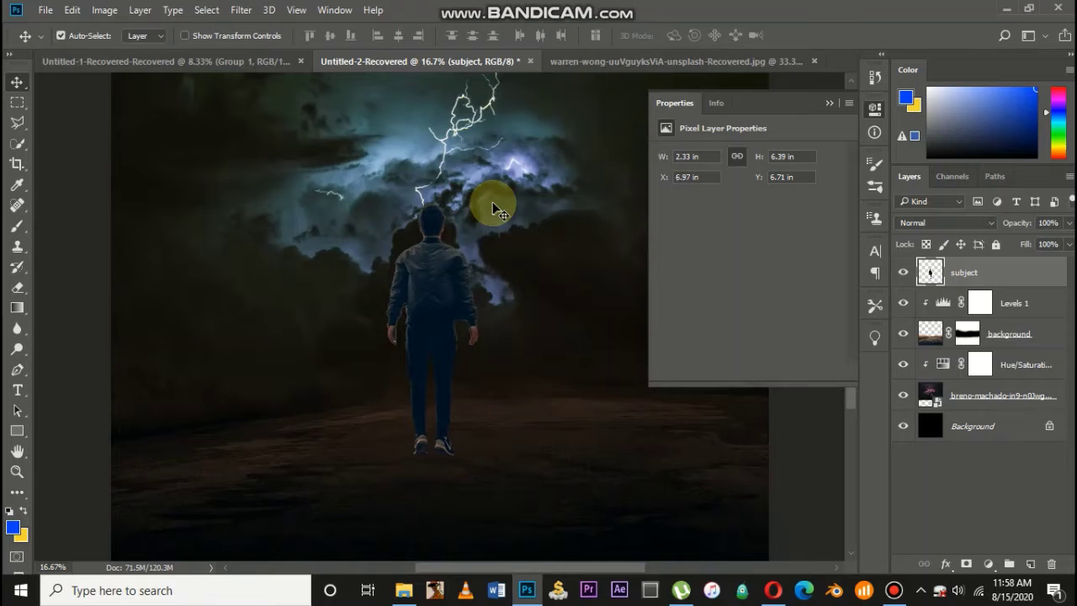
{"action": "key", "text": "ctrl+minus"}
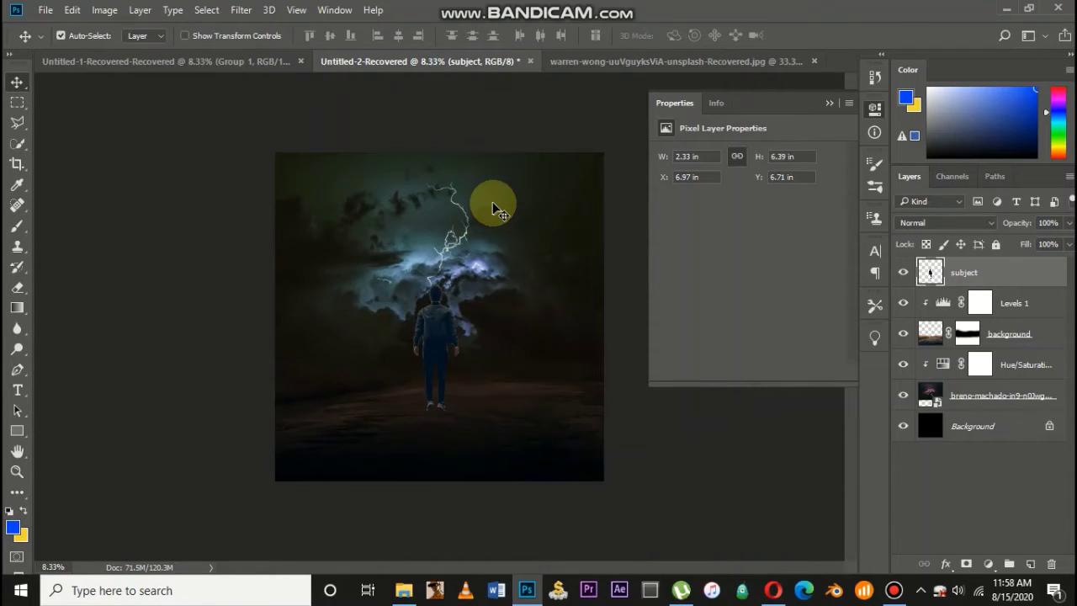
Step: Add a Levels adjustment with white output level 138 above the subject and clip it to the subject layer
{"action": "scroll", "coordinate": [446, 307], "scroll_direction": "up", "scroll_amount": 1}
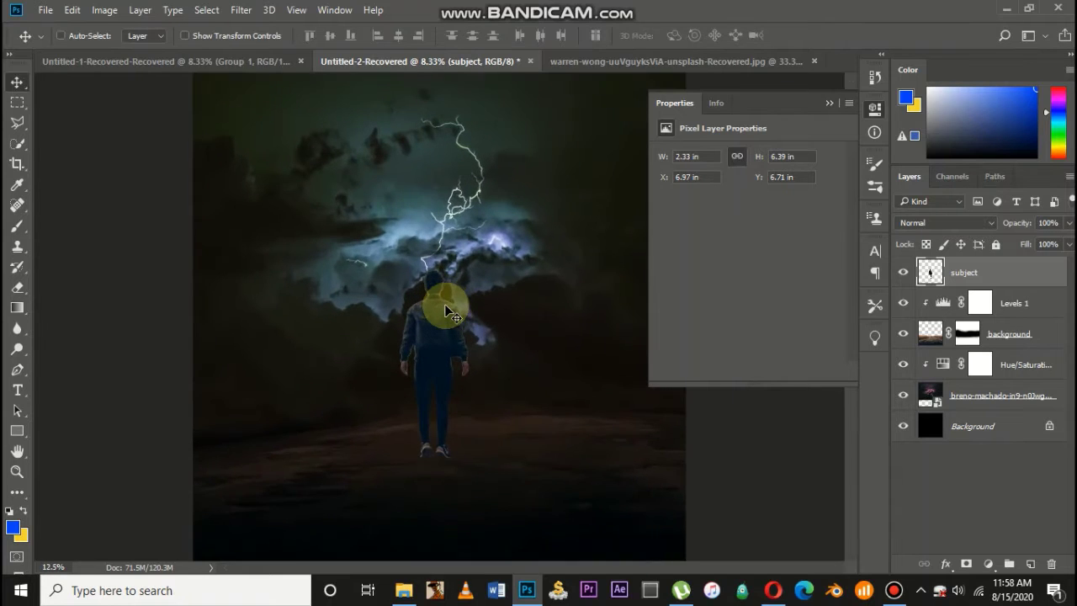
{"action": "scroll", "coordinate": [447, 307], "scroll_direction": "up", "scroll_amount": 1}
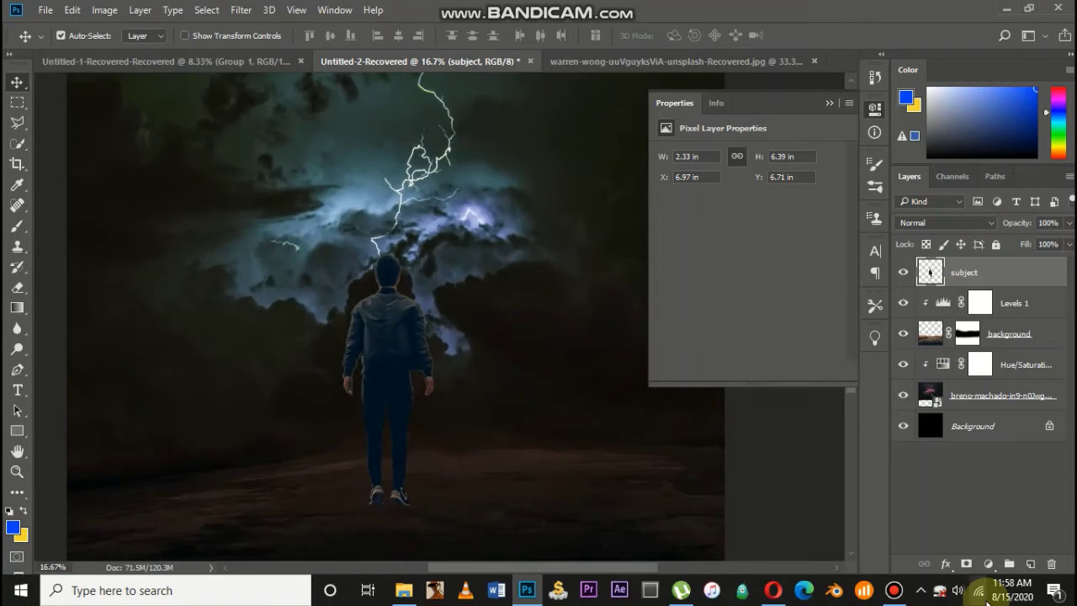
{"action": "left_click", "coordinate": [989, 565]}
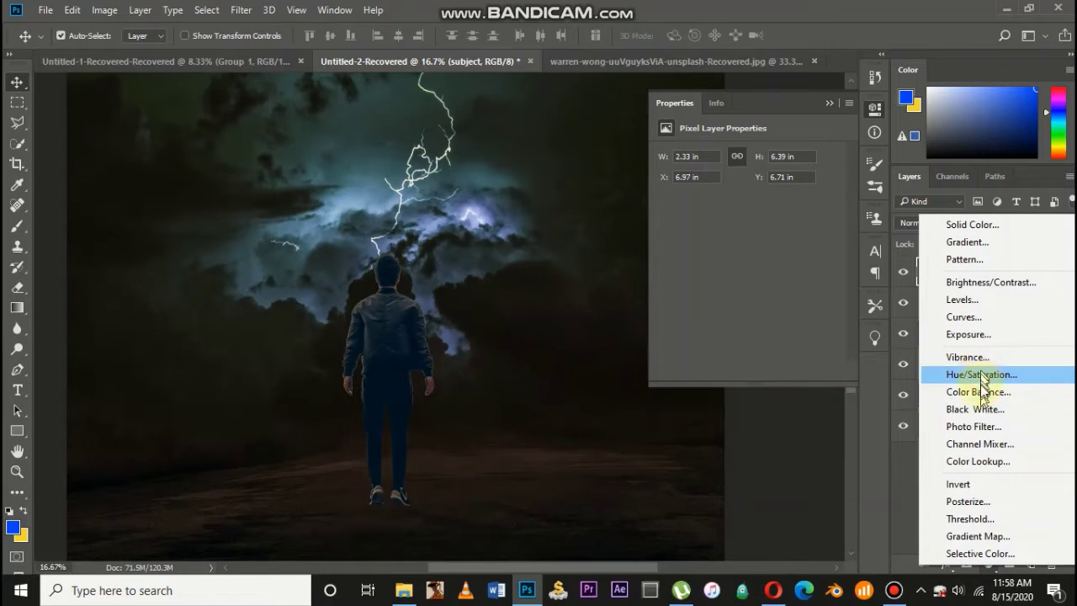
{"action": "left_click", "coordinate": [976, 299]}
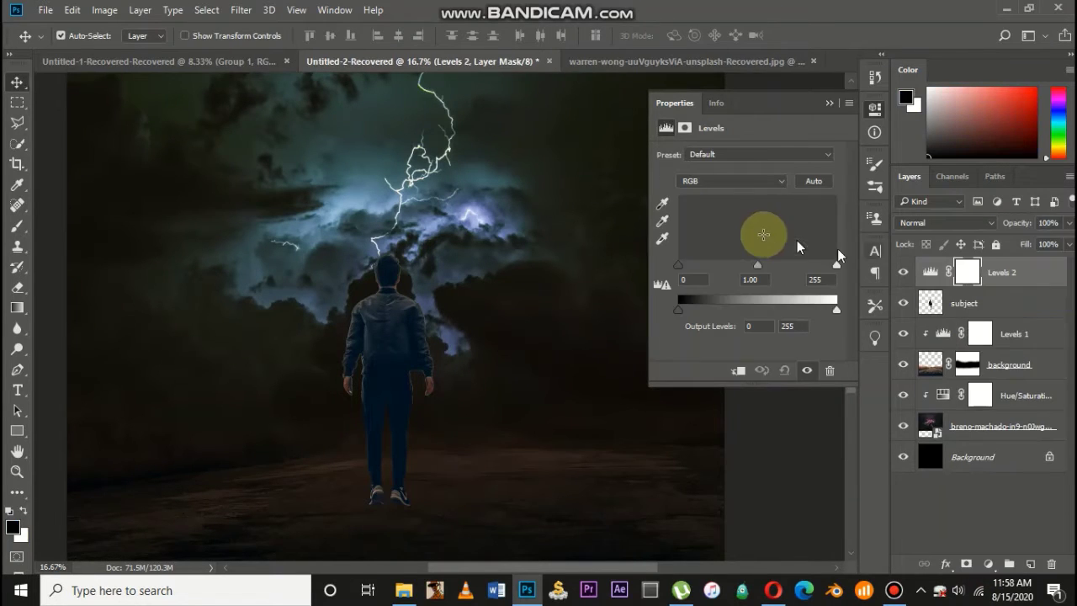
{"action": "left_click_drag", "start_coordinate": [834, 314], "coordinate": [765, 309]}
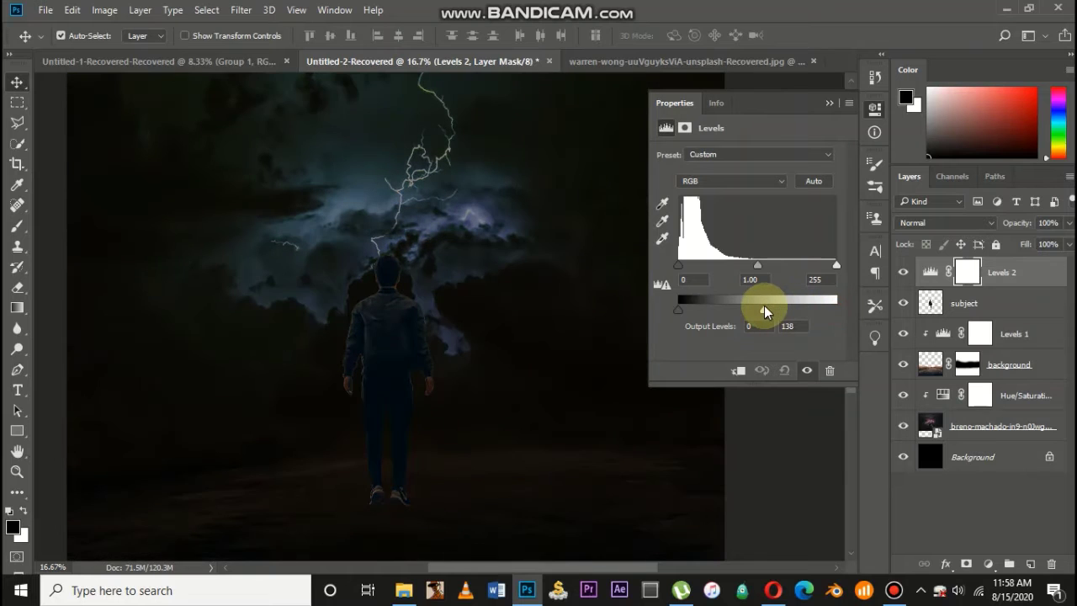
{"action": "left_click", "coordinate": [737, 370]}
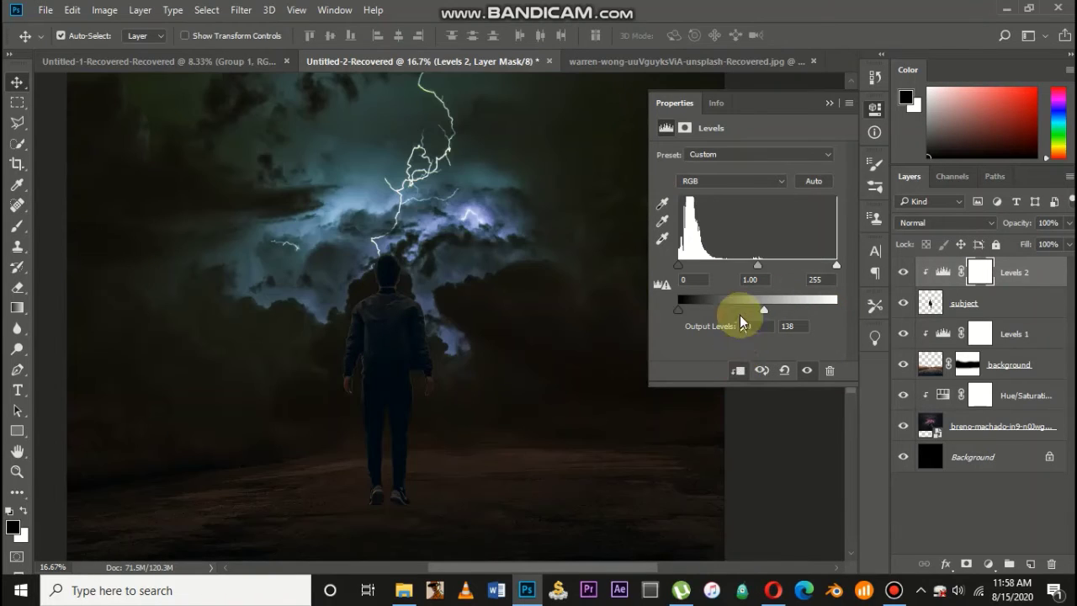
Step: Refine the subject's Levels adjustment with midtones at 0.80 and the white output level at 115
{"action": "left_click_drag", "start_coordinate": [754, 313], "coordinate": [732, 314]}
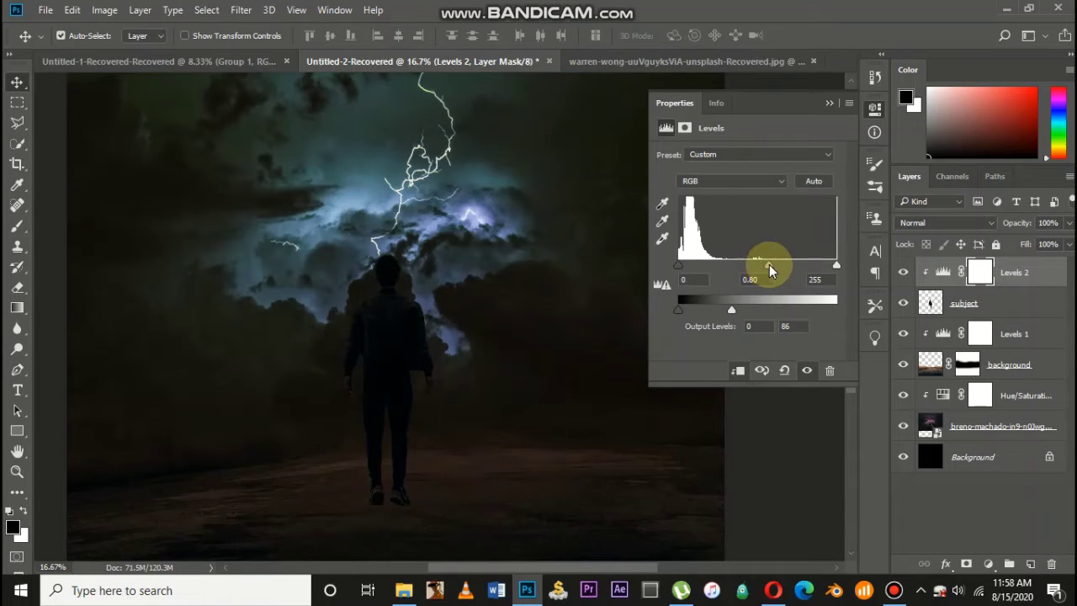
{"action": "key", "text": "ctrl+minus"}
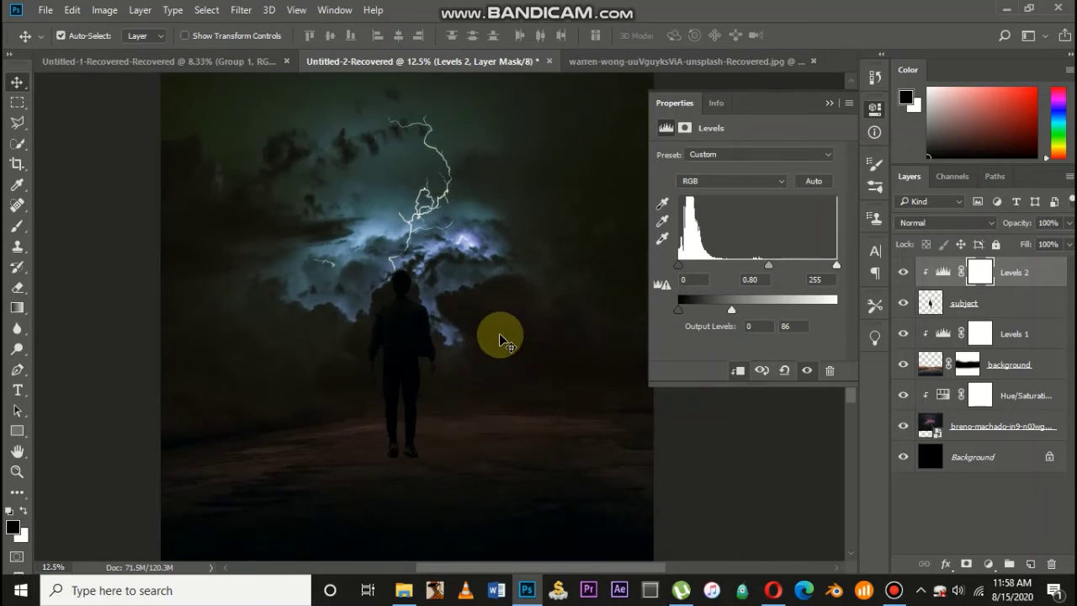
{"action": "key", "text": "ctrl+minus"}
{"action": "key", "text": "ctrl+plus"}
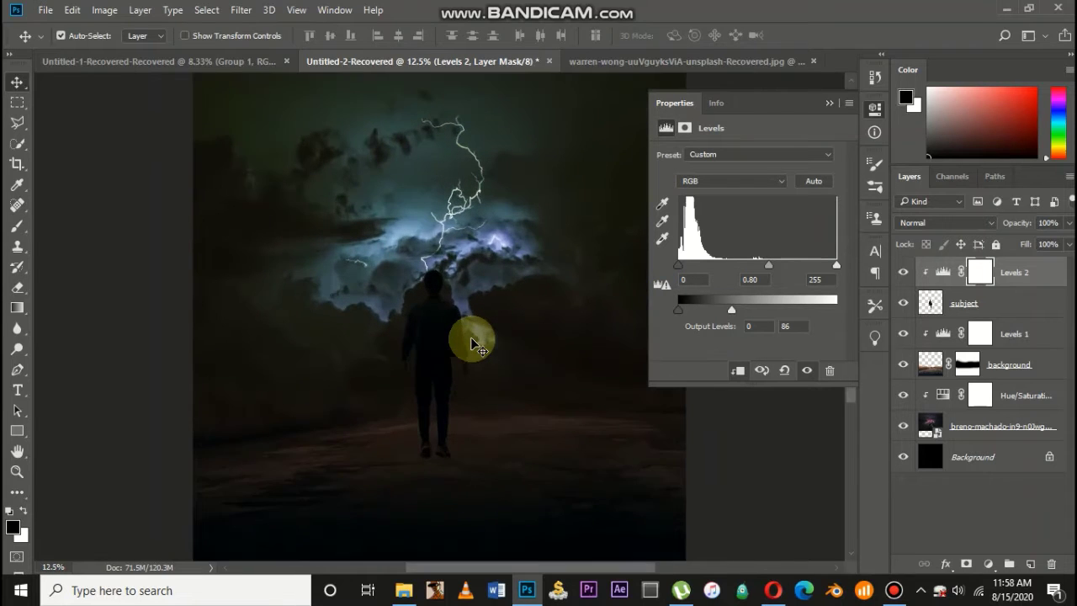
{"action": "left_click_drag", "start_coordinate": [740, 311], "coordinate": [742, 311]}
{"action": "left_click_drag", "start_coordinate": [750, 310], "coordinate": [756, 309]}
Step: Examine how the darkened subject blends with the road and the lightning sky across the composite
{"action": "key", "text": "ctrl+plus"}
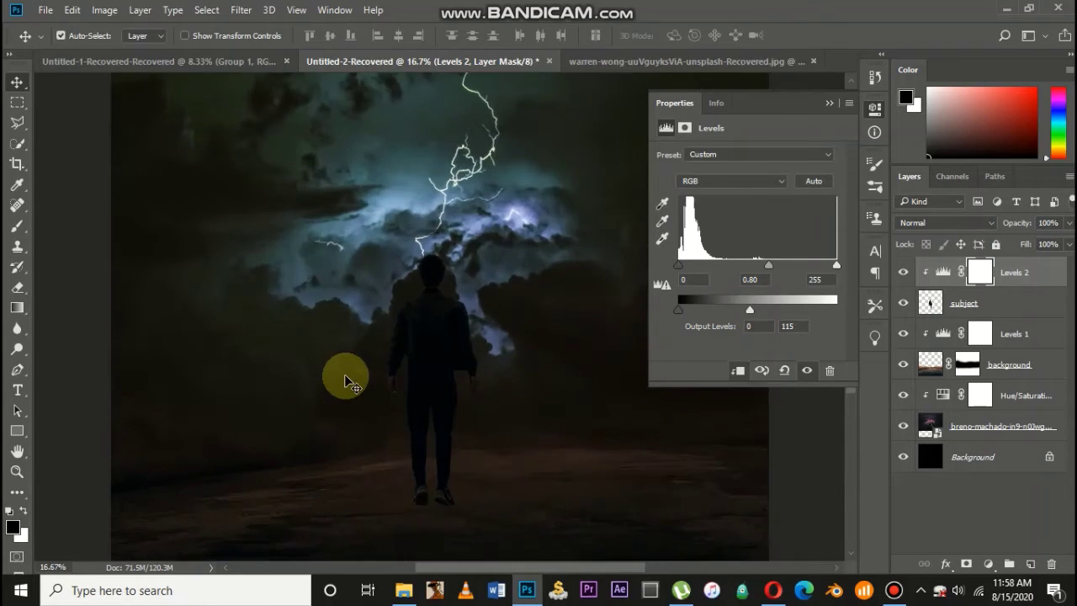
{"action": "scroll", "coordinate": [345, 380], "scroll_direction": "right", "scroll_amount": 1}
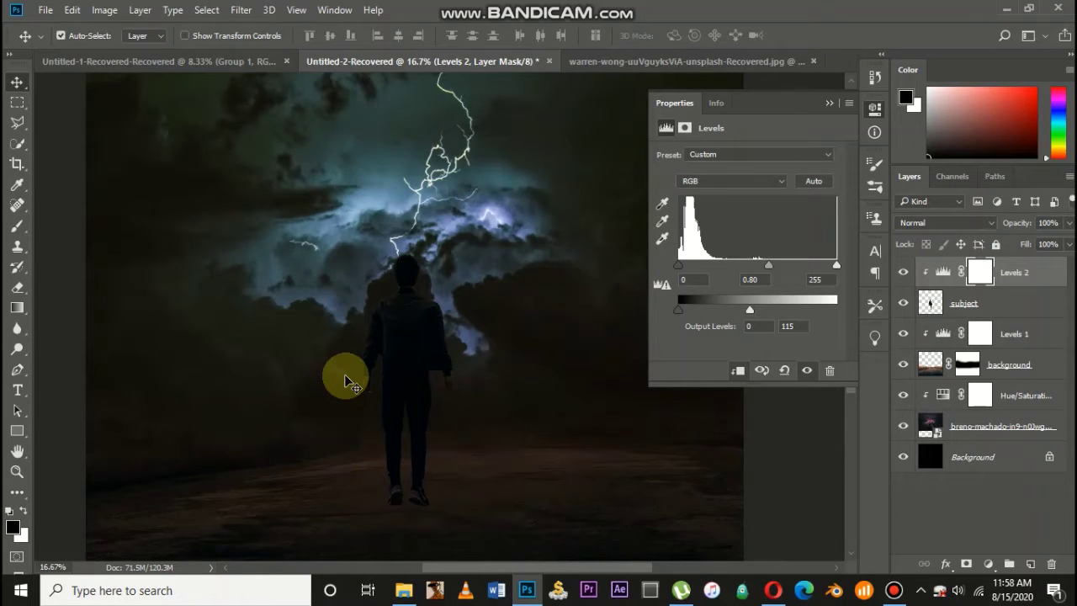
{"action": "scroll", "coordinate": [345, 380], "scroll_direction": "down", "scroll_amount": 3}
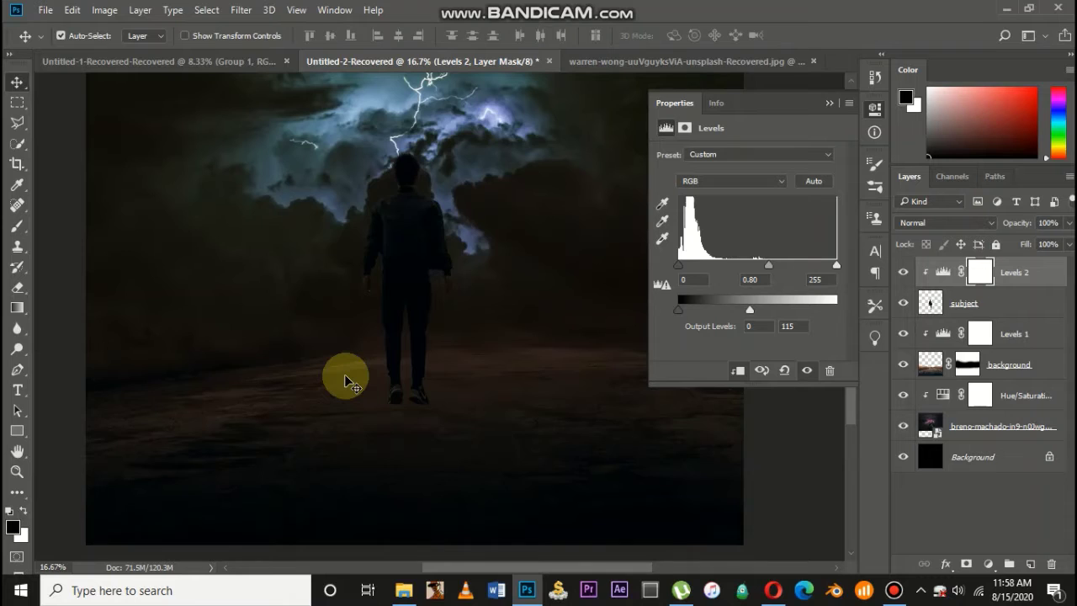
{"action": "key", "text": "ctrl+minus"}
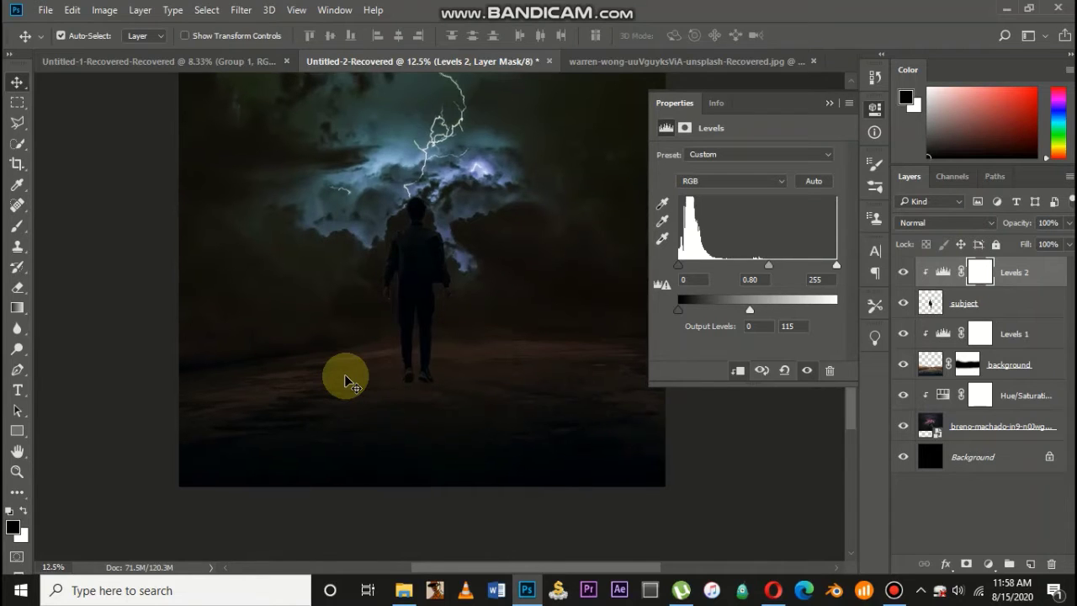
{"action": "key", "text": "ctrl+minus"}
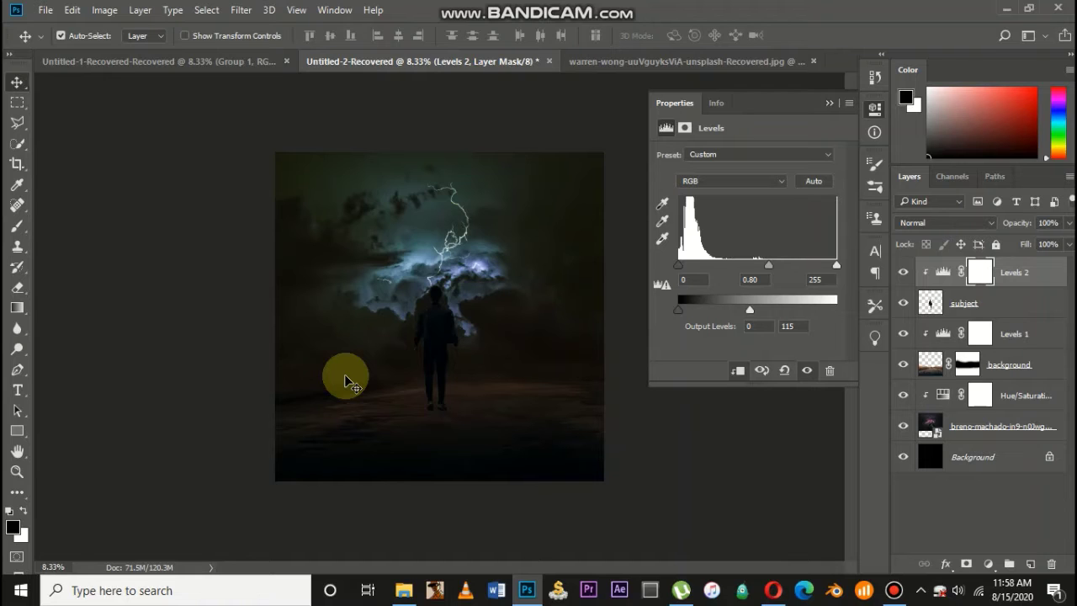
{"action": "key", "text": "ctrl+plus"}
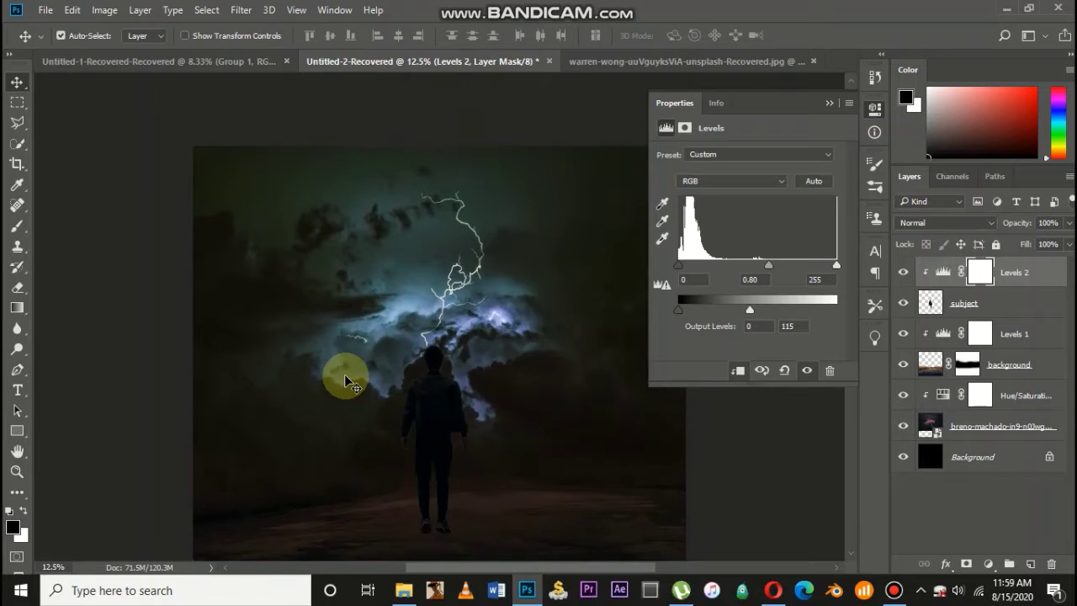
{"action": "scroll", "coordinate": [344, 374], "scroll_direction": "down", "scroll_amount": 2}
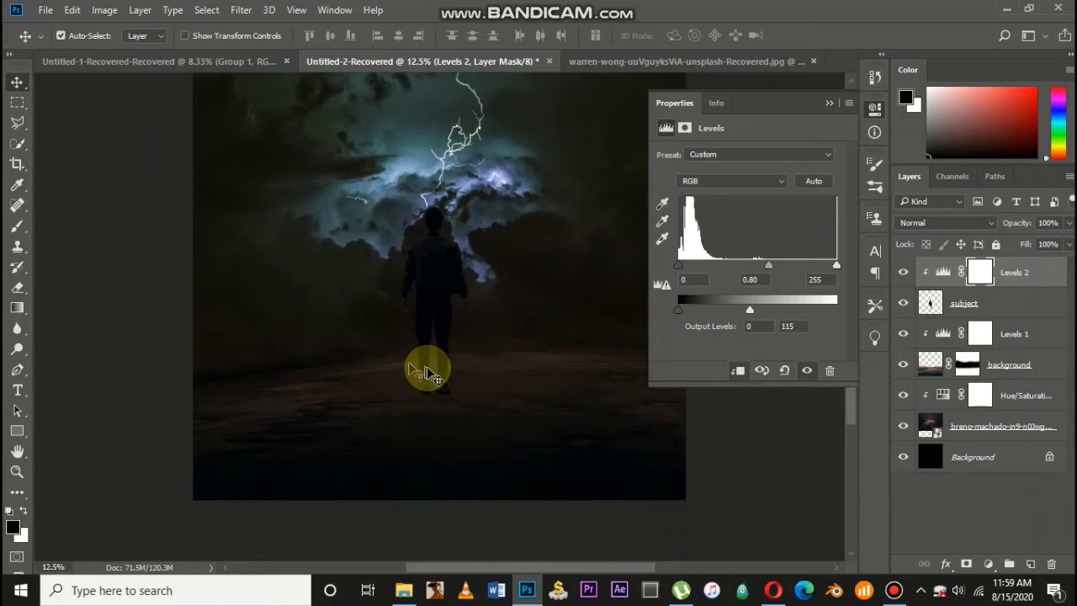
{"action": "scroll", "coordinate": [427, 369], "scroll_direction": "up", "scroll_amount": 3}
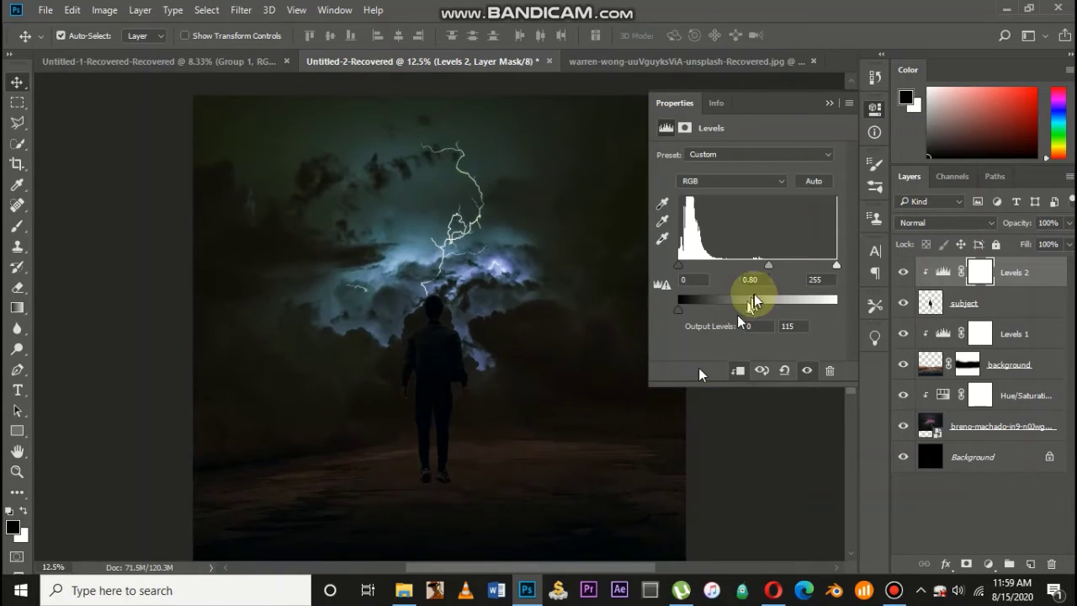
{"action": "scroll", "coordinate": [433, 316], "scroll_direction": "down", "scroll_amount": 3}
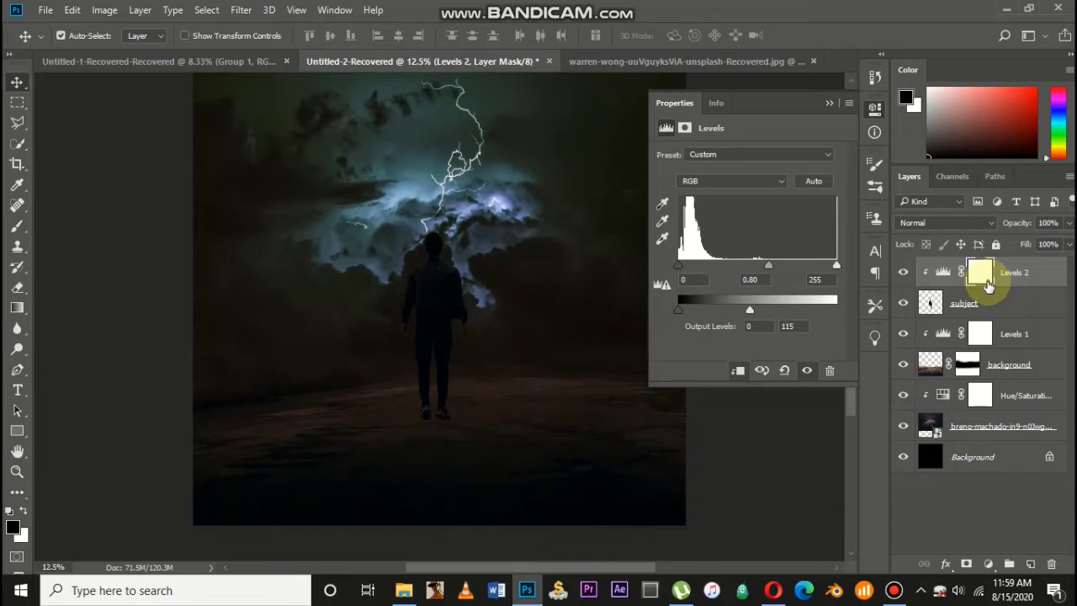
Step: Create a new empty layer directly beneath the subject, above the road's Levels adjustment, and make it active
{"action": "left_click", "coordinate": [1014, 338]}
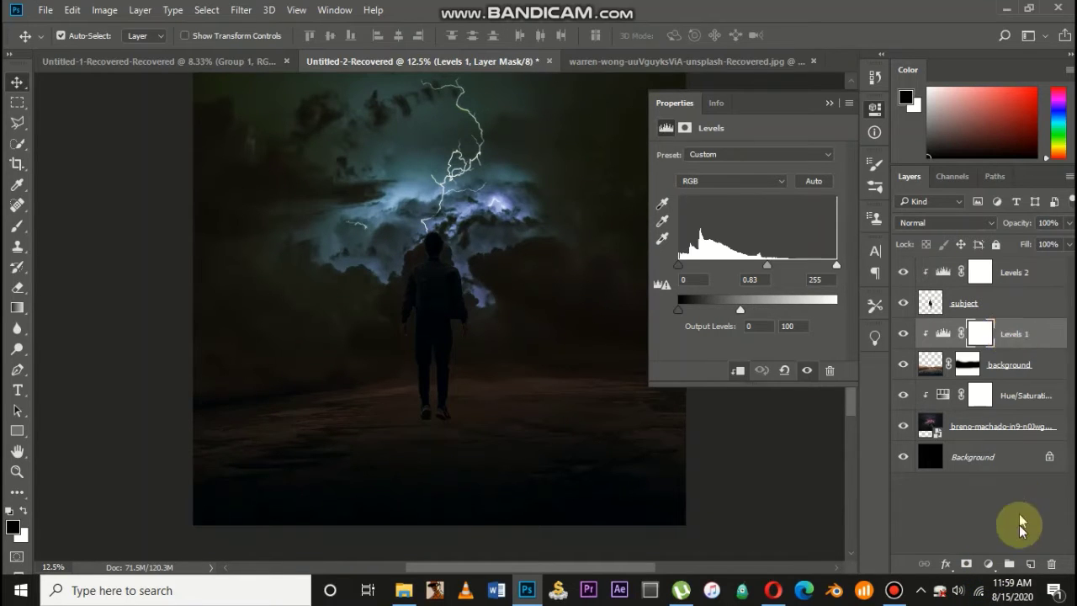
{"action": "left_click", "coordinate": [1031, 564]}
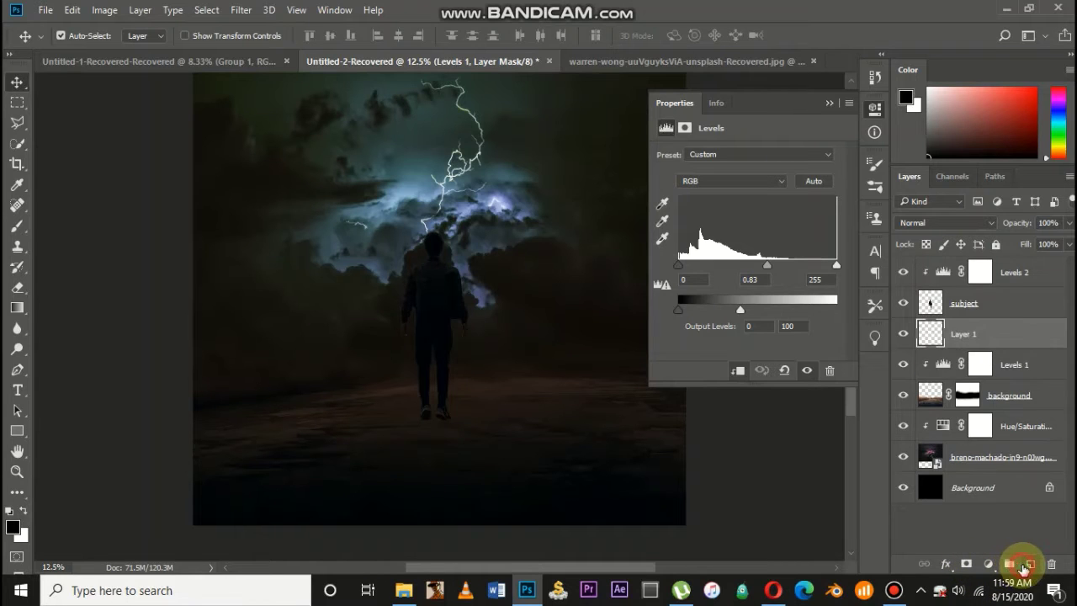
{"action": "left_click_drag", "start_coordinate": [931, 330], "coordinate": [959, 338]}
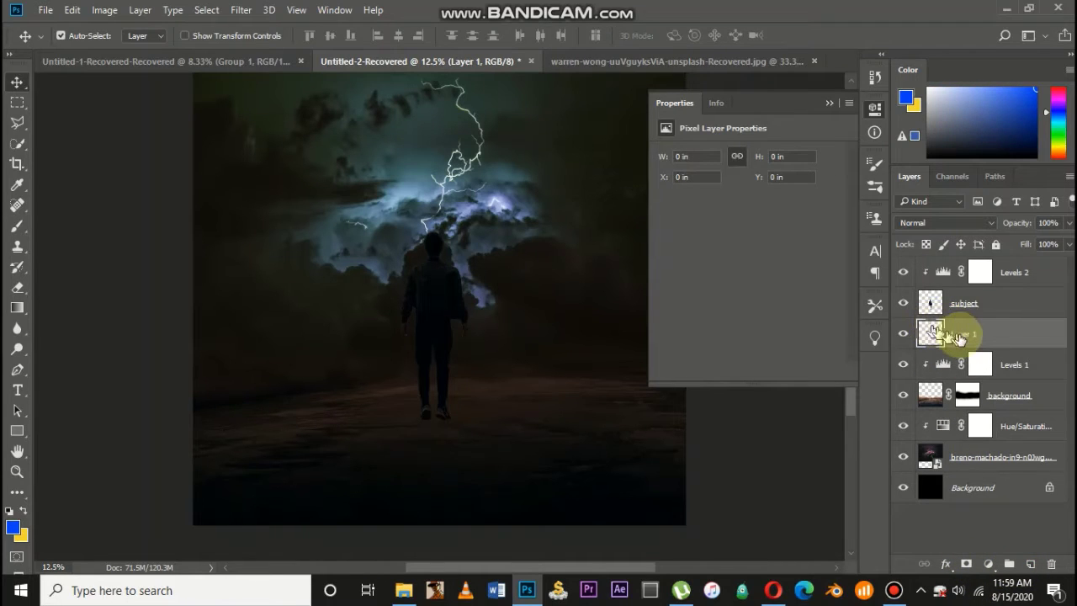
Step: Rename the new layer beneath the subject as "lighting" and activate the Brush tool
{"action": "type", "text": "lighting"}
{"action": "key", "text": "Return"}
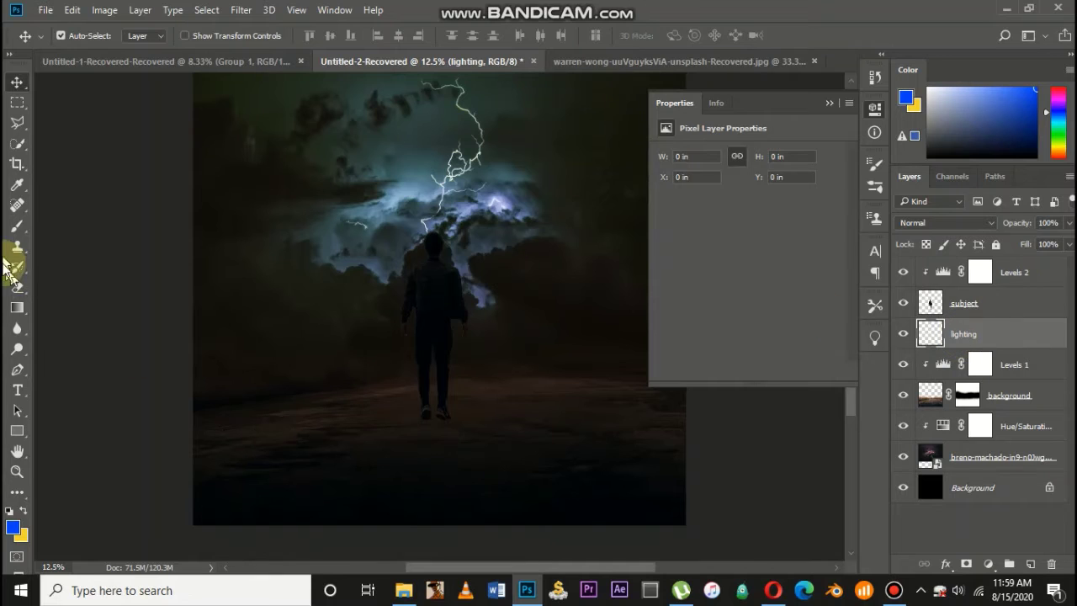
{"action": "right_click", "coordinate": [17, 240]}
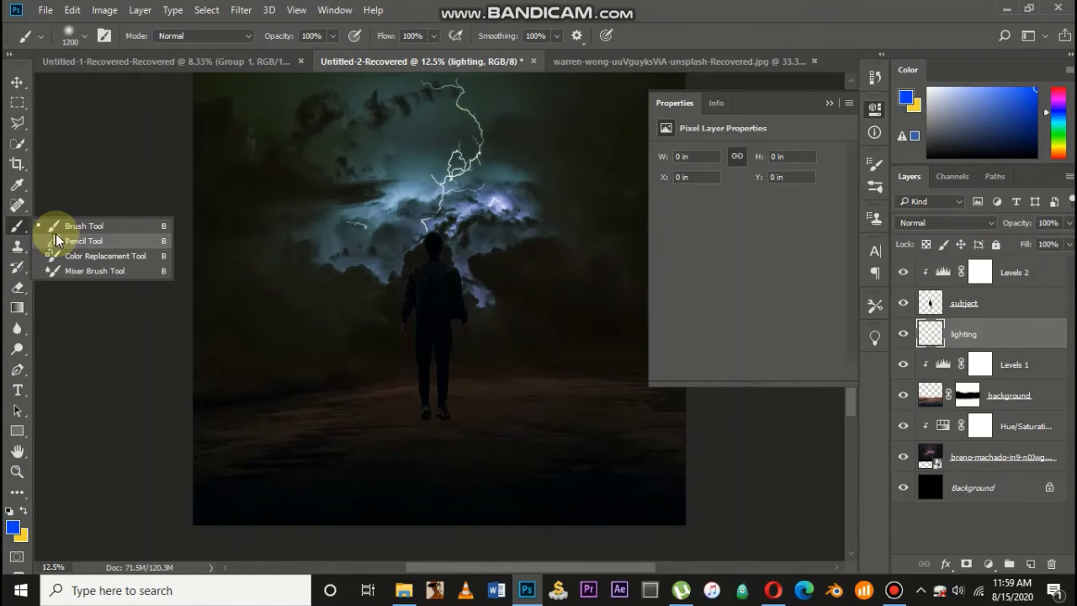
{"action": "left_click", "coordinate": [54, 226]}
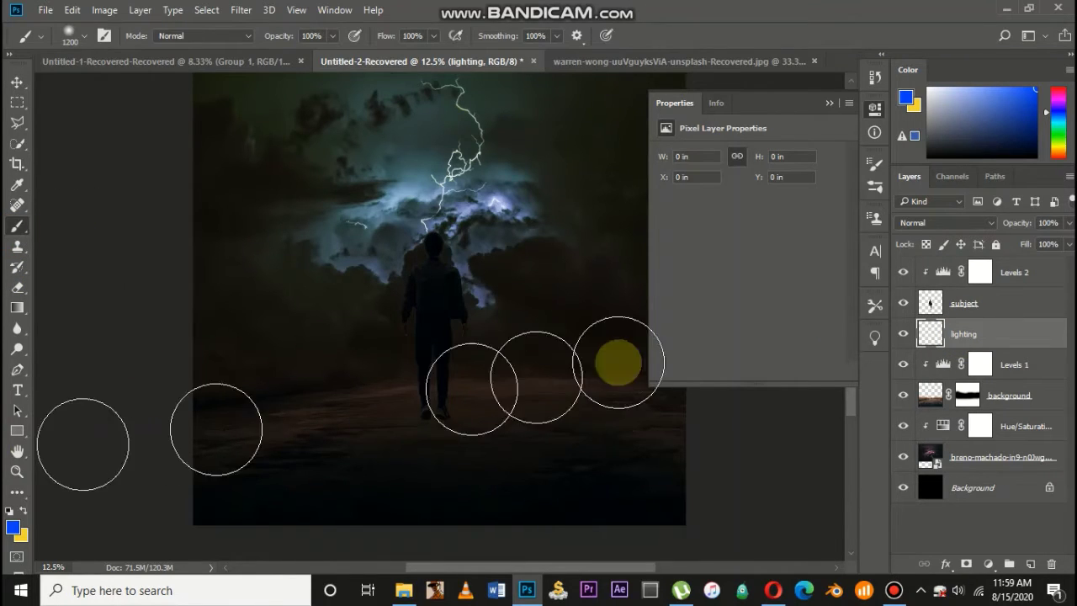
Step: Paint a soft bright-blue glow across the road and lower sky around the subject with a 3600 px brush
{"action": "left_click", "coordinate": [1036, 88]}
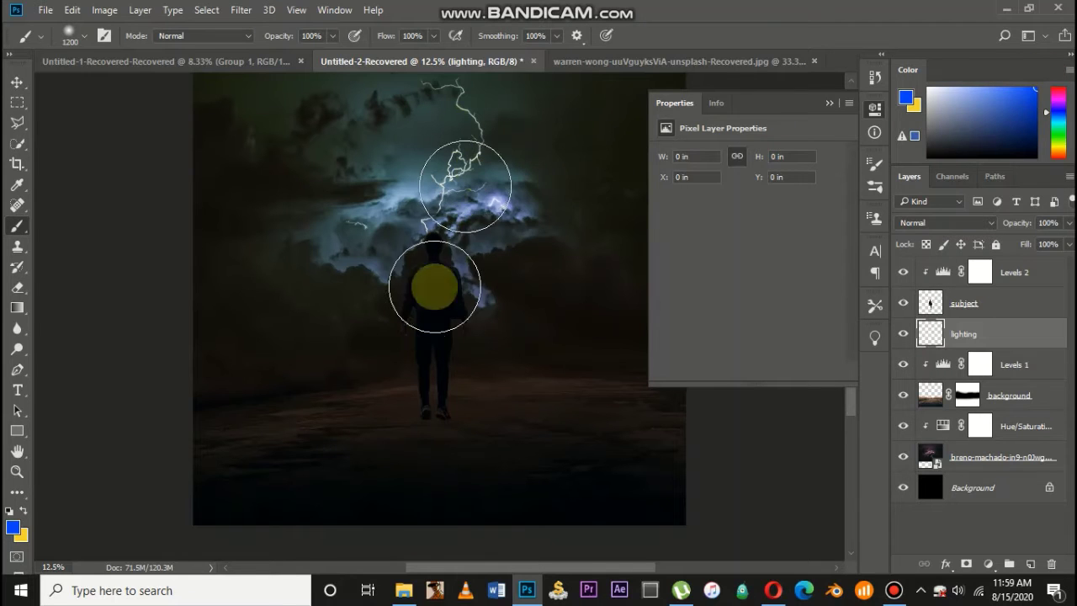
{"action": "key", "text": "bracketright"}
{"action": "key", "text": "bracketright"}
{"action": "key", "text": "bracketright"}
{"action": "key", "text": "bracketright"}
{"action": "key", "text": "bracketright"}
{"action": "key", "text": "bracketright"}
{"action": "key", "text": "bracketright"}
{"action": "key", "text": "bracketright"}
{"action": "key", "text": "bracketright"}
{"action": "key", "text": "bracketright"}
{"action": "key", "text": "bracketright"}
{"action": "key", "text": "bracketright"}
{"action": "key", "text": "bracketright"}
{"action": "key", "text": "bracketright"}
{"action": "key", "text": "bracketright"}
{"action": "key", "text": "bracketright"}
{"action": "key", "text": "bracketright"}
{"action": "key", "text": "bracketright"}
{"action": "key", "text": "bracketright"}
{"action": "key", "text": "bracketright"}
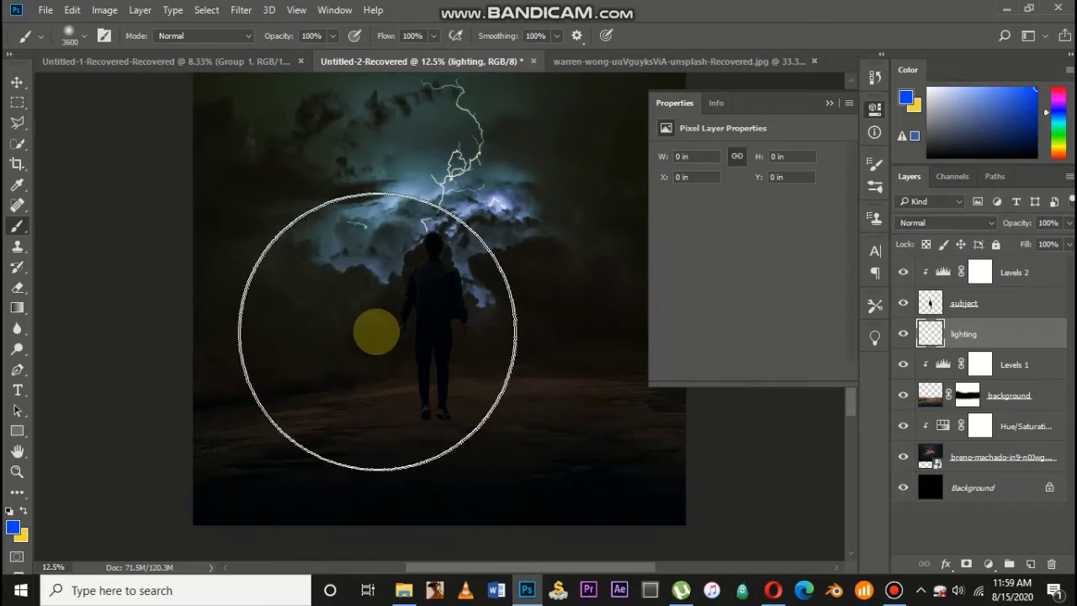
{"action": "left_click", "coordinate": [376, 348]}
{"action": "mouse_move", "coordinate": [375, 348]}
{"action": "left_mouse_down"}
{"action": "mouse_move", "coordinate": [445, 346]}
{"action": "mouse_move", "coordinate": [403, 356]}
{"action": "mouse_move", "coordinate": [461, 356]}
{"action": "mouse_move", "coordinate": [471, 373]}
{"action": "mouse_move", "coordinate": [532, 367]}
{"action": "left_mouse_up"}
{"action": "left_click", "coordinate": [512, 365]}
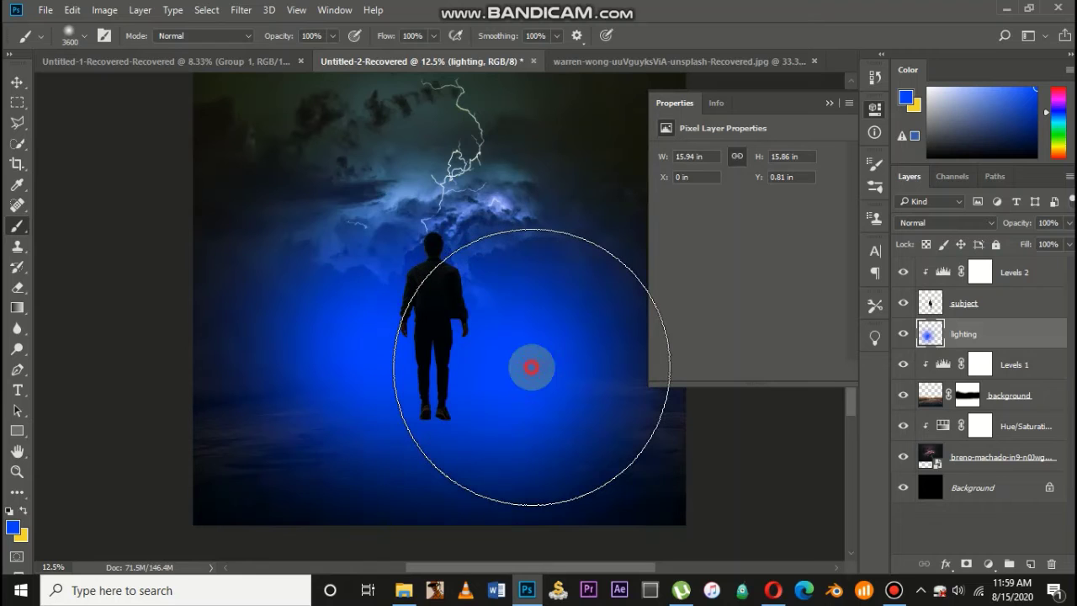
{"action": "left_click", "coordinate": [345, 349]}
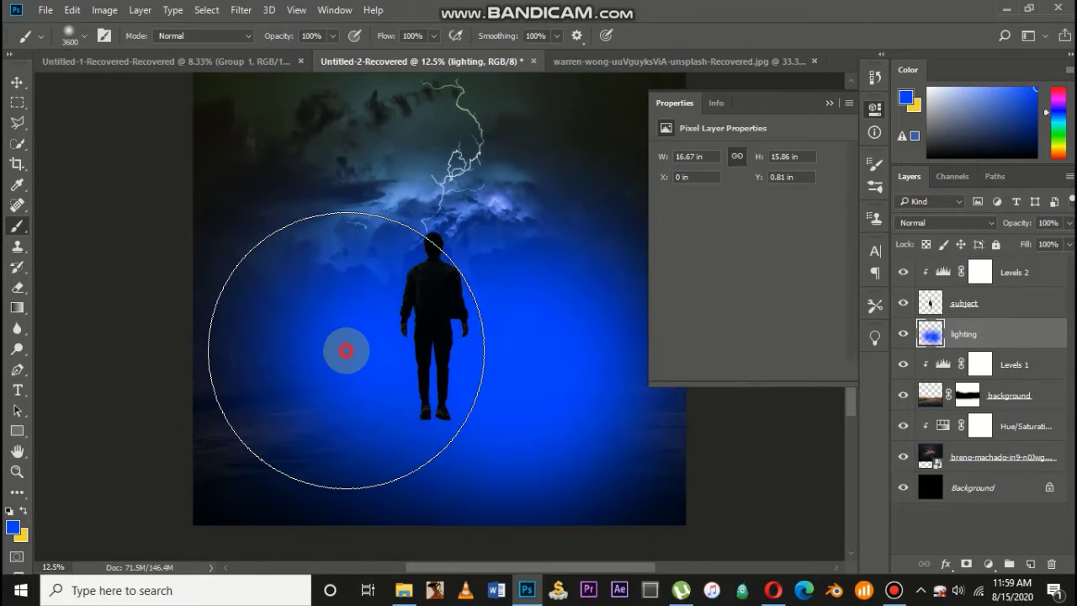
Step: Extend the blue glow on the lighting layer upward over the storm clouds and lightning
{"action": "scroll", "coordinate": [425, 316], "scroll_direction": "up", "scroll_amount": 3}
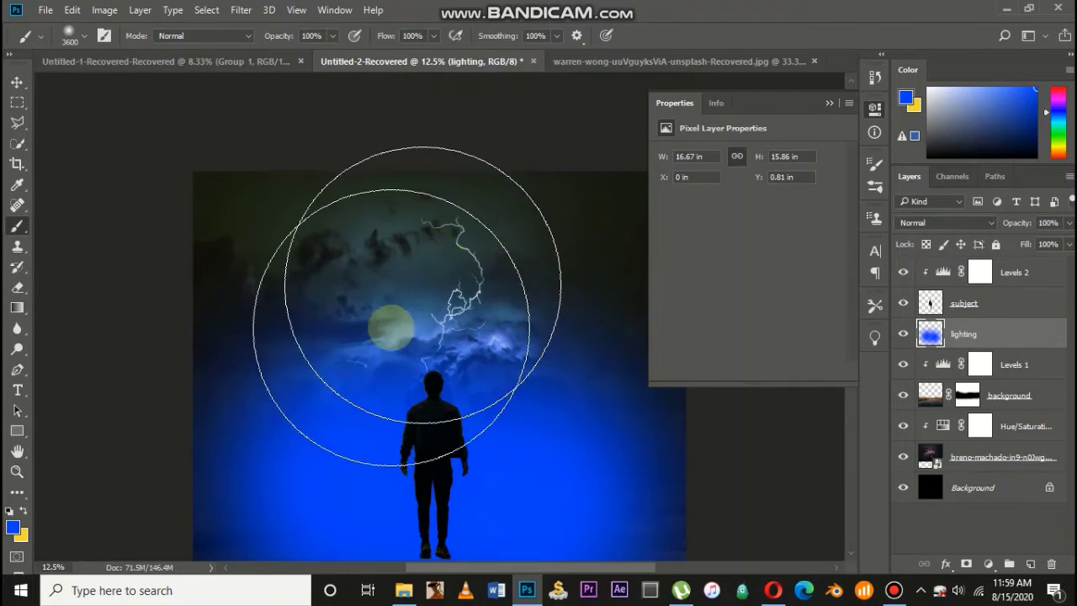
{"action": "left_click", "coordinate": [360, 288]}
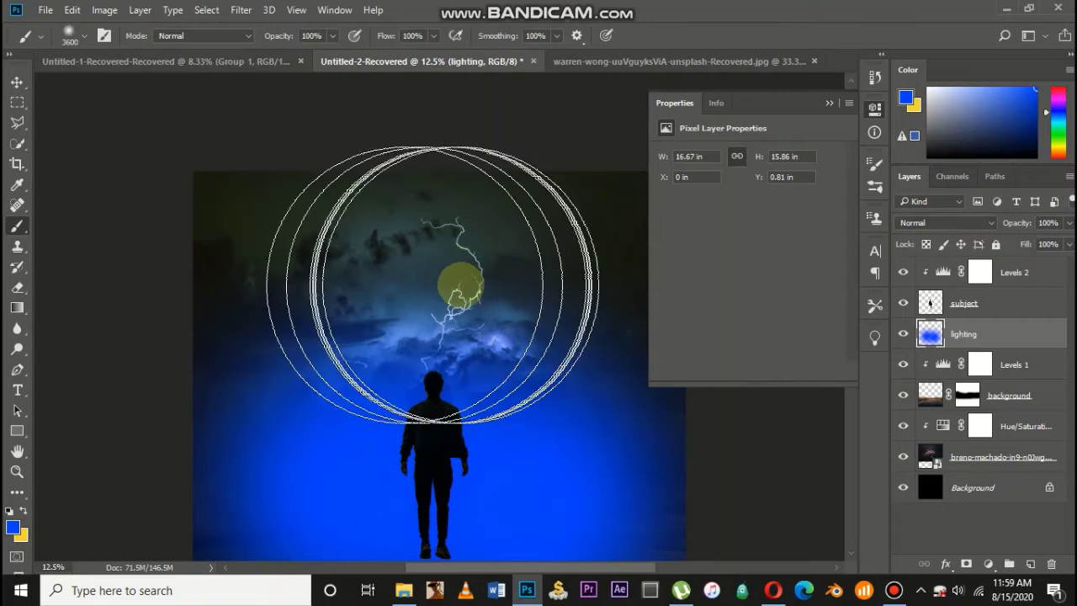
{"action": "left_click", "coordinate": [514, 287]}
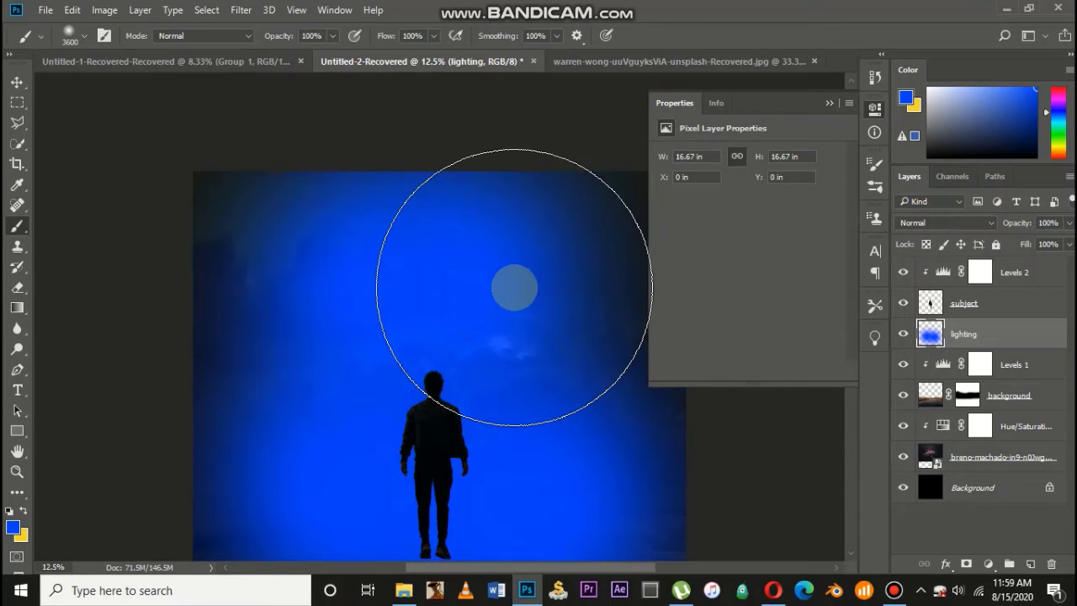
{"action": "scroll", "coordinate": [515, 287], "scroll_direction": "down", "scroll_amount": 1}
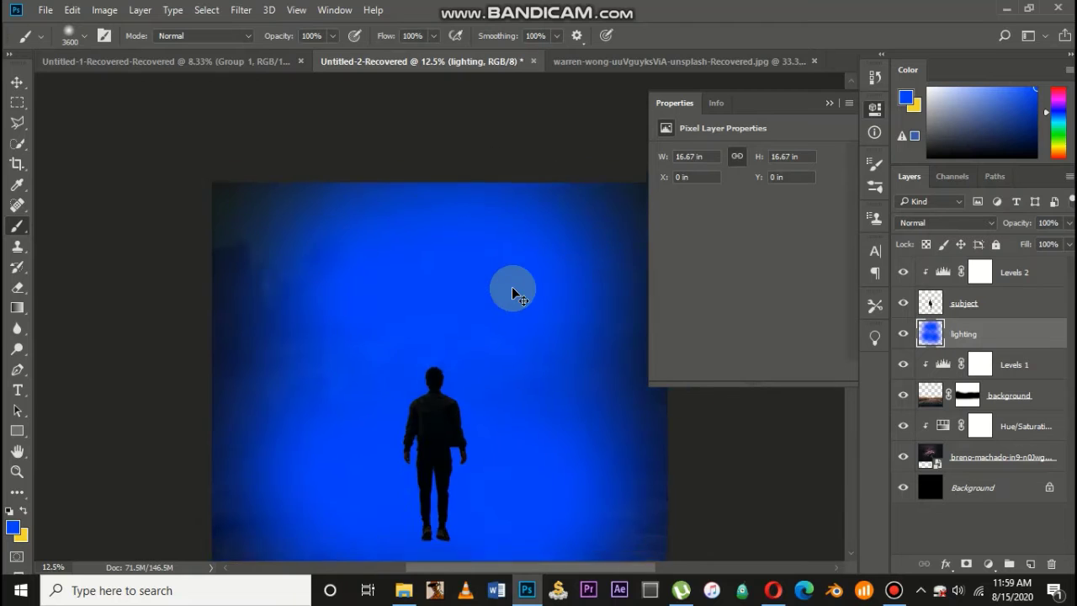
{"action": "left_click", "coordinate": [391, 303]}
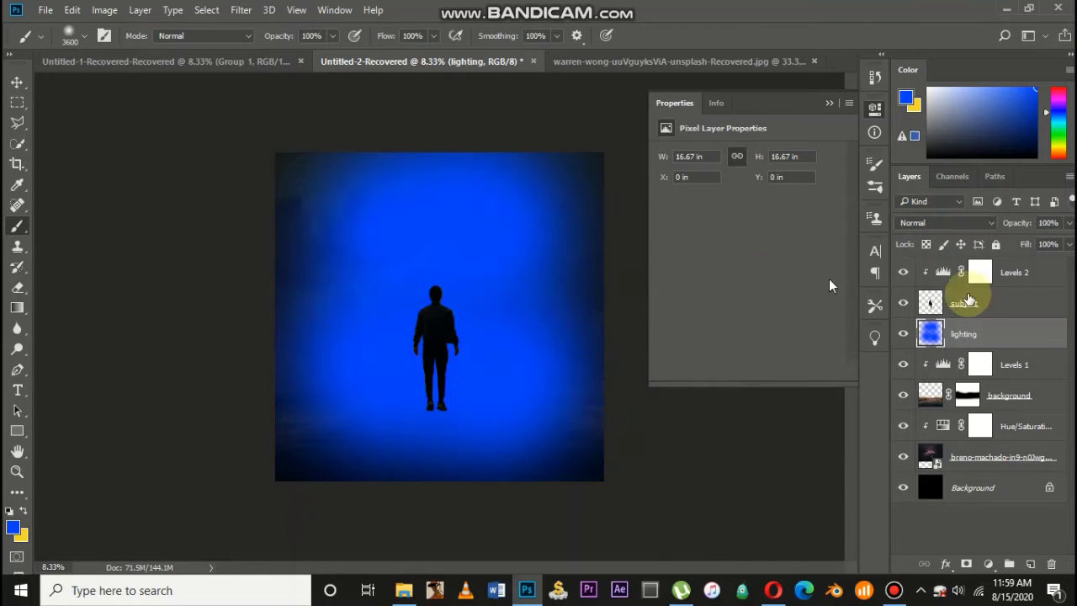
Step: Set the lighting layer's blend mode to Overlay and check the blue tint on the scene
{"action": "left_click", "coordinate": [983, 221]}
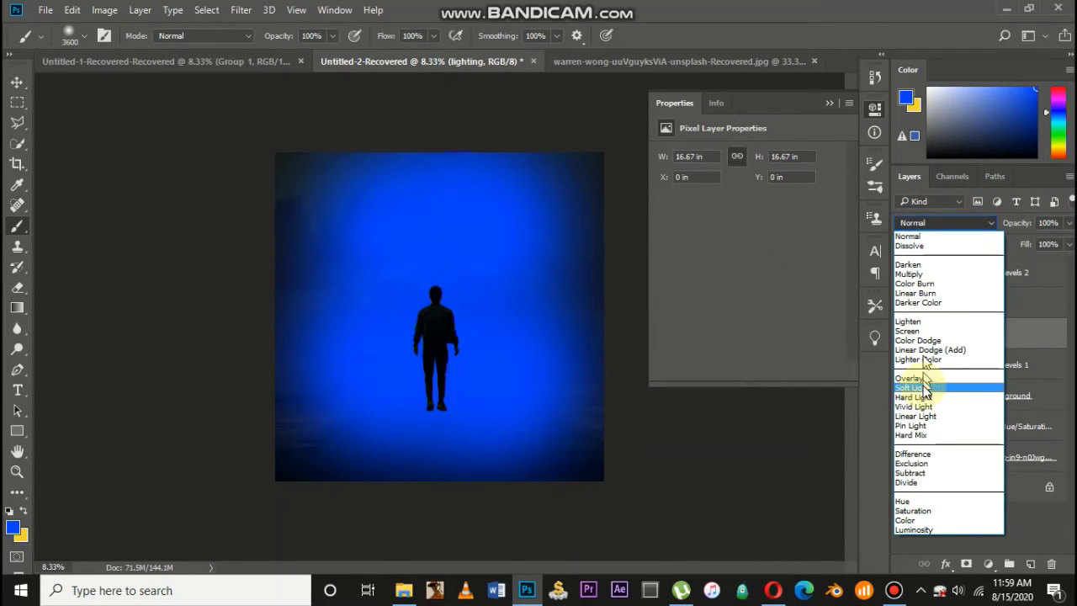
{"action": "left_click", "coordinate": [915, 378]}
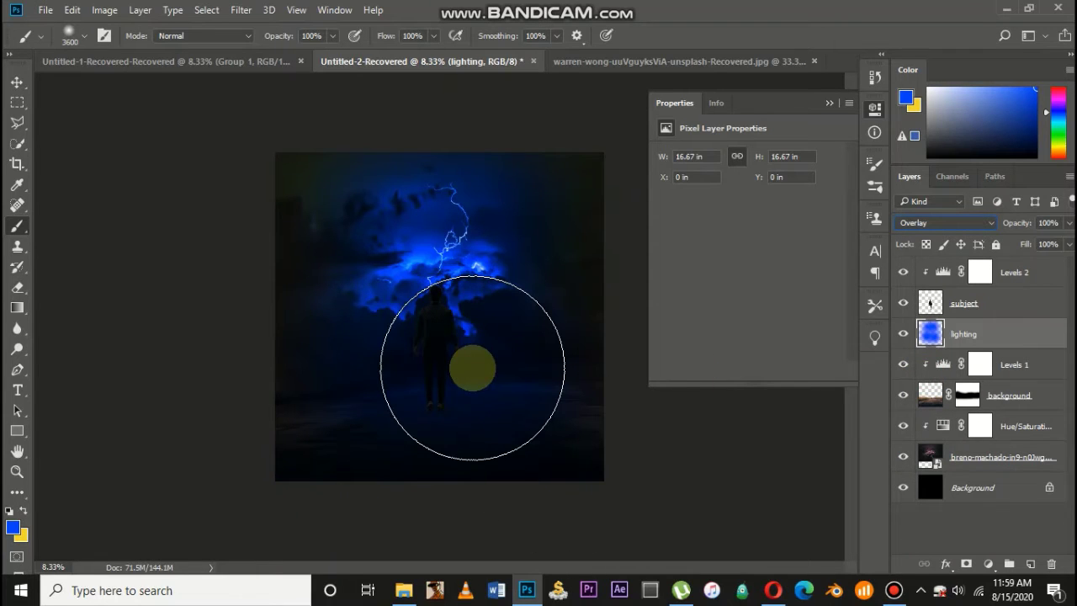
{"action": "left_click", "coordinate": [15, 81]}
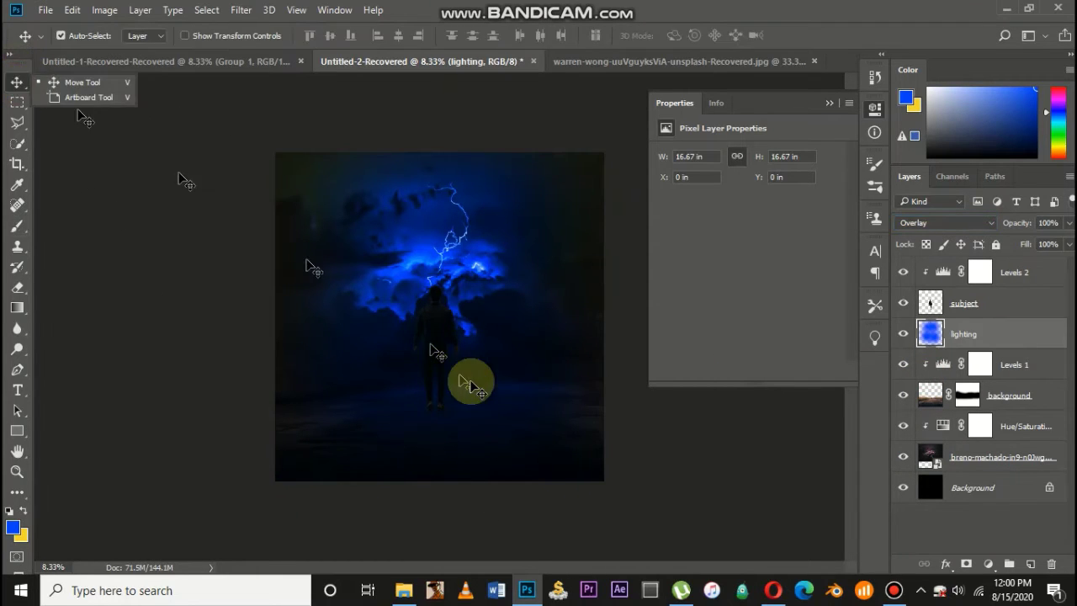
{"action": "key", "text": "ctrl+plus"}
{"action": "scroll", "coordinate": [471, 383], "scroll_direction": "down", "scroll_amount": 3}
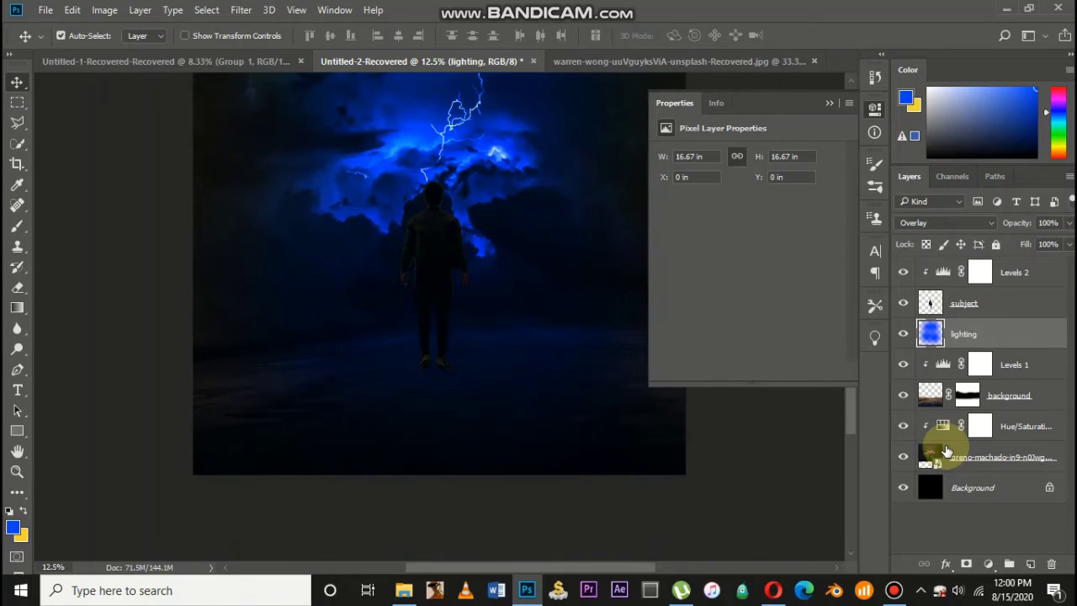
Step: Duplicate the lighting layer and set the copy's blend mode to Soft Light
{"action": "key", "text": "ctrl+j"}
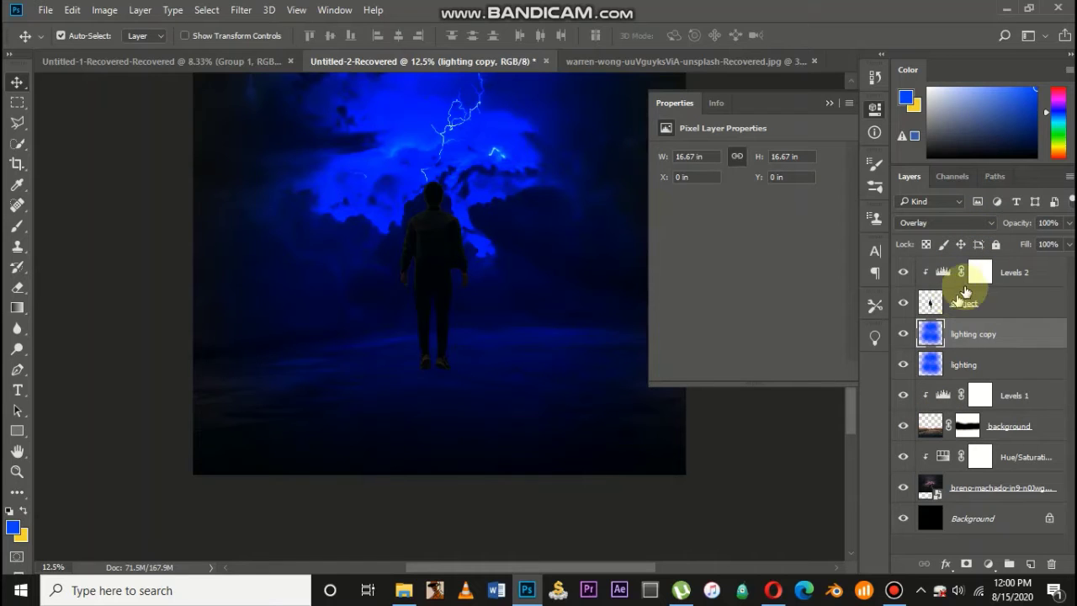
{"action": "left_click", "coordinate": [968, 223]}
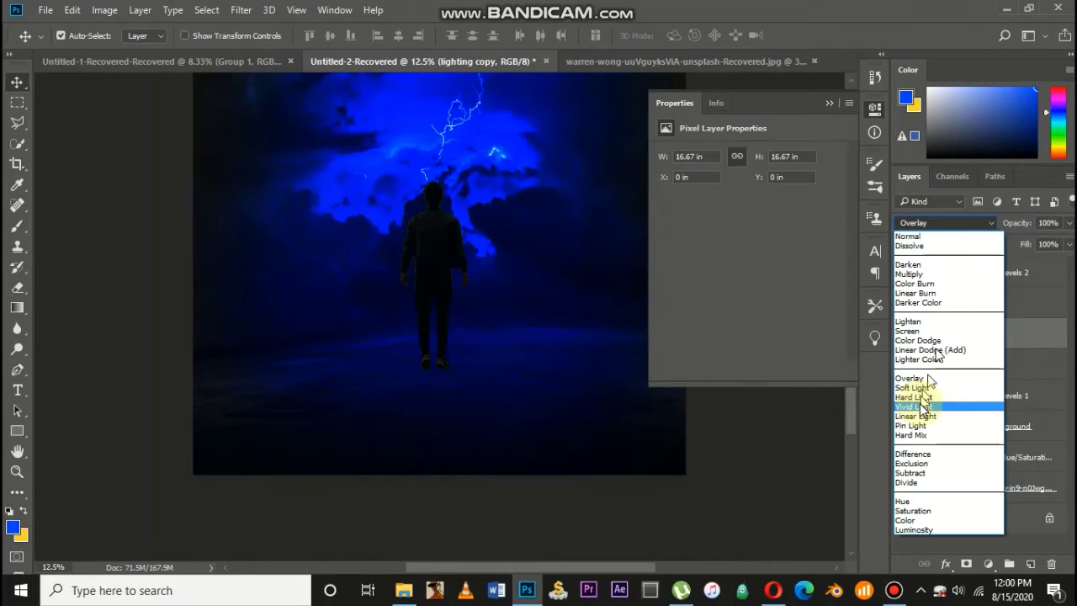
{"action": "left_click", "coordinate": [925, 387]}
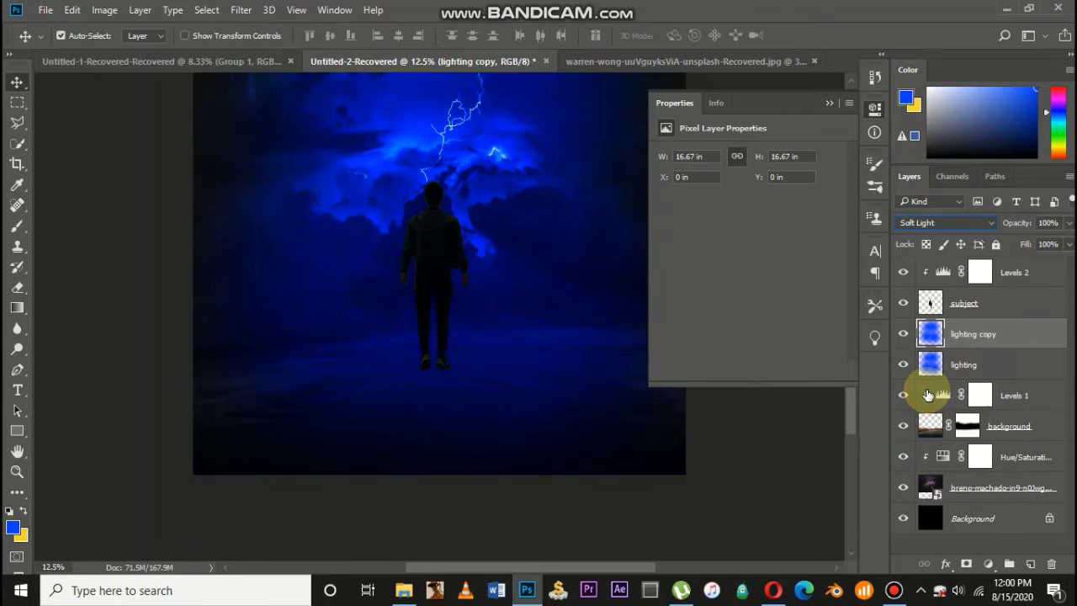
Step: Reduce the opacity of the lighting copy layer to 40%
{"action": "left_click_drag", "start_coordinate": [1022, 223], "coordinate": [1012, 225]}
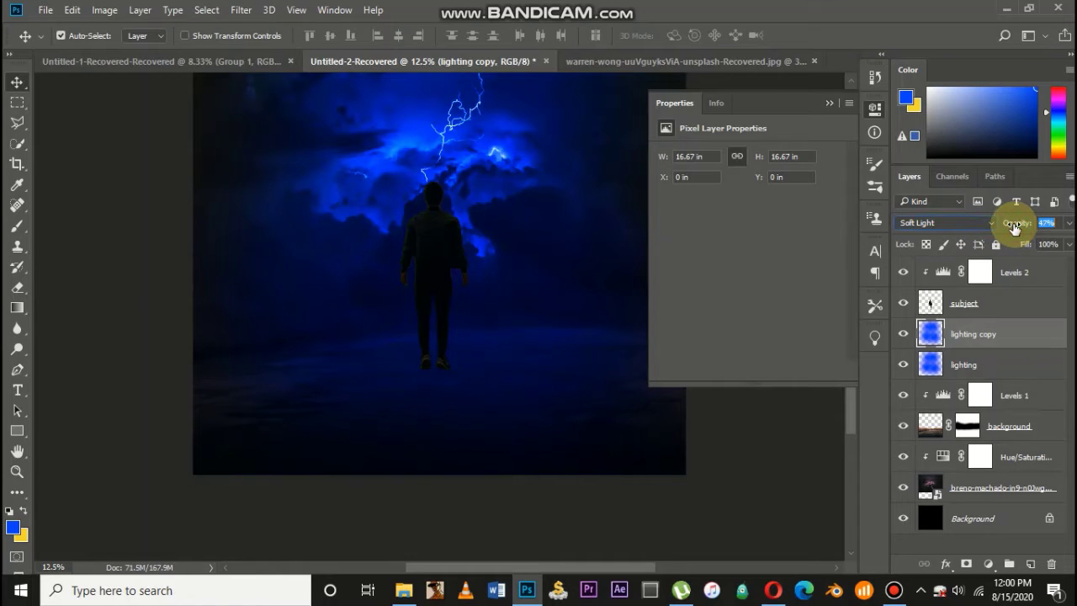
{"action": "left_click_drag", "start_coordinate": [1020, 227], "coordinate": [1020, 228]}
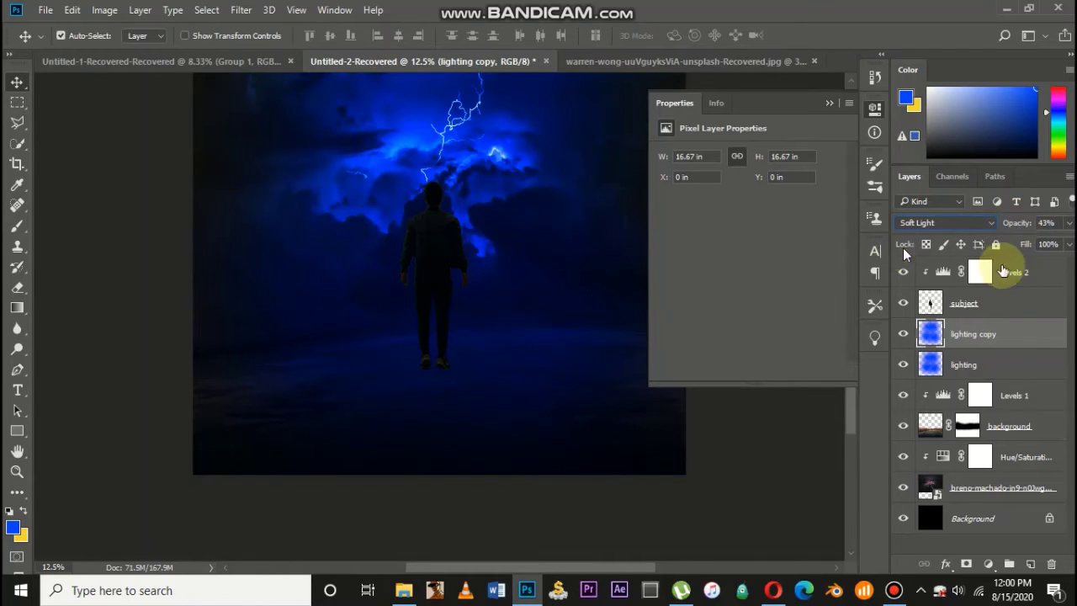
{"action": "left_click", "coordinate": [1058, 226]}
{"action": "type", "text": "4"}
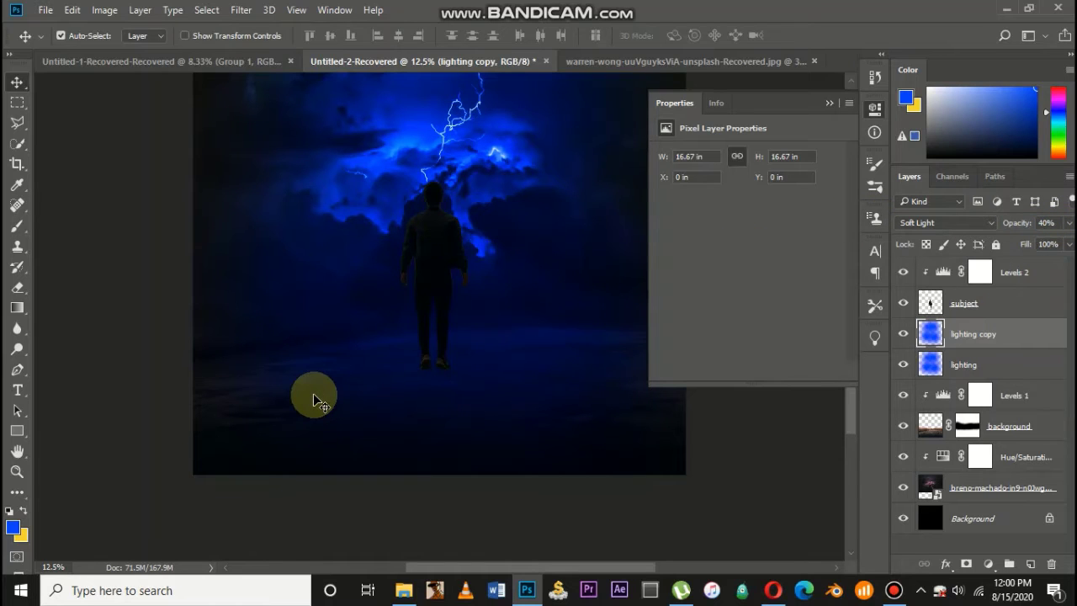
{"action": "key", "text": "ctrl+minus"}
{"action": "key", "text": "ctrl+plus"}
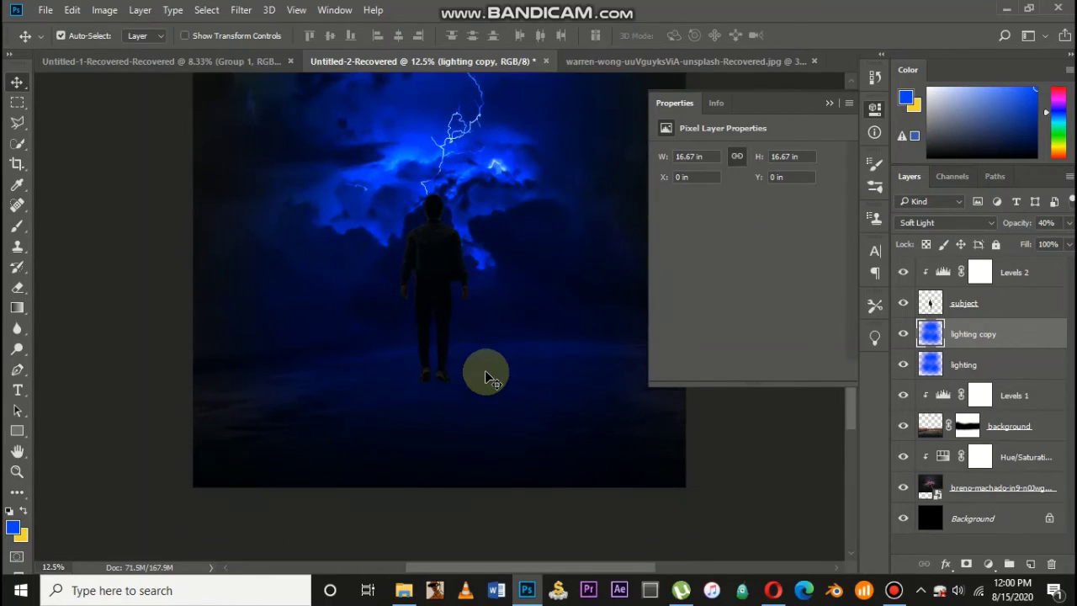
Step: Create a new empty layer directly above the subject and clip it to the subject layer
{"action": "left_click", "coordinate": [969, 311]}
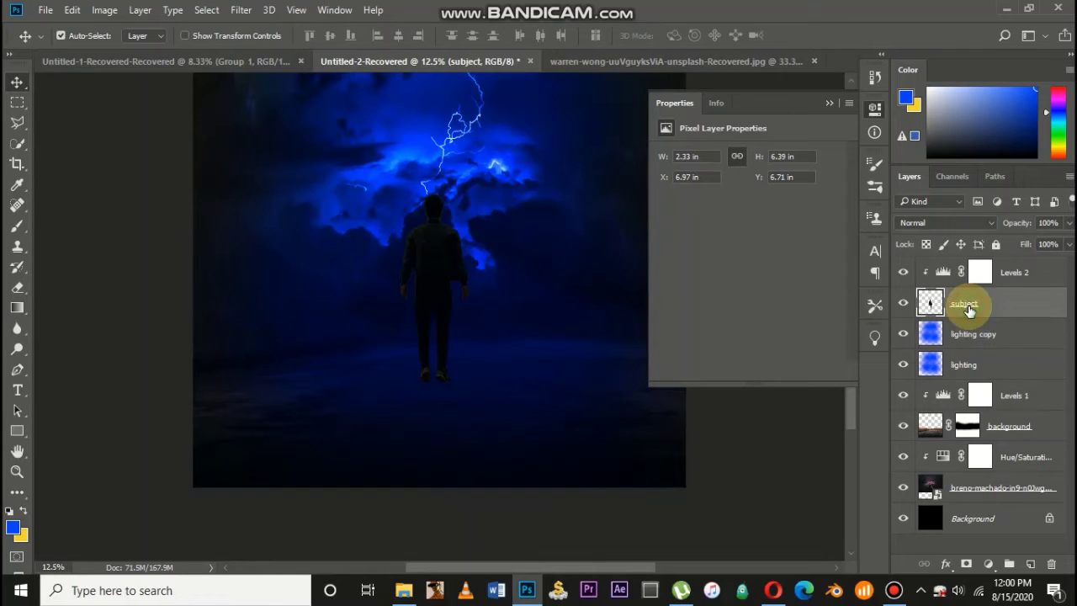
{"action": "left_click", "coordinate": [1029, 566]}
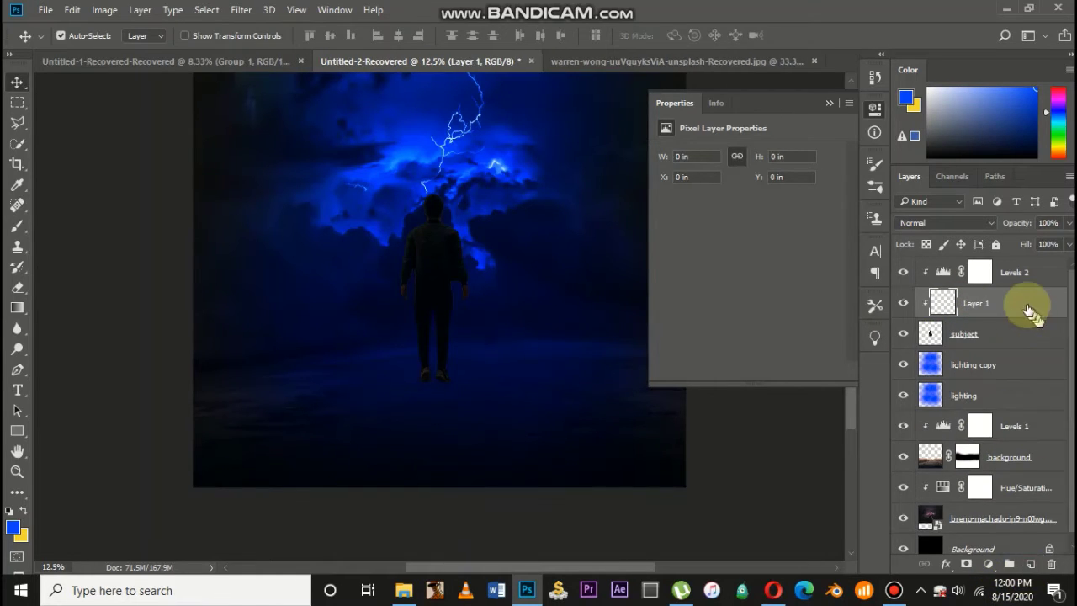
{"action": "key", "text": "ctrl+alt+g"}
Step: Paint blue over the subject's whole body on the clipped layer with a 1000 px brush at 50% opacity
{"action": "scroll", "coordinate": [475, 276], "scroll_direction": "up", "scroll_amount": 2}
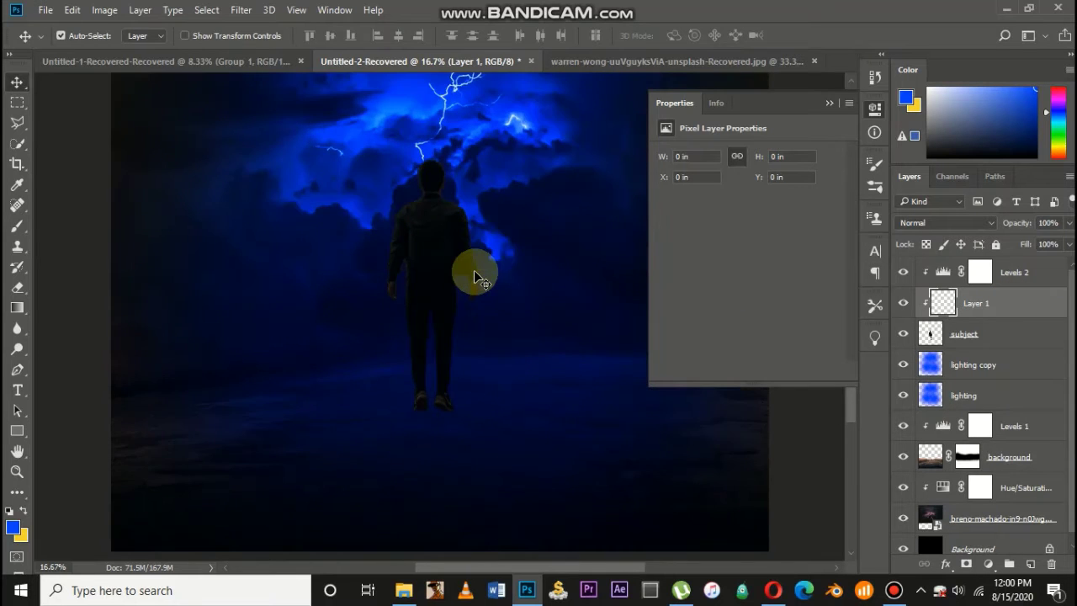
{"action": "scroll", "coordinate": [474, 271], "scroll_direction": "up", "scroll_amount": 2}
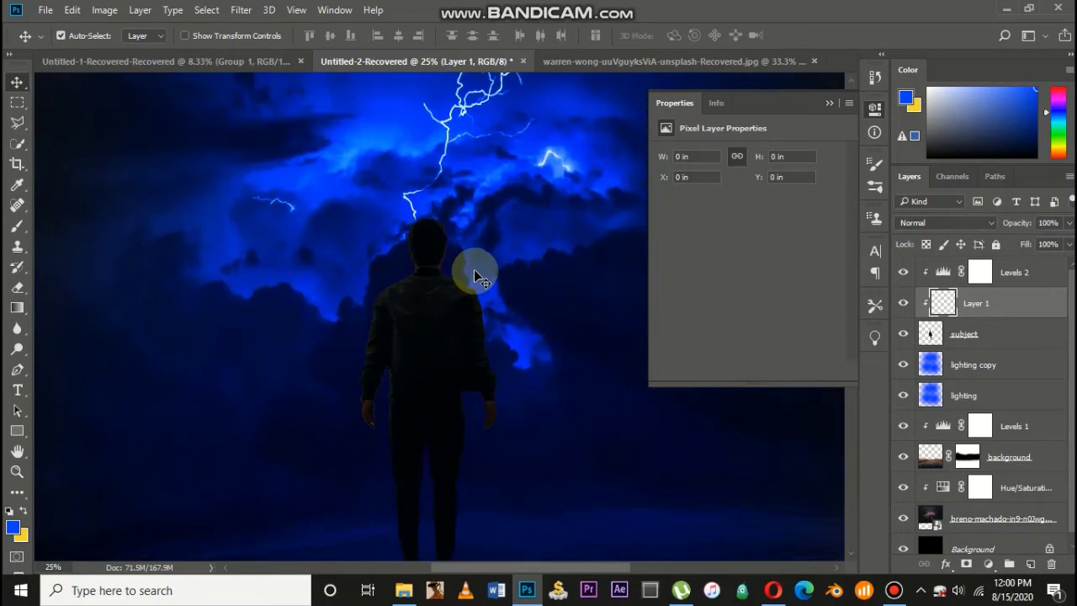
{"action": "scroll", "coordinate": [468, 269], "scroll_direction": "down", "scroll_amount": 1}
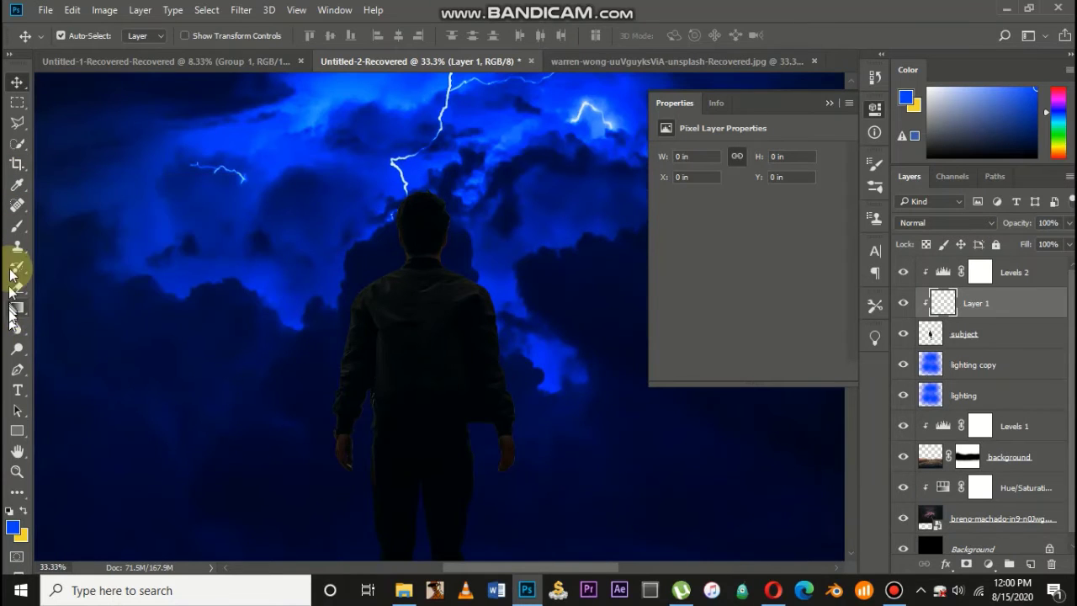
{"action": "right_click", "coordinate": [17, 229]}
{"action": "left_click", "coordinate": [62, 221]}
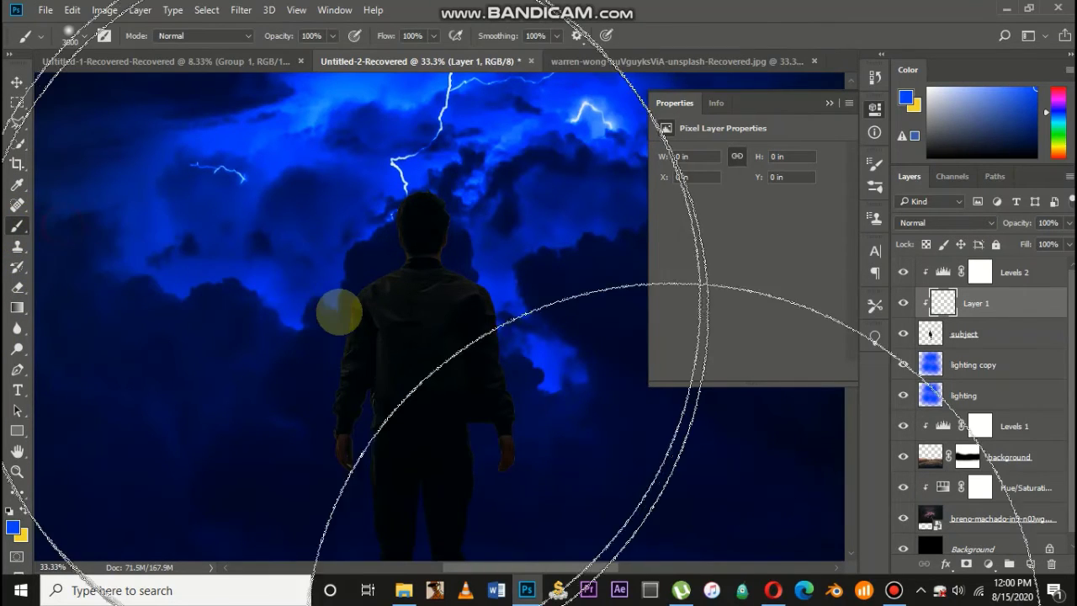
{"action": "scroll", "coordinate": [339, 311], "scroll_direction": "down", "scroll_amount": 1}
{"action": "key", "text": "bracketleft"}
{"action": "key", "text": "bracketleft"}
{"action": "key", "text": "bracketleft"}
{"action": "key", "text": "bracketleft"}
{"action": "key", "text": "bracketleft"}
{"action": "key", "text": "bracketleft"}
{"action": "key", "text": "bracketleft"}
{"action": "key", "text": "bracketleft"}
{"action": "key", "text": "bracketleft"}
{"action": "key", "text": "bracketleft"}
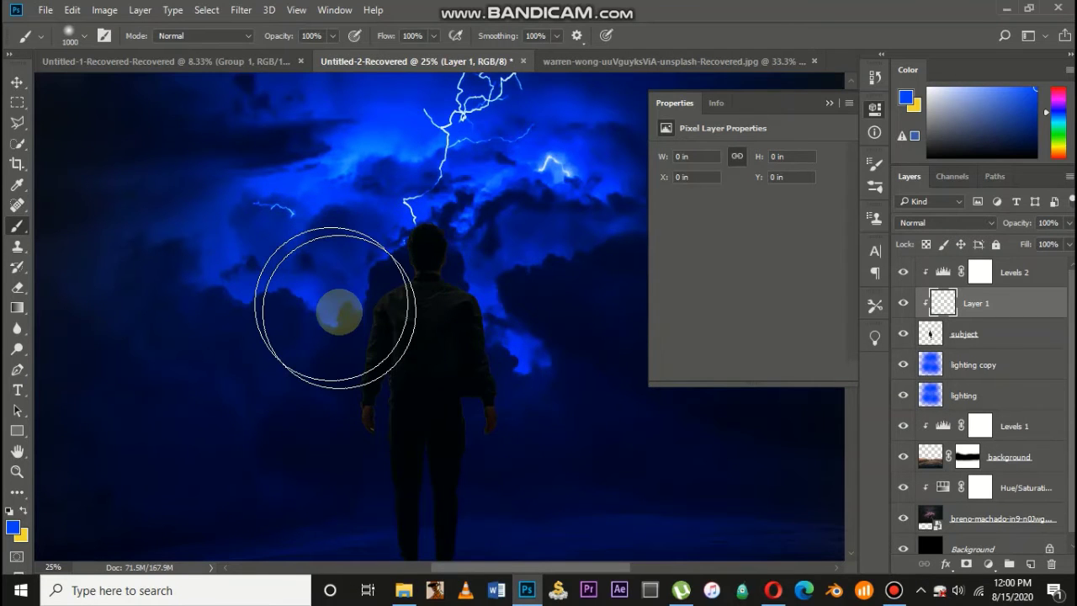
{"action": "left_click", "coordinate": [286, 42]}
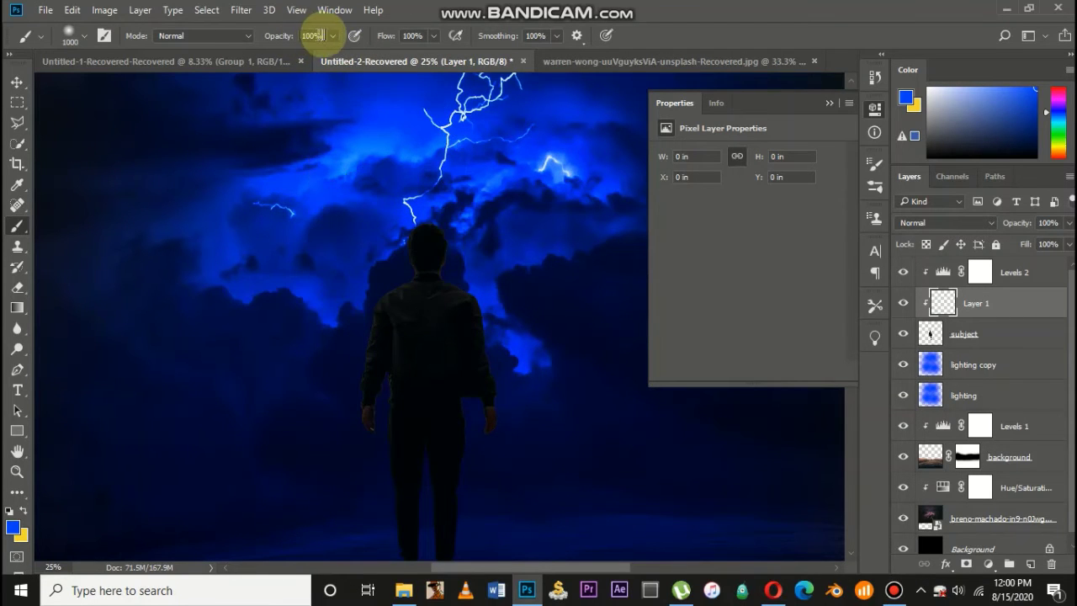
{"action": "type", "text": "50"}
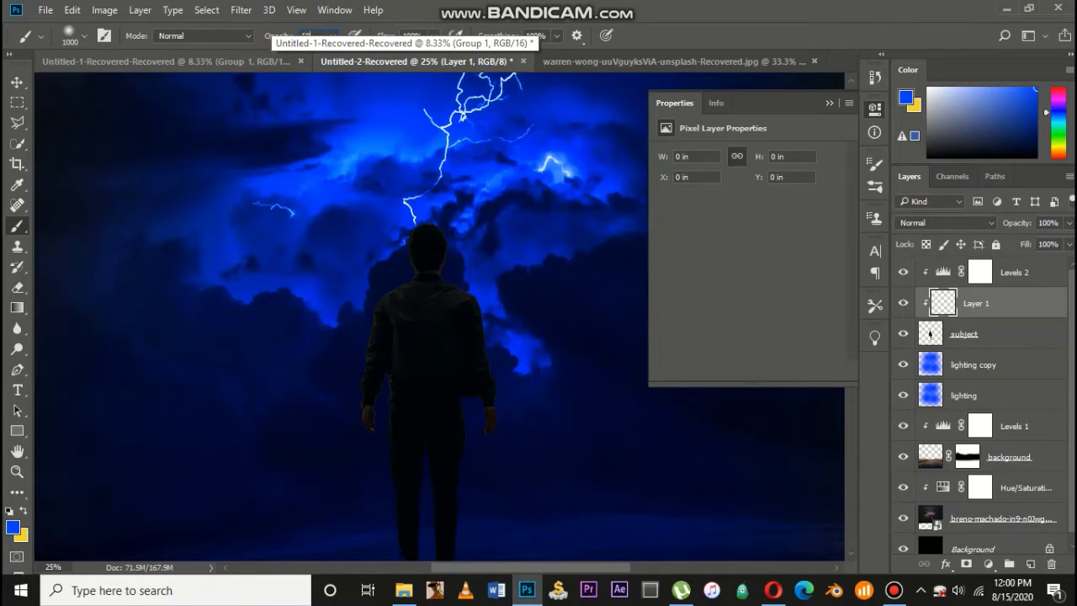
{"action": "mouse_move", "coordinate": [415, 292]}
{"action": "left_mouse_down"}
{"action": "mouse_move", "coordinate": [378, 433]}
{"action": "mouse_move", "coordinate": [469, 470]}
{"action": "mouse_move", "coordinate": [369, 423]}
{"action": "mouse_move", "coordinate": [467, 420]}
{"action": "left_mouse_up"}
{"action": "scroll", "coordinate": [468, 421], "scroll_direction": "down", "scroll_amount": 5}
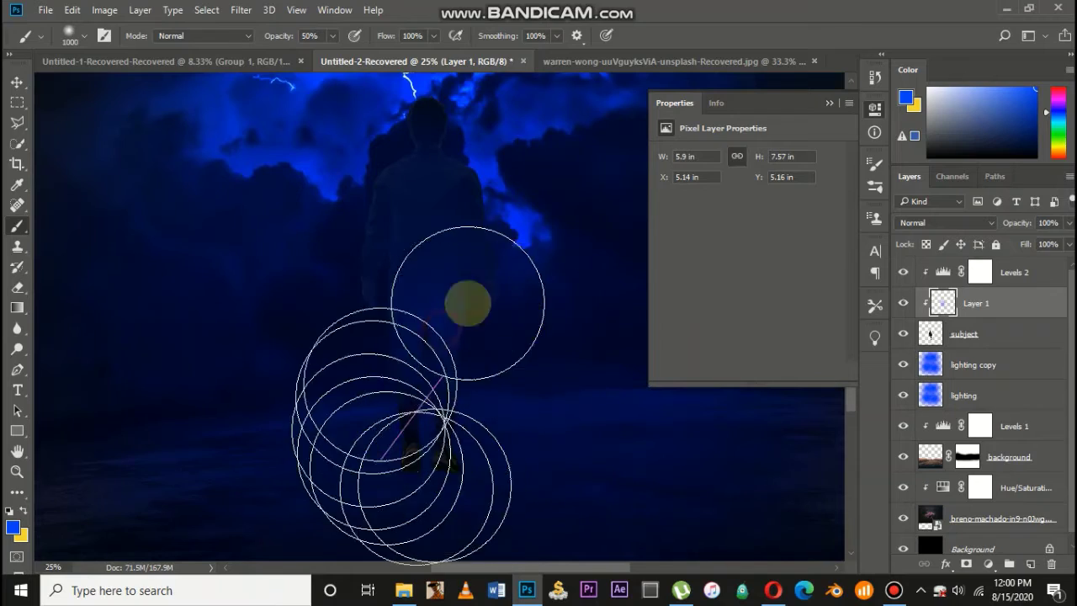
{"action": "mouse_move", "coordinate": [434, 252]}
{"action": "left_mouse_down"}
{"action": "mouse_move", "coordinate": [406, 198]}
{"action": "mouse_move", "coordinate": [465, 143]}
{"action": "mouse_move", "coordinate": [377, 289]}
{"action": "mouse_move", "coordinate": [438, 78]}
{"action": "mouse_move", "coordinate": [398, 143]}
{"action": "mouse_move", "coordinate": [417, 180]}
{"action": "mouse_move", "coordinate": [388, 418]}
{"action": "mouse_move", "coordinate": [513, 416]}
{"action": "mouse_move", "coordinate": [399, 342]}
{"action": "mouse_move", "coordinate": [339, 489]}
{"action": "mouse_move", "coordinate": [472, 422]}
{"action": "mouse_move", "coordinate": [376, 150]}
{"action": "left_mouse_up"}
Step: Set the blend mode of the blue paint layer clipped to the subject to Overlay
{"action": "left_click", "coordinate": [16, 82]}
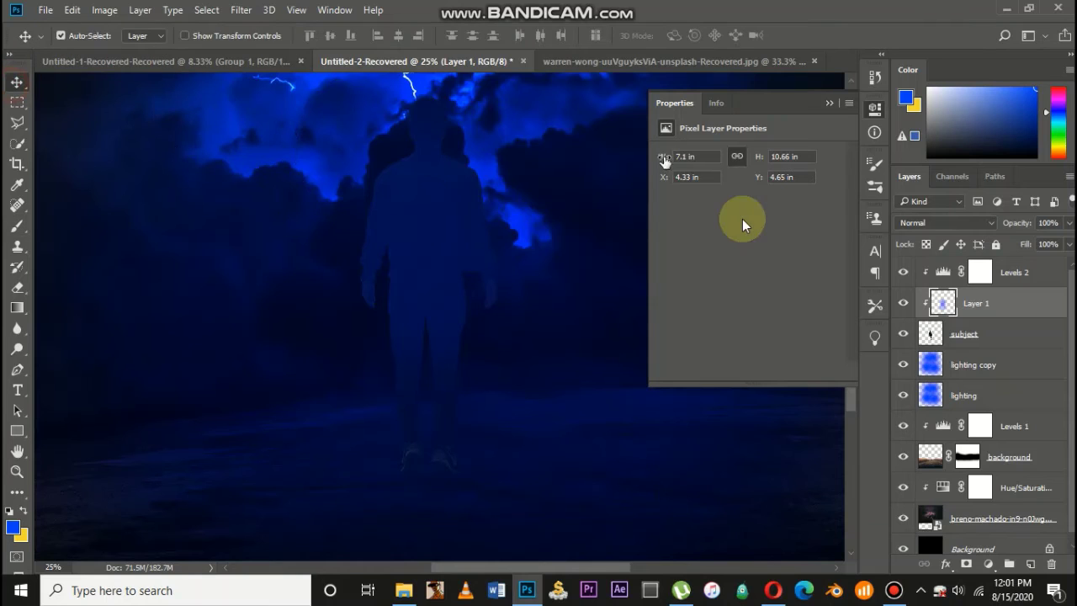
{"action": "left_click", "coordinate": [956, 227]}
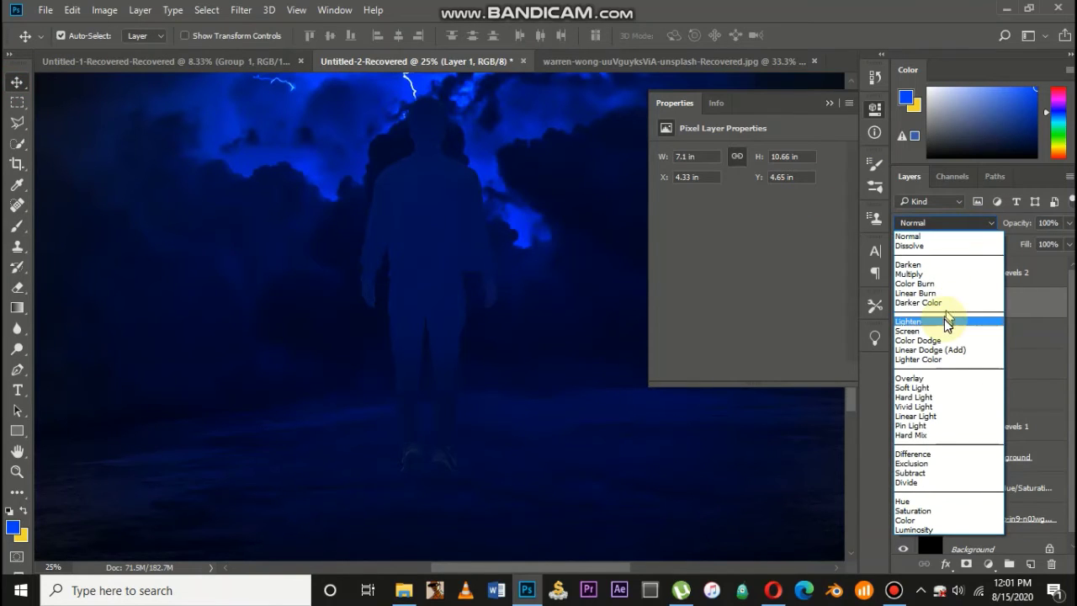
{"action": "left_click", "coordinate": [926, 377]}
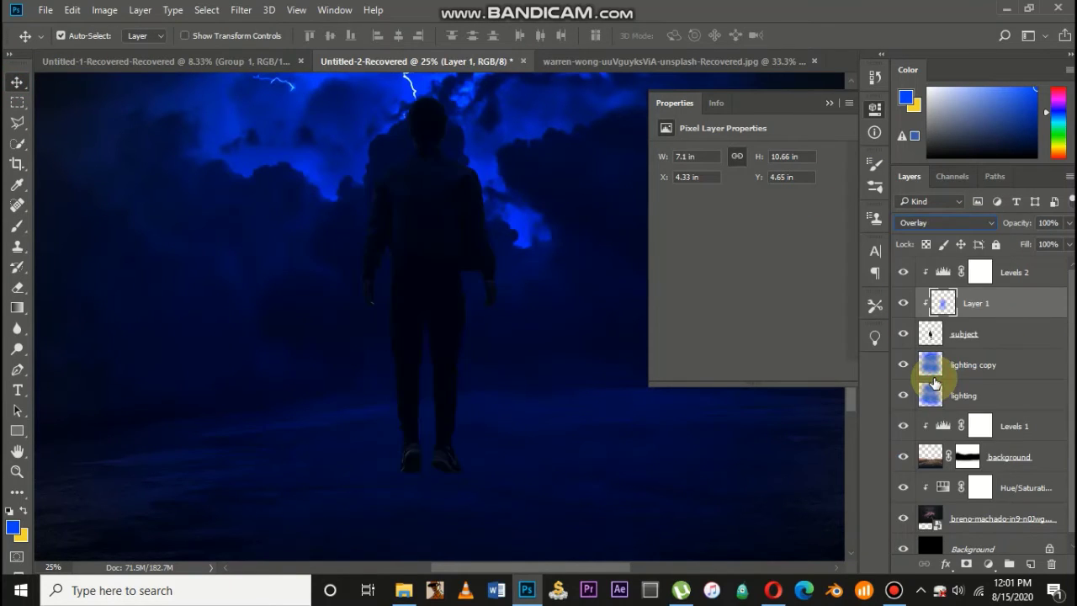
{"action": "scroll", "coordinate": [425, 362], "scroll_direction": "up", "scroll_amount": 1}
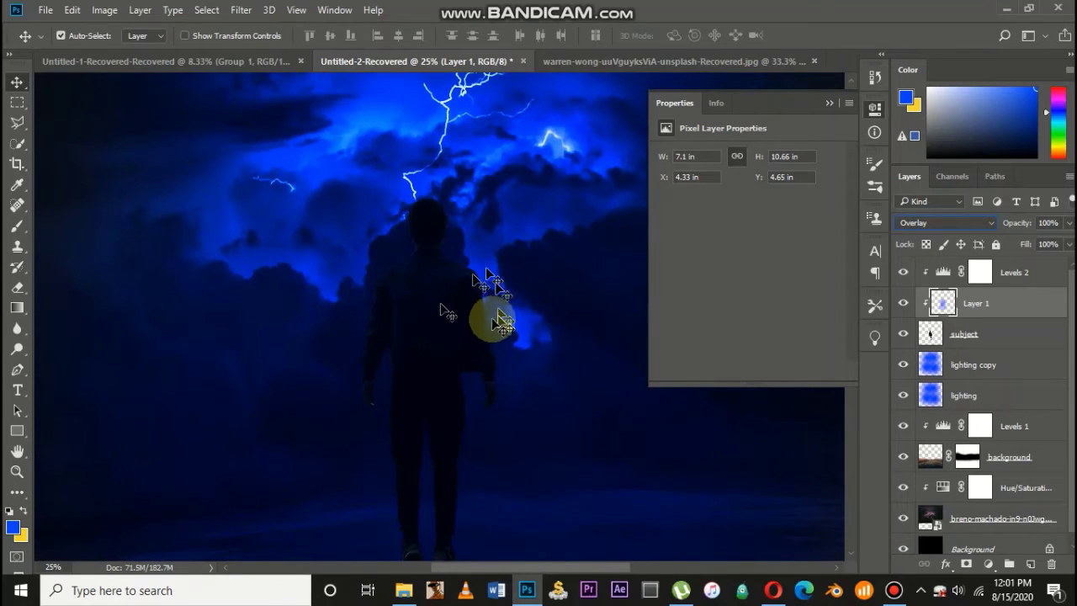
{"action": "key", "text": "ctrl+minus"}
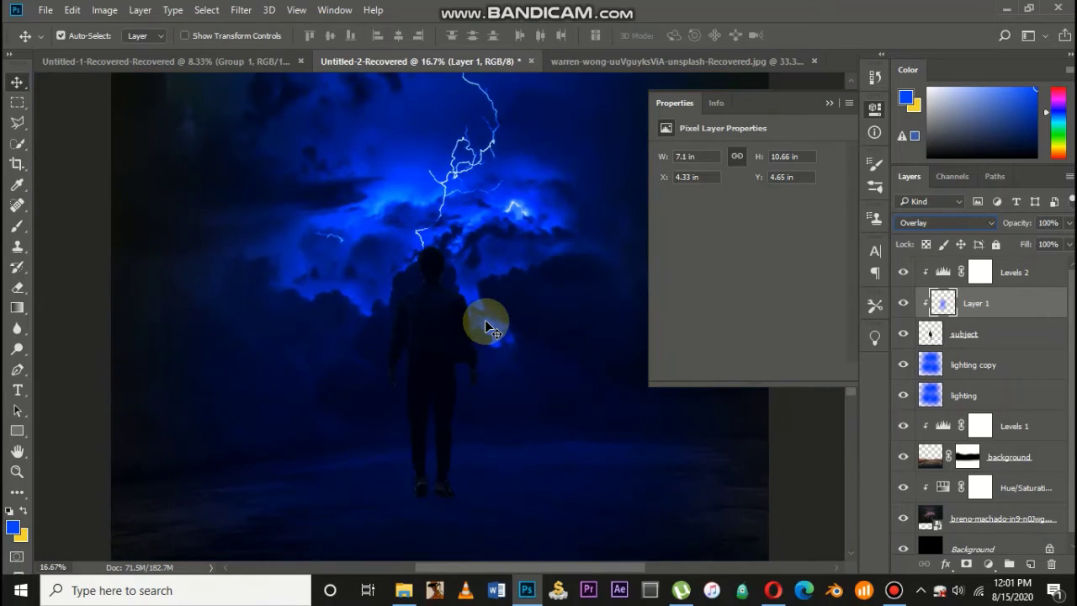
Step: Add a new empty layer above the blue paint layer, clipped to the subject, ready for brushwork
{"action": "left_click_drag", "start_coordinate": [17, 226], "coordinate": [90, 232]}
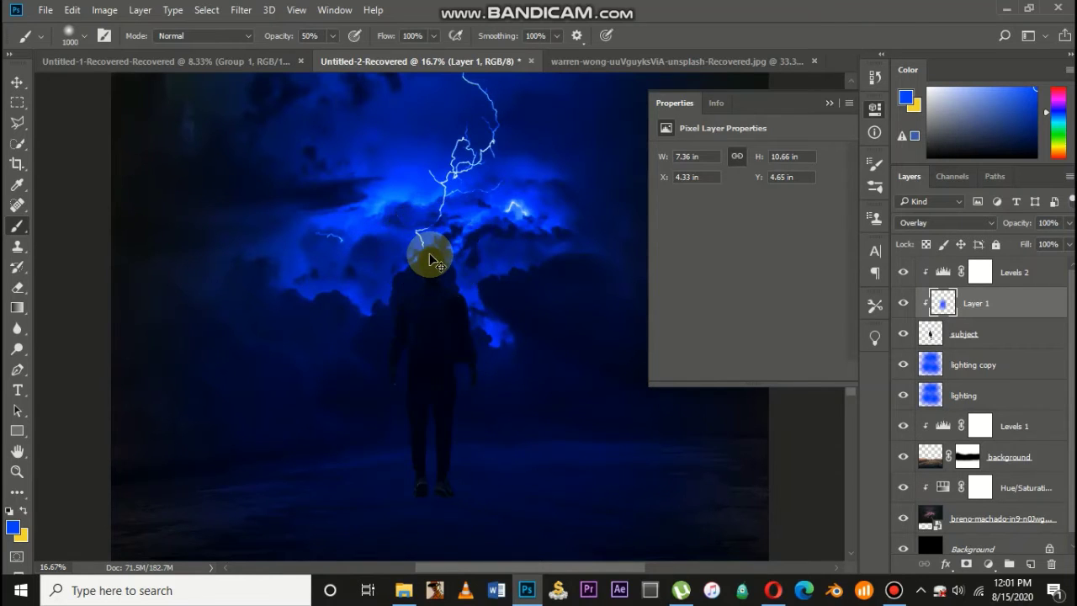
{"action": "scroll", "coordinate": [429, 254], "scroll_direction": "down", "scroll_amount": 1}
{"action": "scroll", "coordinate": [429, 254], "scroll_direction": "up", "scroll_amount": 3}
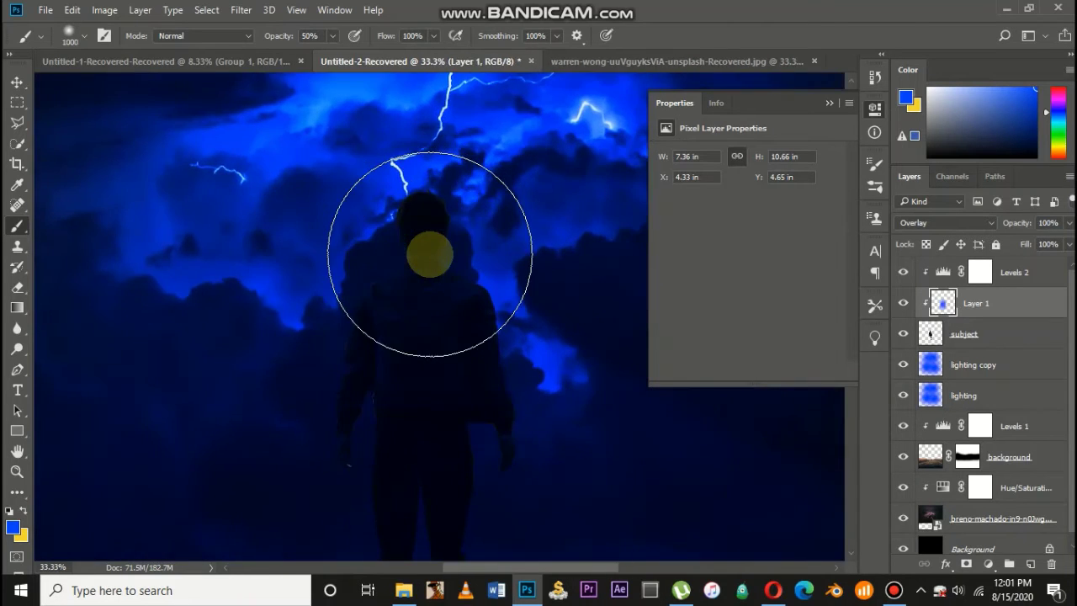
{"action": "scroll", "coordinate": [429, 254], "scroll_direction": "up", "scroll_amount": 2}
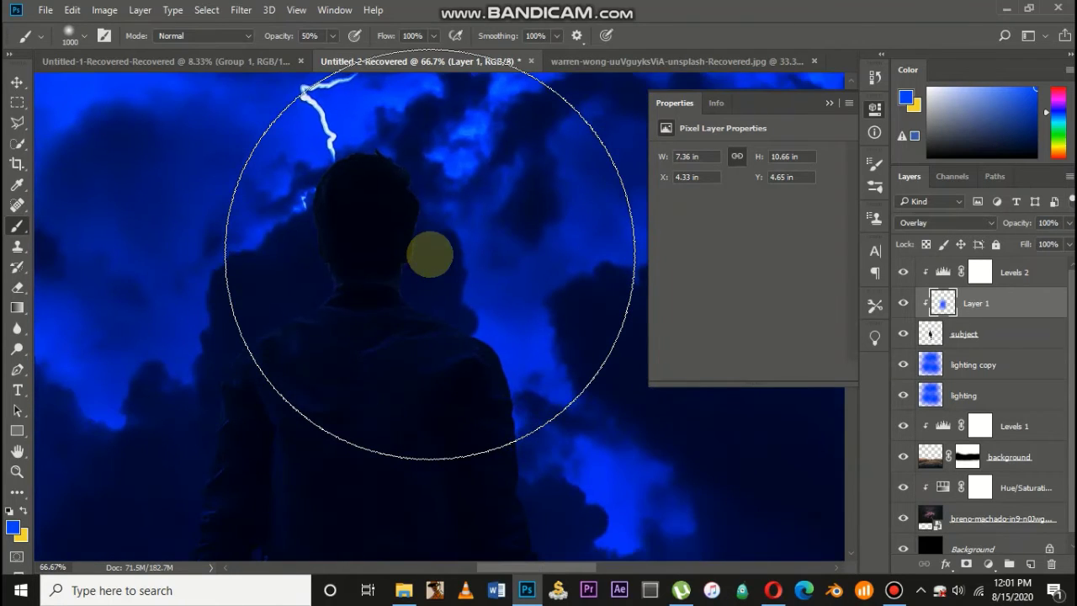
{"action": "scroll", "coordinate": [429, 254], "scroll_direction": "down", "scroll_amount": 2}
{"action": "scroll", "coordinate": [381, 201], "scroll_direction": "down", "scroll_amount": 2}
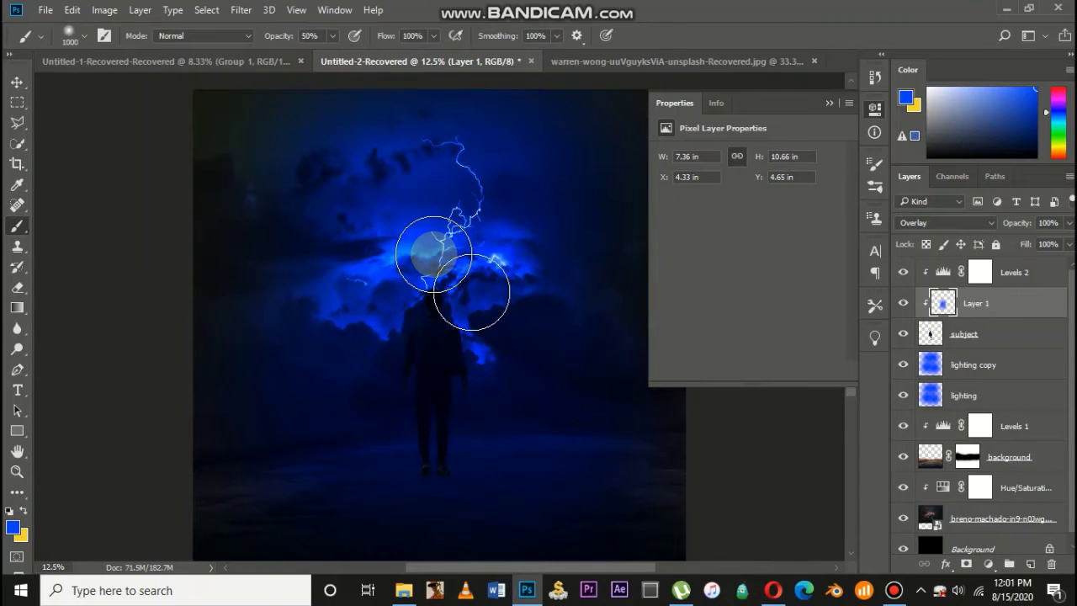
{"action": "scroll", "coordinate": [457, 349], "scroll_direction": "up", "scroll_amount": 1}
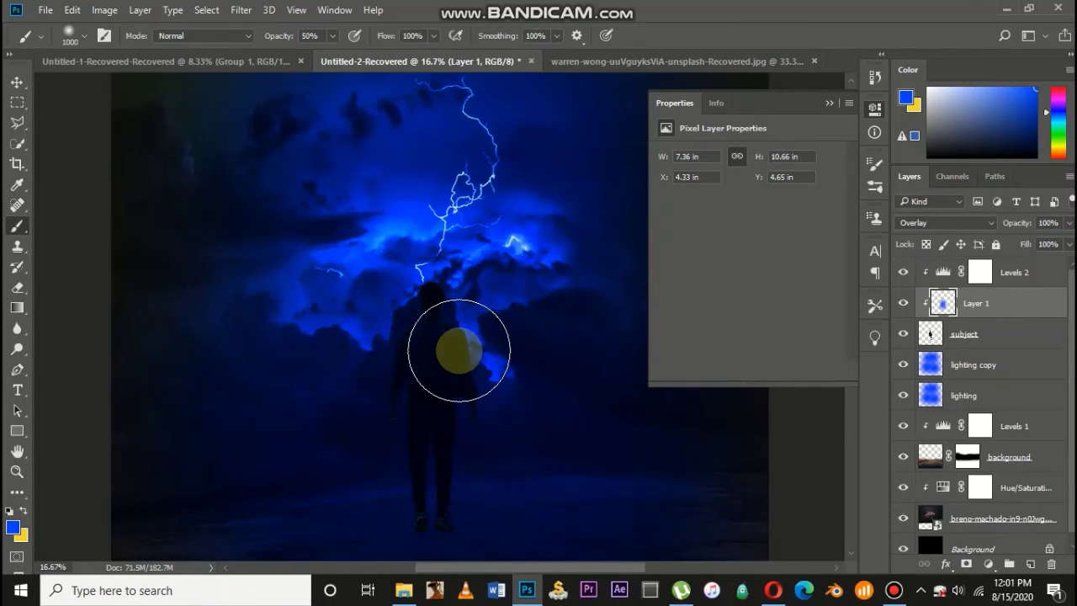
{"action": "scroll", "coordinate": [458, 348], "scroll_direction": "up", "scroll_amount": 1}
{"action": "scroll", "coordinate": [691, 489], "scroll_direction": "up", "scroll_amount": 1}
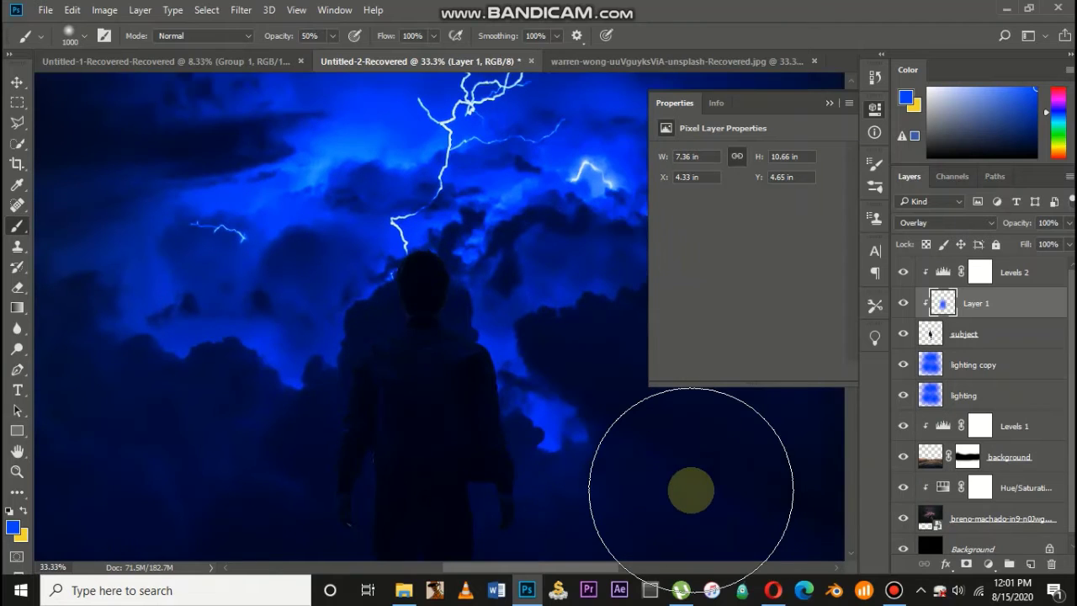
{"action": "scroll", "coordinate": [691, 490], "scroll_direction": "up", "scroll_amount": 1}
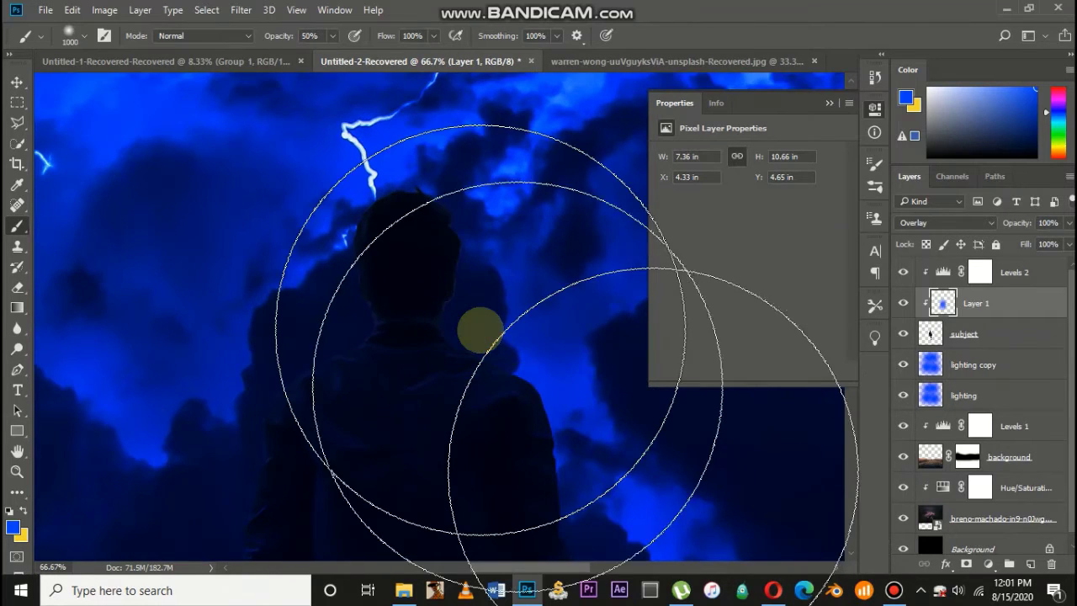
{"action": "scroll", "coordinate": [481, 330], "scroll_direction": "up", "scroll_amount": 1}
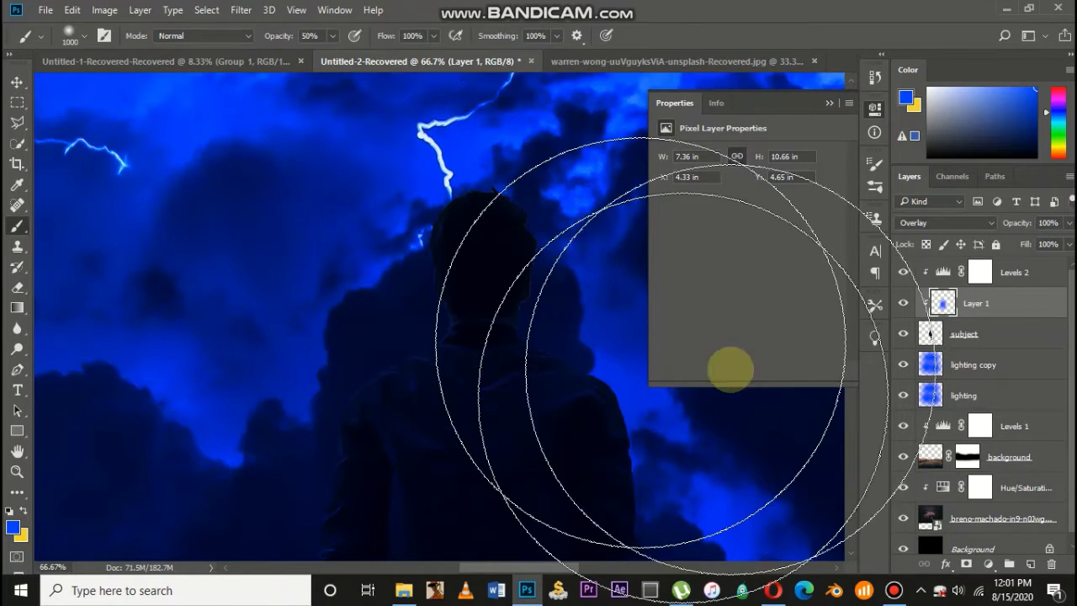
{"action": "left_click", "coordinate": [1032, 565]}
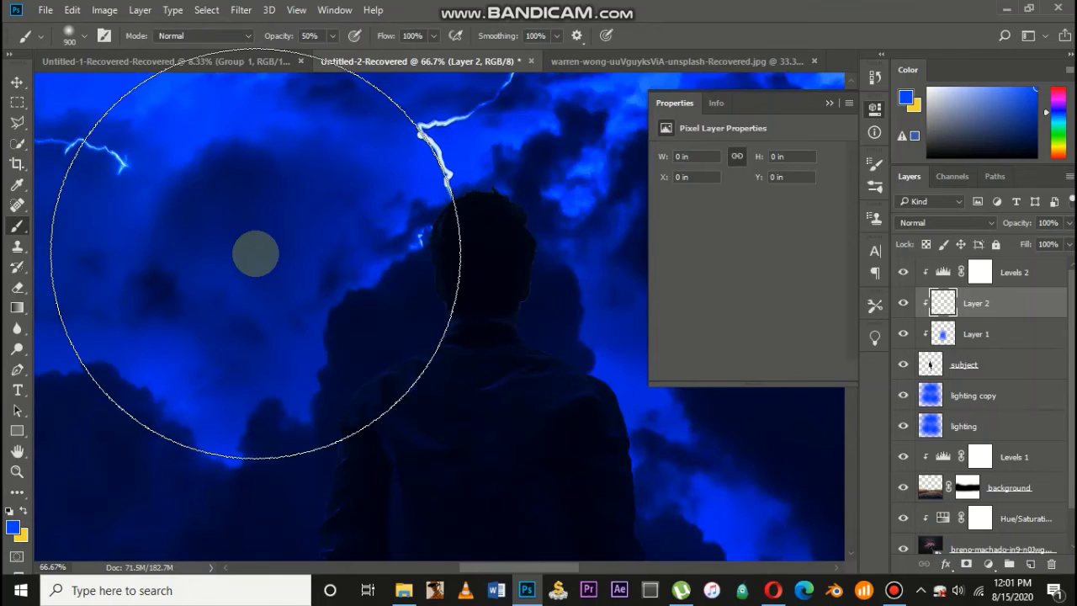
Step: Paint blue edge light along the subject's head, shoulders and arms with a 125 px brush at 50% opacity
{"action": "key", "text": "bracketleft"}
{"action": "key", "text": "bracketleft"}
{"action": "key", "text": "bracketleft"}
{"action": "key", "text": "bracketleft"}
{"action": "key", "text": "bracketleft"}
{"action": "key", "text": "bracketleft"}
{"action": "key", "text": "bracketleft"}
{"action": "key", "text": "bracketleft"}
{"action": "key", "text": "bracketleft"}
{"action": "key", "text": "bracketleft"}
{"action": "key", "text": "bracketleft"}
{"action": "key", "text": "bracketleft"}
{"action": "key", "text": "bracketleft"}
{"action": "key", "text": "bracketleft"}
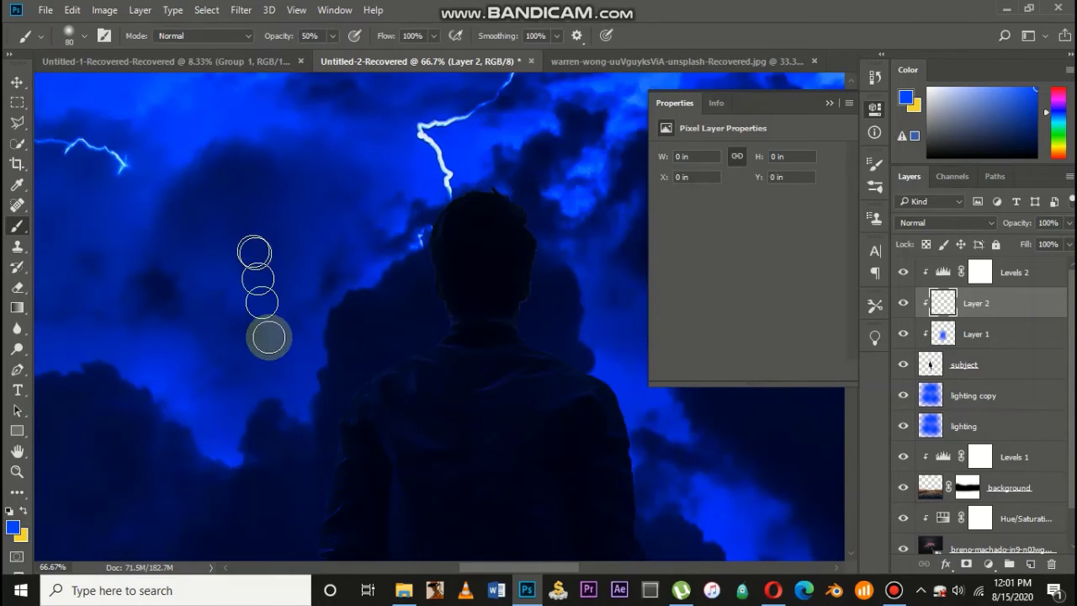
{"action": "key", "text": "bracketright"}
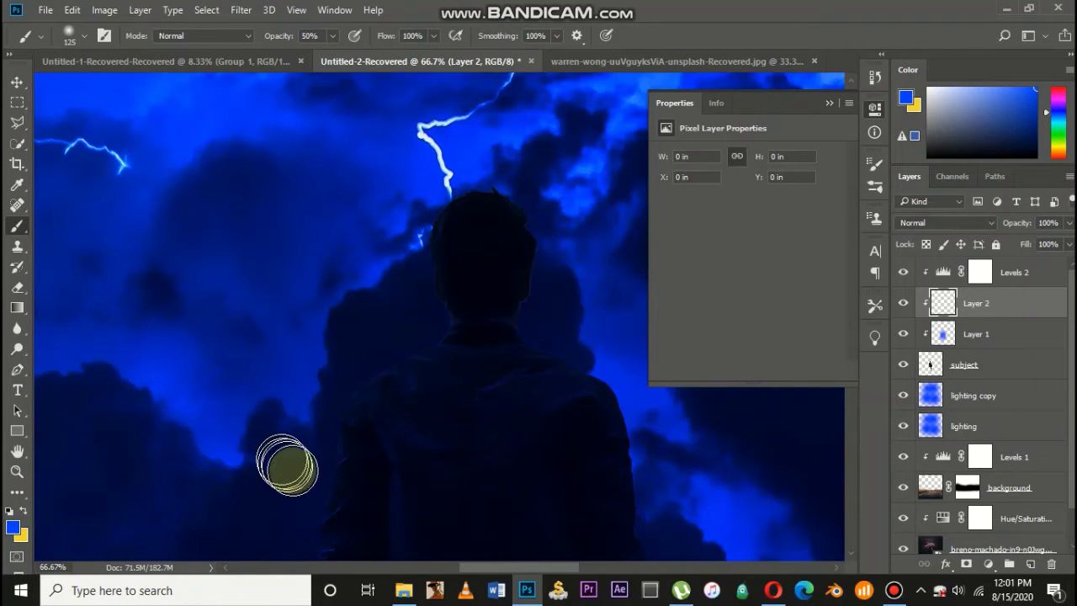
{"action": "mouse_move", "coordinate": [298, 479]}
{"action": "left_mouse_down"}
{"action": "mouse_move", "coordinate": [314, 440]}
{"action": "mouse_move", "coordinate": [302, 510]}
{"action": "mouse_move", "coordinate": [319, 408]}
{"action": "mouse_move", "coordinate": [313, 465]}
{"action": "mouse_move", "coordinate": [334, 408]}
{"action": "mouse_move", "coordinate": [388, 340]}
{"action": "mouse_move", "coordinate": [357, 360]}
{"action": "mouse_move", "coordinate": [418, 332]}
{"action": "mouse_move", "coordinate": [426, 324]}
{"action": "mouse_move", "coordinate": [389, 345]}
{"action": "mouse_move", "coordinate": [427, 302]}
{"action": "mouse_move", "coordinate": [407, 338]}
{"action": "mouse_move", "coordinate": [430, 324]}
{"action": "mouse_move", "coordinate": [421, 240]}
{"action": "mouse_move", "coordinate": [418, 268]}
{"action": "mouse_move", "coordinate": [437, 174]}
{"action": "mouse_move", "coordinate": [422, 228]}
{"action": "mouse_move", "coordinate": [443, 186]}
{"action": "mouse_move", "coordinate": [521, 184]}
{"action": "mouse_move", "coordinate": [542, 233]}
{"action": "mouse_move", "coordinate": [540, 344]}
{"action": "left_mouse_up"}
{"action": "scroll", "coordinate": [539, 344], "scroll_direction": "right", "scroll_amount": 3}
{"action": "mouse_move", "coordinate": [446, 360]}
{"action": "left_mouse_down"}
{"action": "mouse_move", "coordinate": [487, 368]}
{"action": "mouse_move", "coordinate": [445, 355]}
{"action": "mouse_move", "coordinate": [404, 298]}
{"action": "mouse_move", "coordinate": [431, 343]}
{"action": "mouse_move", "coordinate": [414, 299]}
{"action": "mouse_move", "coordinate": [410, 321]}
{"action": "mouse_move", "coordinate": [448, 342]}
{"action": "mouse_move", "coordinate": [515, 338]}
{"action": "mouse_move", "coordinate": [505, 342]}
{"action": "mouse_move", "coordinate": [534, 490]}
{"action": "mouse_move", "coordinate": [512, 430]}
{"action": "mouse_move", "coordinate": [520, 476]}
{"action": "left_mouse_up"}
{"action": "scroll", "coordinate": [450, 343], "scroll_direction": "down", "scroll_amount": 2}
{"action": "scroll", "coordinate": [523, 479], "scroll_direction": "down", "scroll_amount": 4}
{"action": "scroll", "coordinate": [522, 479], "scroll_direction": "down", "scroll_amount": 1}
{"action": "mouse_move", "coordinate": [528, 308]}
{"action": "left_mouse_down"}
{"action": "mouse_move", "coordinate": [549, 434]}
{"action": "mouse_move", "coordinate": [552, 515]}
{"action": "left_mouse_up"}
{"action": "mouse_move", "coordinate": [244, 341]}
{"action": "left_mouse_down"}
{"action": "mouse_move", "coordinate": [207, 271]}
{"action": "mouse_move", "coordinate": [175, 276]}
{"action": "mouse_move", "coordinate": [219, 204]}
{"action": "mouse_move", "coordinate": [173, 300]}
{"action": "mouse_move", "coordinate": [169, 330]}
{"action": "mouse_move", "coordinate": [196, 259]}
{"action": "mouse_move", "coordinate": [154, 414]}
{"action": "mouse_move", "coordinate": [178, 379]}
{"action": "mouse_move", "coordinate": [164, 529]}
{"action": "left_mouse_up"}
{"action": "scroll", "coordinate": [164, 529], "scroll_direction": "left", "scroll_amount": 4}
{"action": "scroll", "coordinate": [163, 530], "scroll_direction": "up", "scroll_amount": 3}
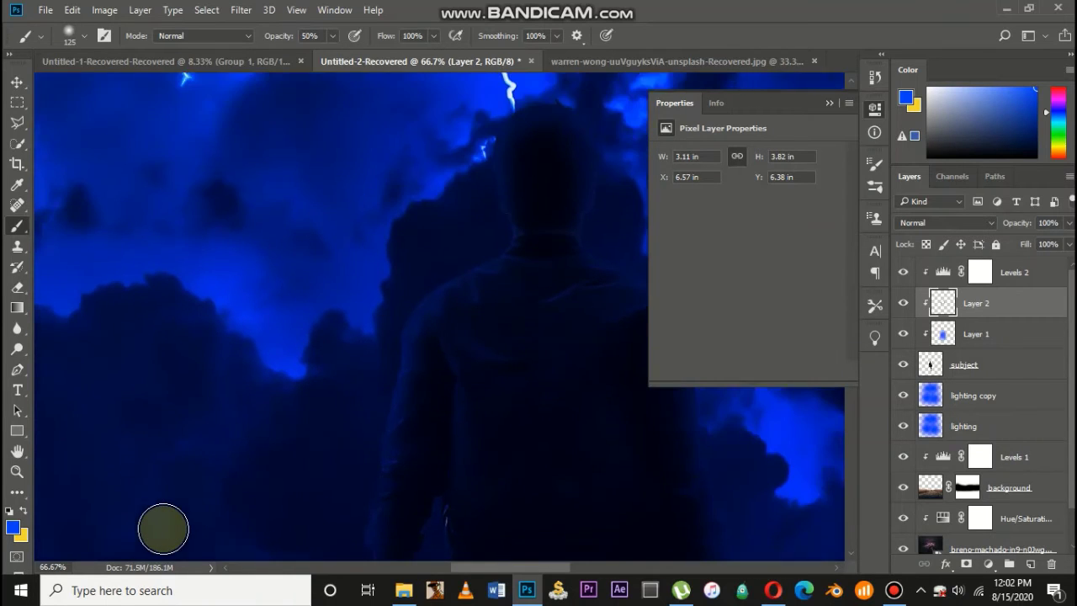
{"action": "mouse_move", "coordinate": [402, 311]}
{"action": "left_mouse_down"}
{"action": "mouse_move", "coordinate": [493, 236]}
{"action": "mouse_move", "coordinate": [477, 173]}
{"action": "left_mouse_up"}
{"action": "scroll", "coordinate": [370, 291], "scroll_direction": "down", "scroll_amount": 3}
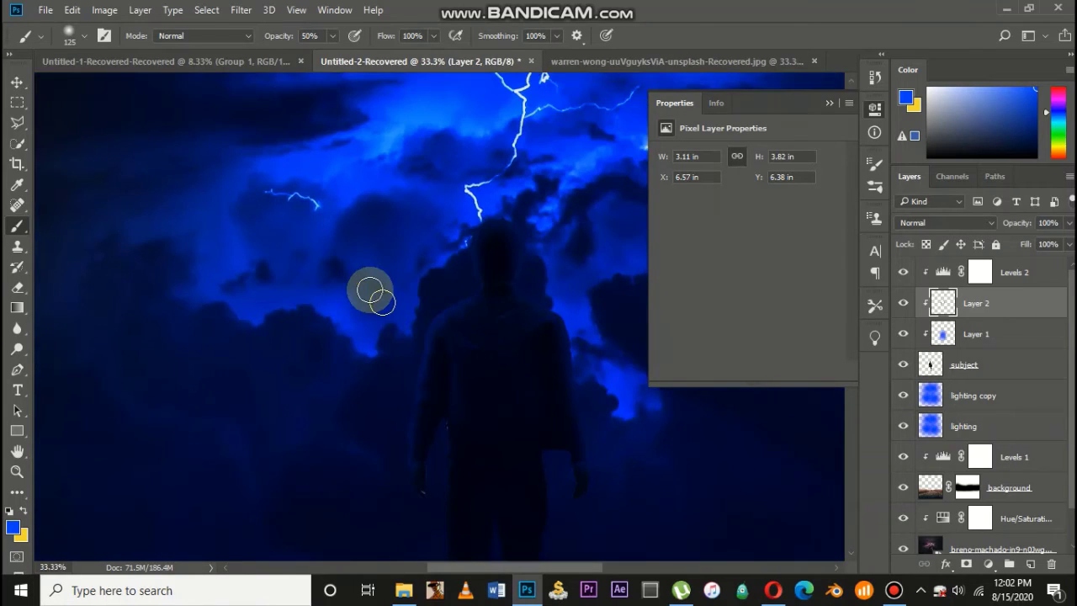
{"action": "scroll", "coordinate": [463, 325], "scroll_direction": "down", "scroll_amount": 1}
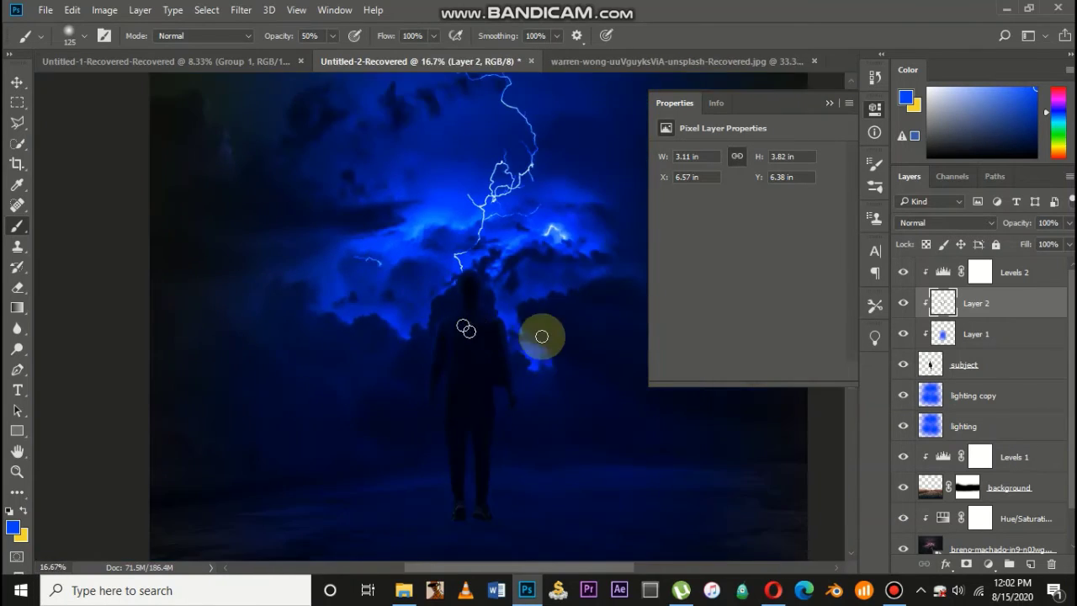
Step: Lower the opacity of the edge-light layer to 80%
{"action": "scroll", "coordinate": [463, 393], "scroll_direction": "up", "scroll_amount": 1}
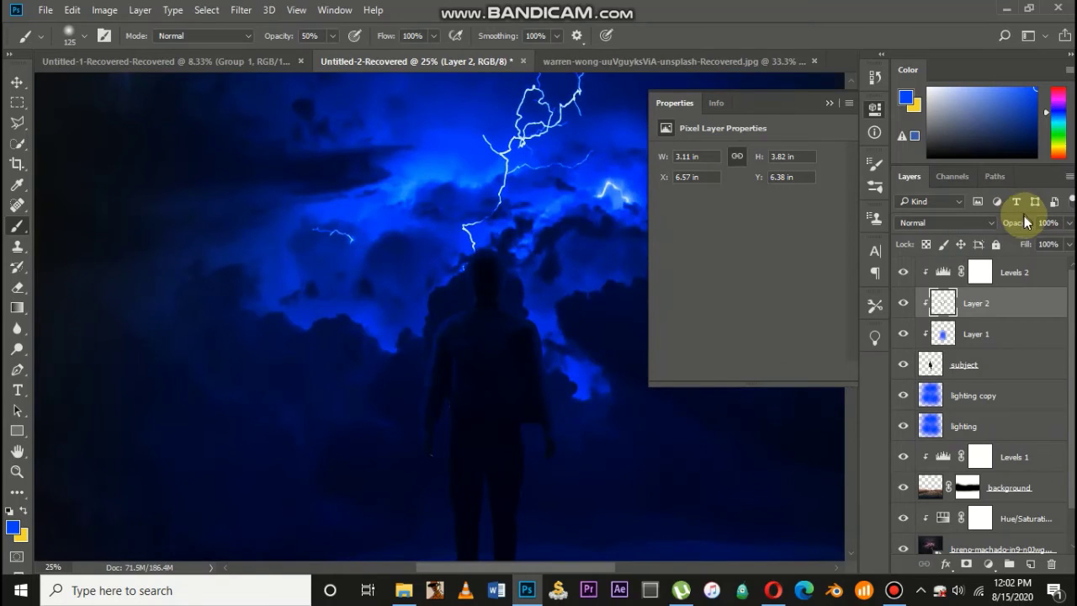
{"action": "left_click_drag", "start_coordinate": [1024, 221], "coordinate": [1018, 228]}
{"action": "left_click", "coordinate": [1062, 226]}
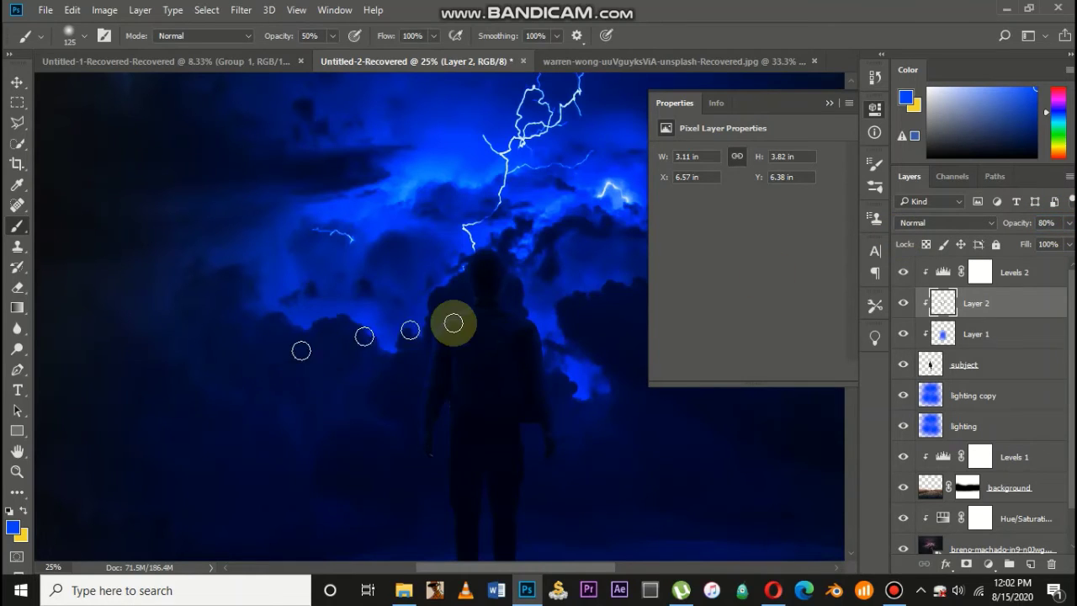
{"action": "scroll", "coordinate": [452, 320], "scroll_direction": "down", "scroll_amount": 1}
{"action": "scroll", "coordinate": [452, 320], "scroll_direction": "down", "scroll_amount": 1}
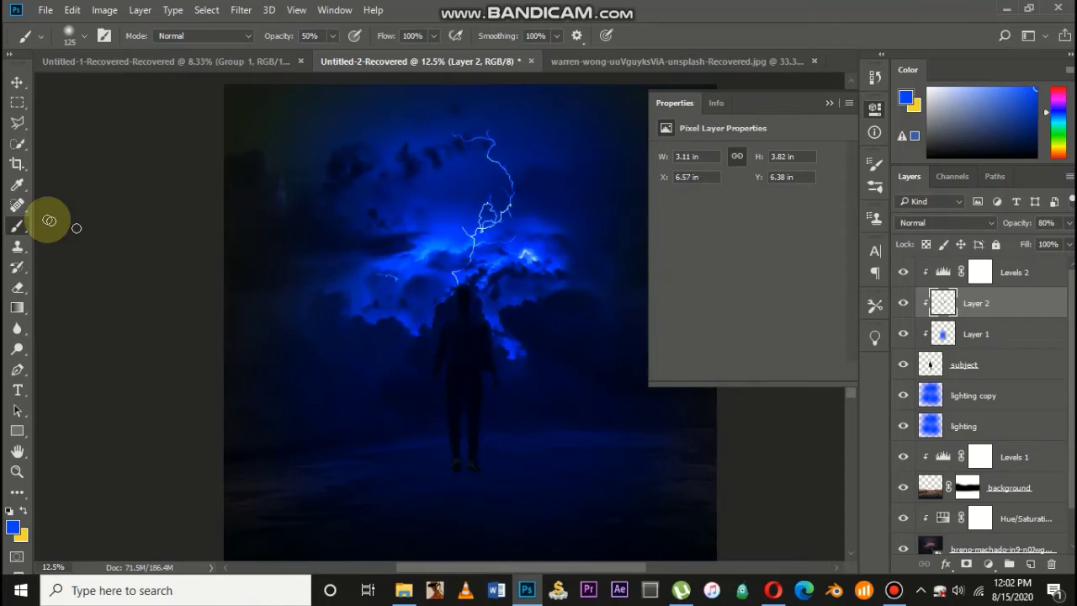
{"action": "left_click", "coordinate": [13, 82]}
{"action": "scroll", "coordinate": [360, 332], "scroll_direction": "down", "scroll_amount": 1}
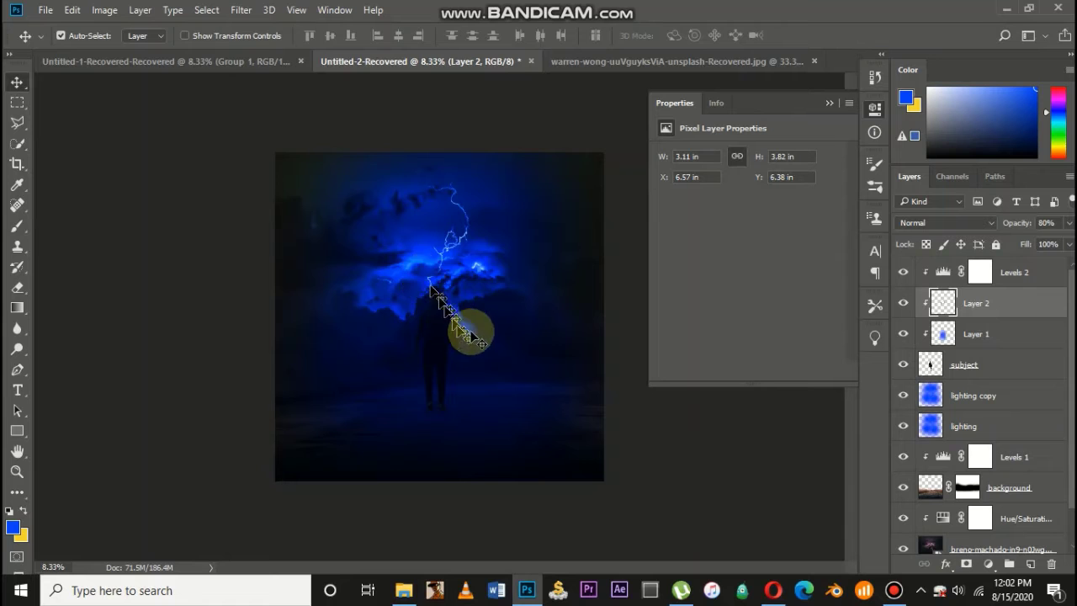
{"action": "scroll", "coordinate": [417, 384], "scroll_direction": "up", "scroll_amount": 1}
{"action": "scroll", "coordinate": [416, 384], "scroll_direction": "down", "scroll_amount": 1}
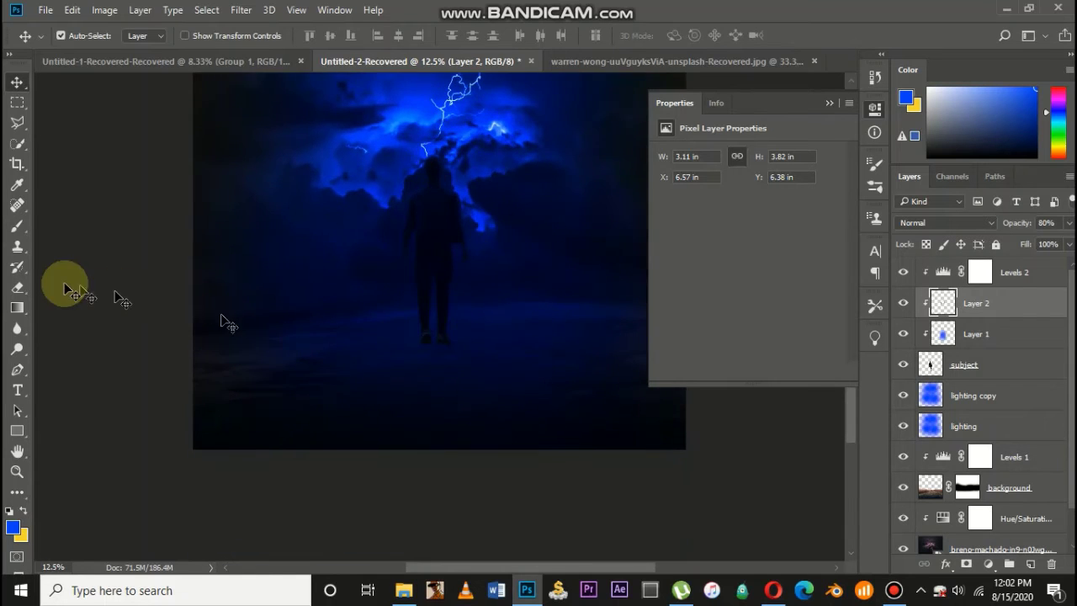
{"action": "scroll", "coordinate": [425, 297], "scroll_direction": "up", "scroll_amount": 3}
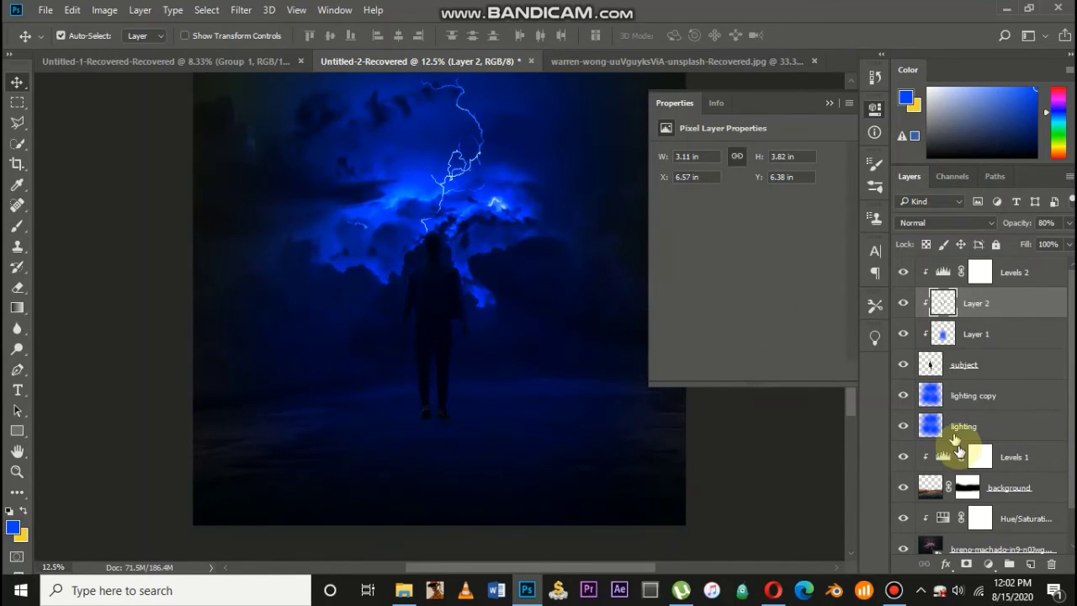
Step: Add the blue 12 pt Myriad Pro text "the spark of break-through" below the subject, on a layer above the subject's Levels adjustment
{"action": "left_click", "coordinate": [1027, 274]}
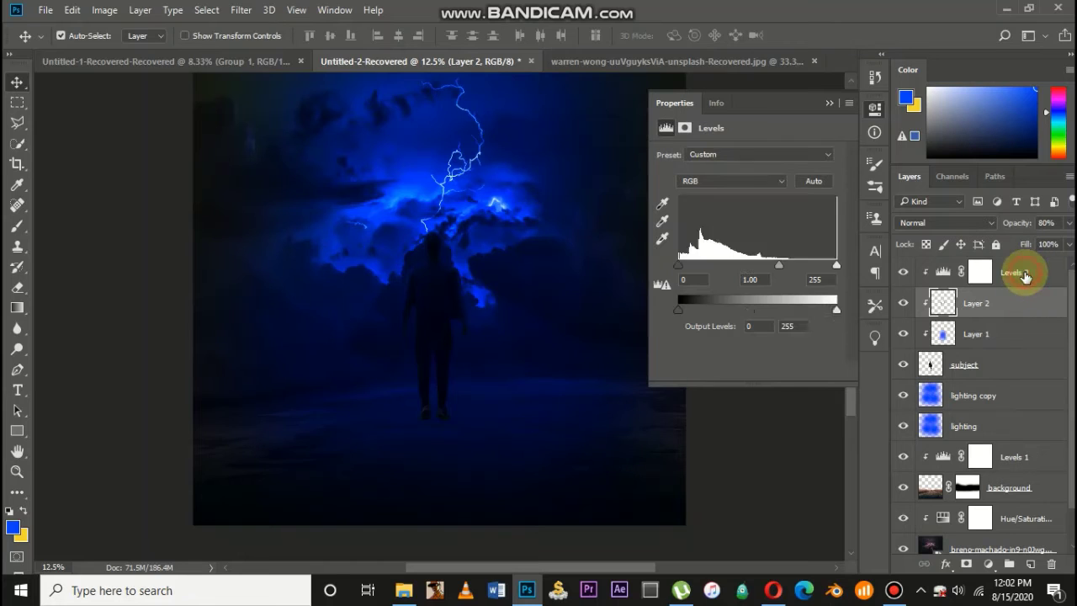
{"action": "scroll", "coordinate": [962, 428], "scroll_direction": "down", "scroll_amount": 1}
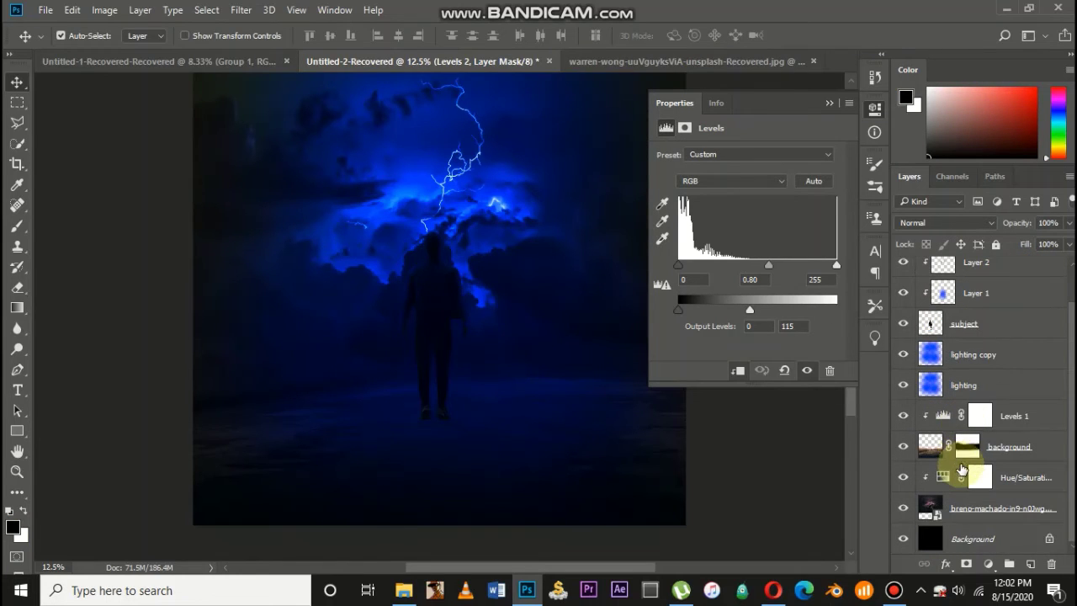
{"action": "scroll", "coordinate": [962, 469], "scroll_direction": "up", "scroll_amount": 1}
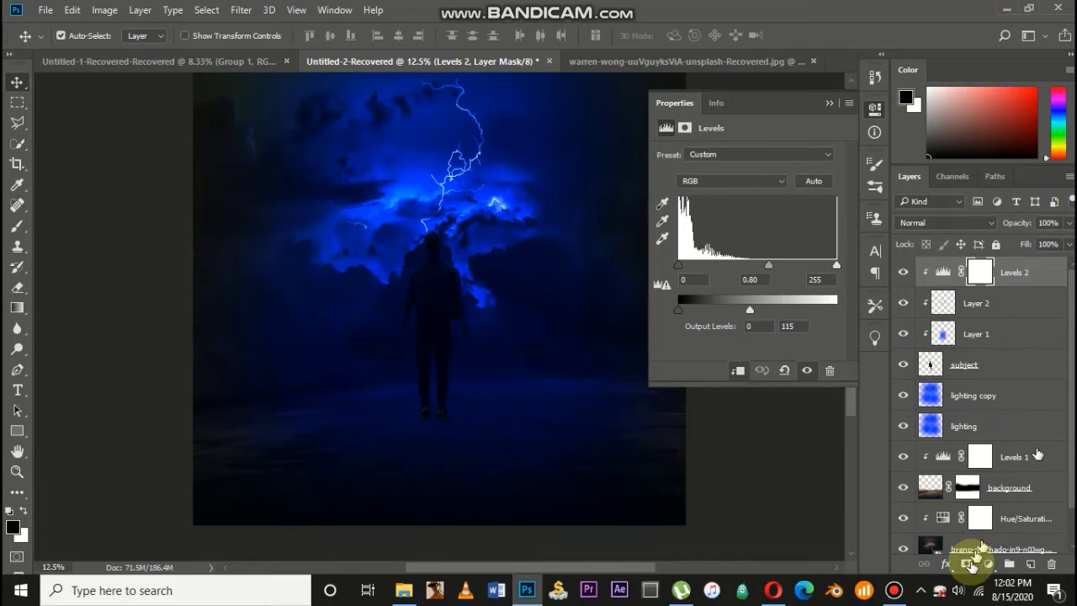
{"action": "left_click", "coordinate": [1031, 564]}
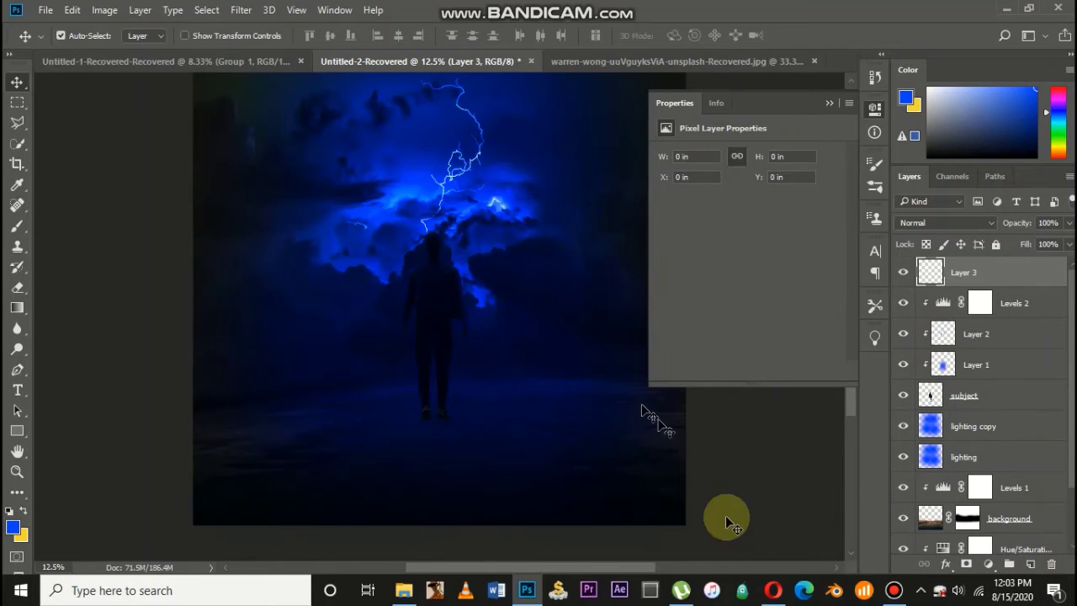
{"action": "key", "text": "ctrl+z"}
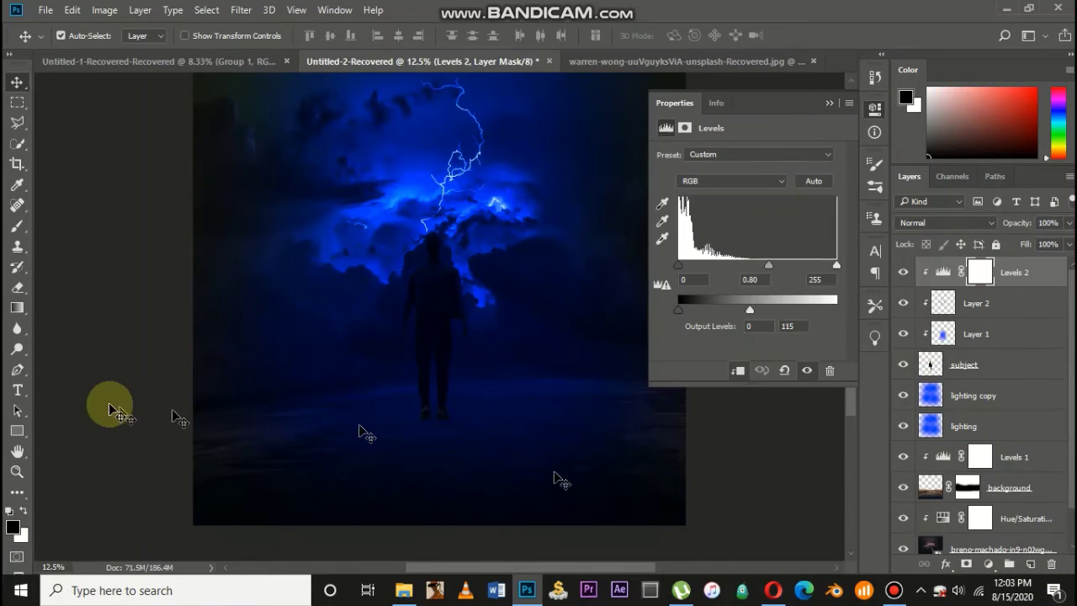
{"action": "left_click", "coordinate": [16, 390]}
{"action": "left_click", "coordinate": [275, 489]}
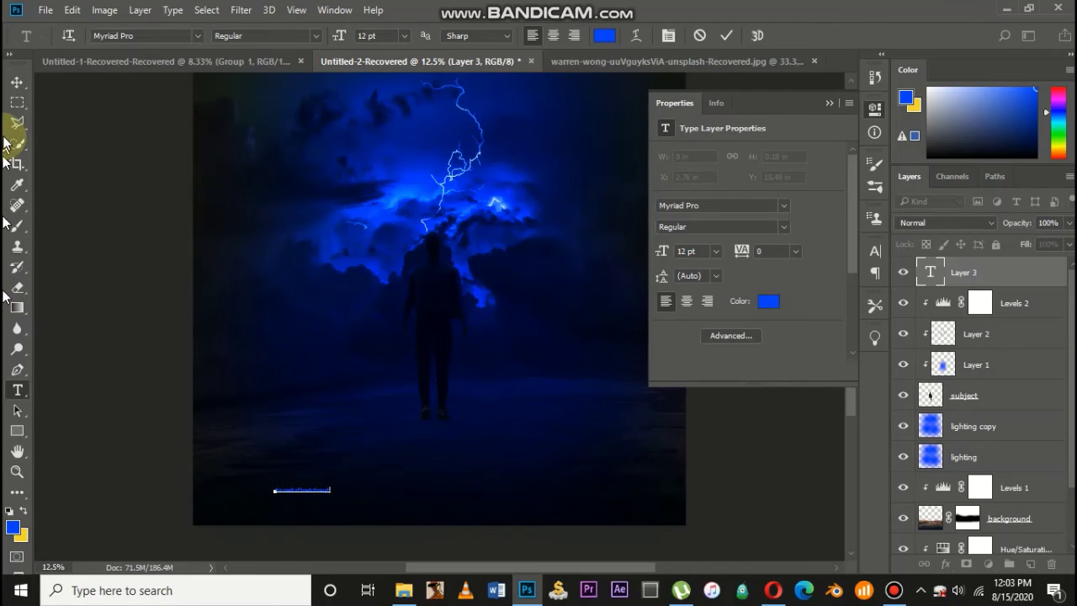
{"action": "left_click", "coordinate": [12, 87]}
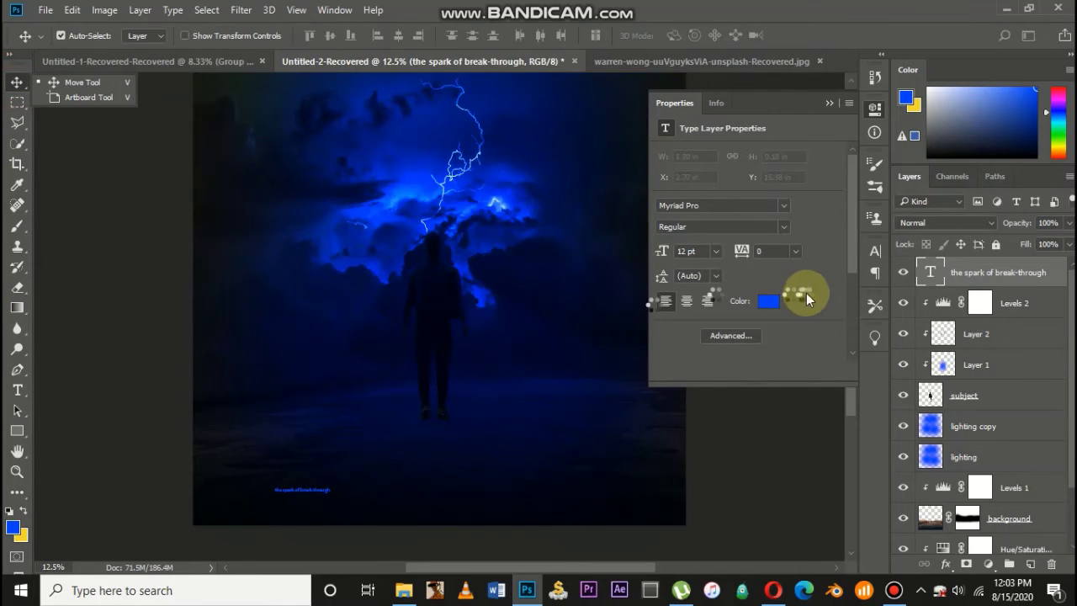
Step: Set the caption text in all caps using the Futura Bk BT Book font
{"action": "left_click", "coordinate": [870, 254]}
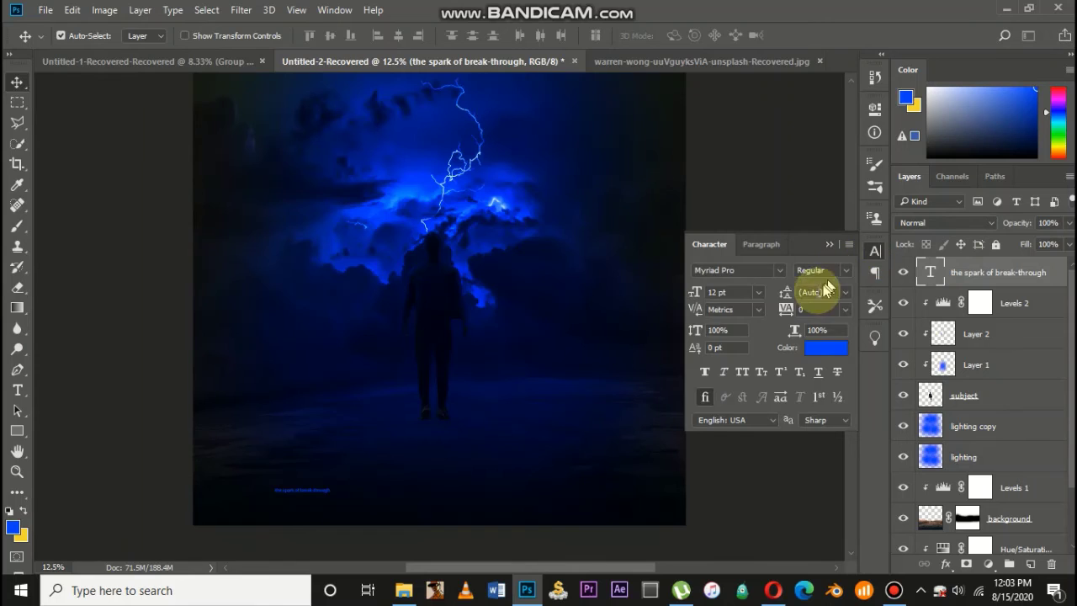
{"action": "left_click", "coordinate": [742, 374]}
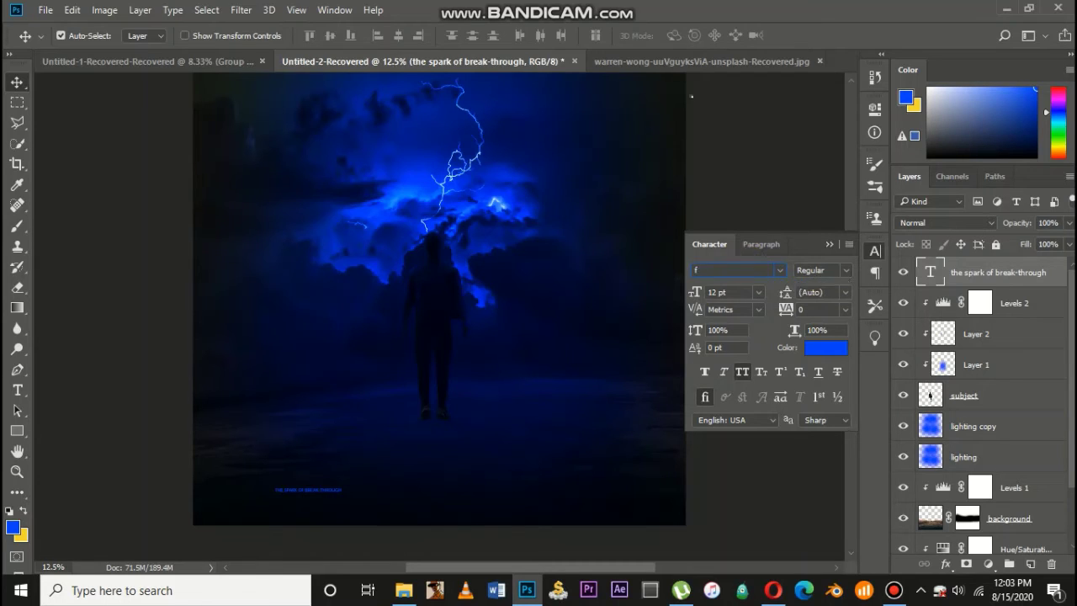
{"action": "left_click", "coordinate": [744, 270]}
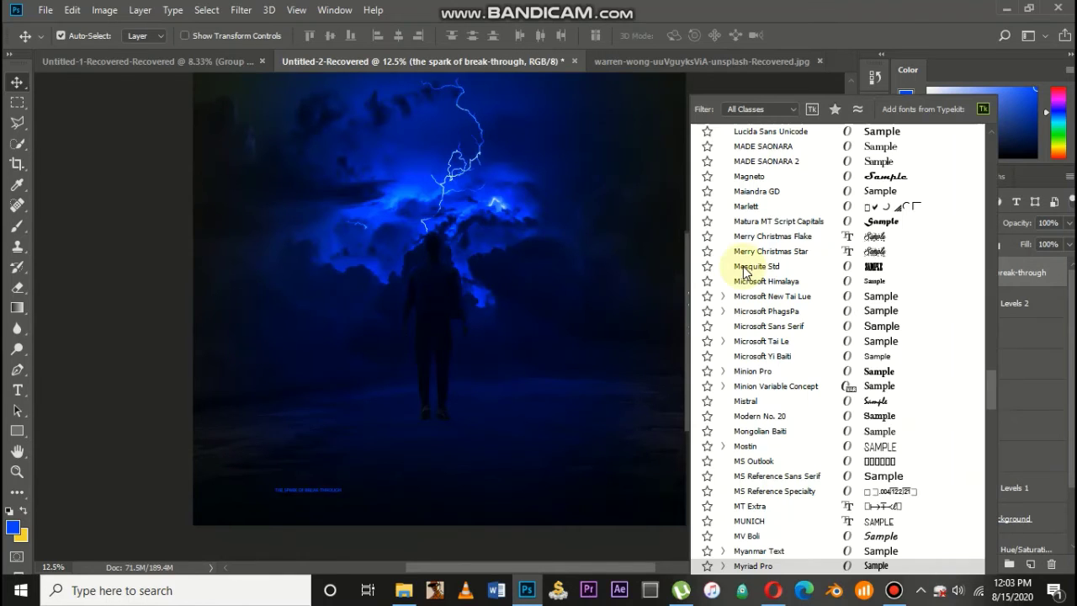
{"action": "type", "text": "futura"}
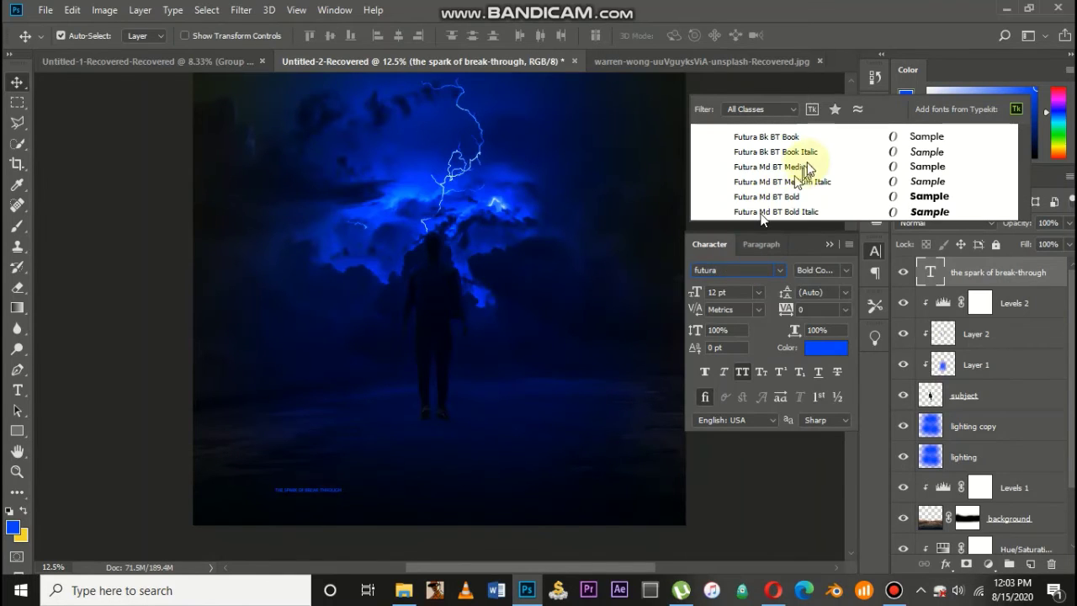
{"action": "left_click", "coordinate": [806, 136]}
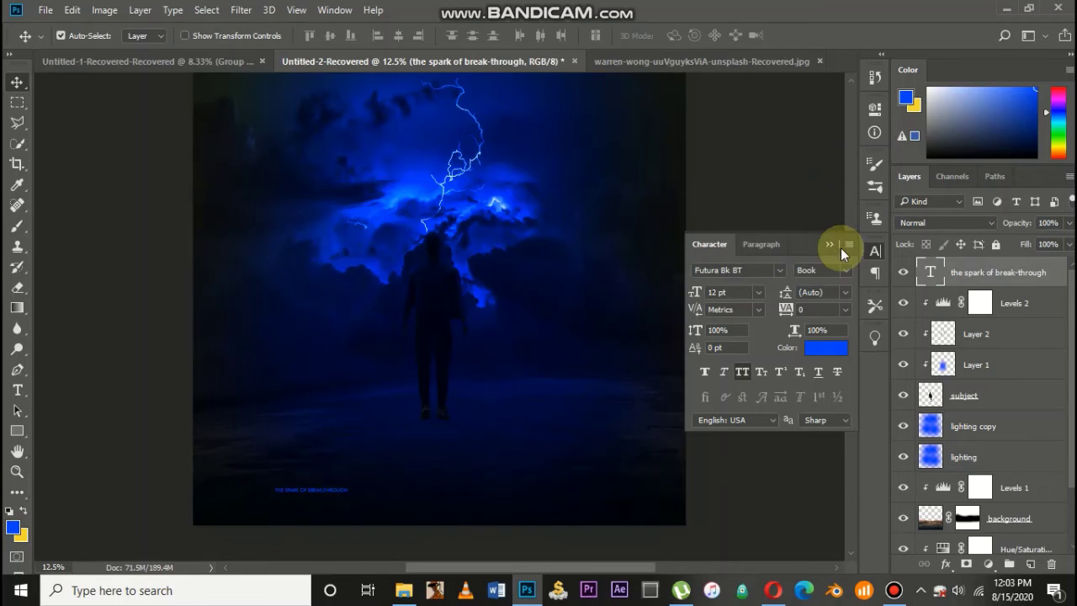
Step: Change the caption's text colour to white and its font size to 18 pt
{"action": "left_click", "coordinate": [819, 348]}
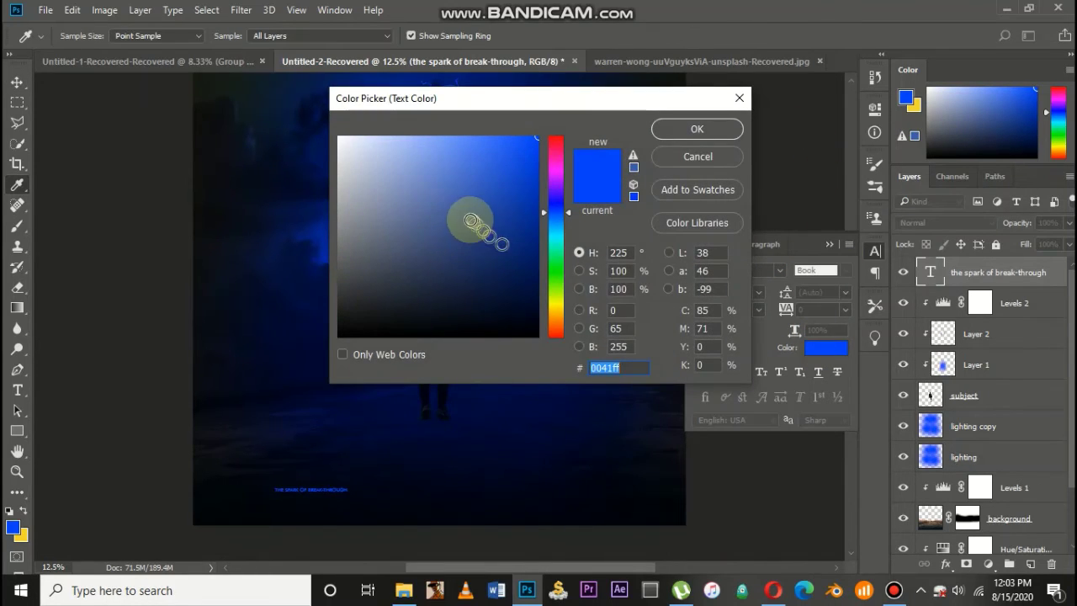
{"action": "left_click_drag", "start_coordinate": [469, 224], "coordinate": [252, 89]}
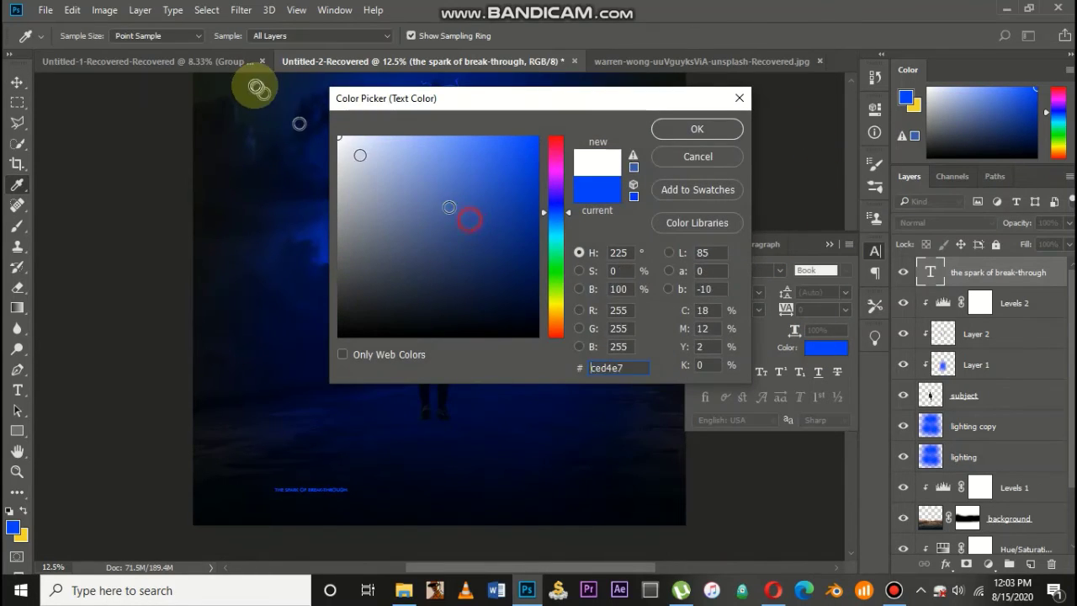
{"action": "left_click", "coordinate": [673, 127]}
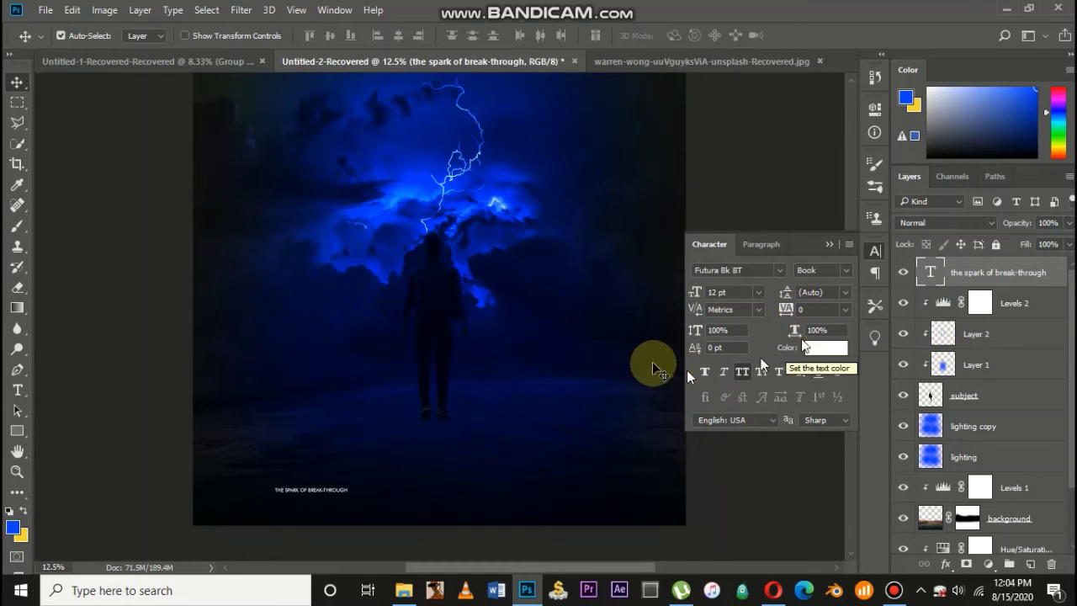
{"action": "left_click", "coordinate": [755, 294]}
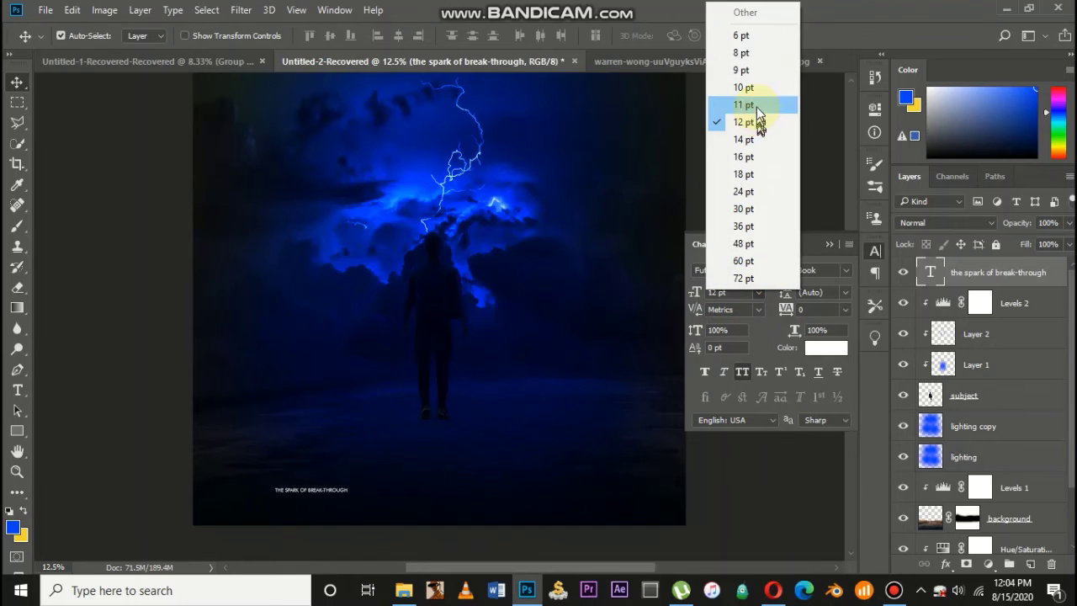
{"action": "left_click", "coordinate": [745, 173]}
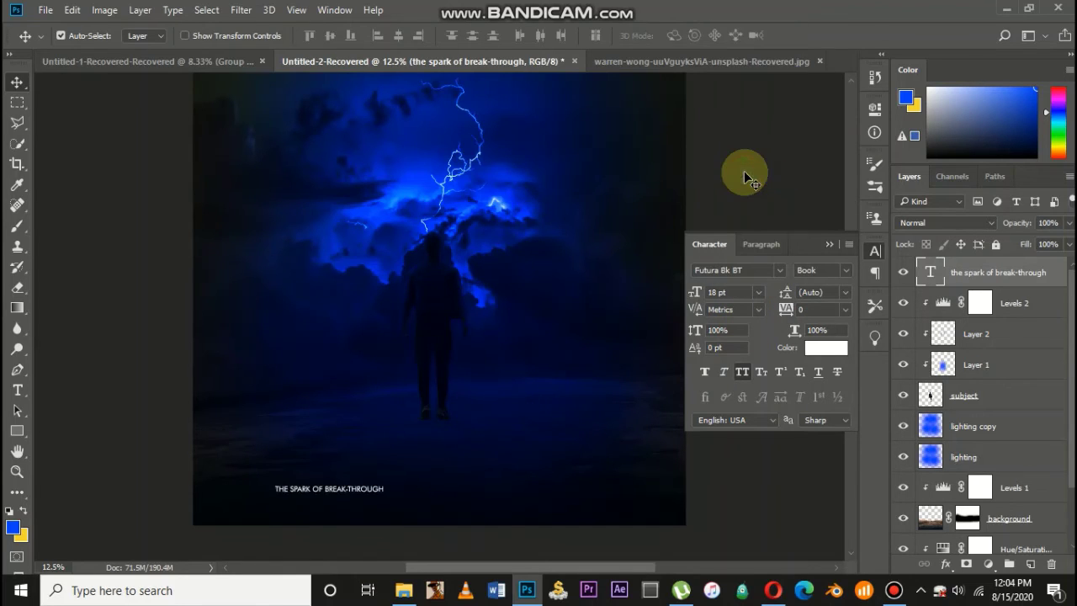
Step: Center-align the caption's paragraph and center the text layer horizontally on the whole canvas
{"action": "left_click", "coordinate": [766, 245]}
{"action": "left_click", "coordinate": [727, 273]}
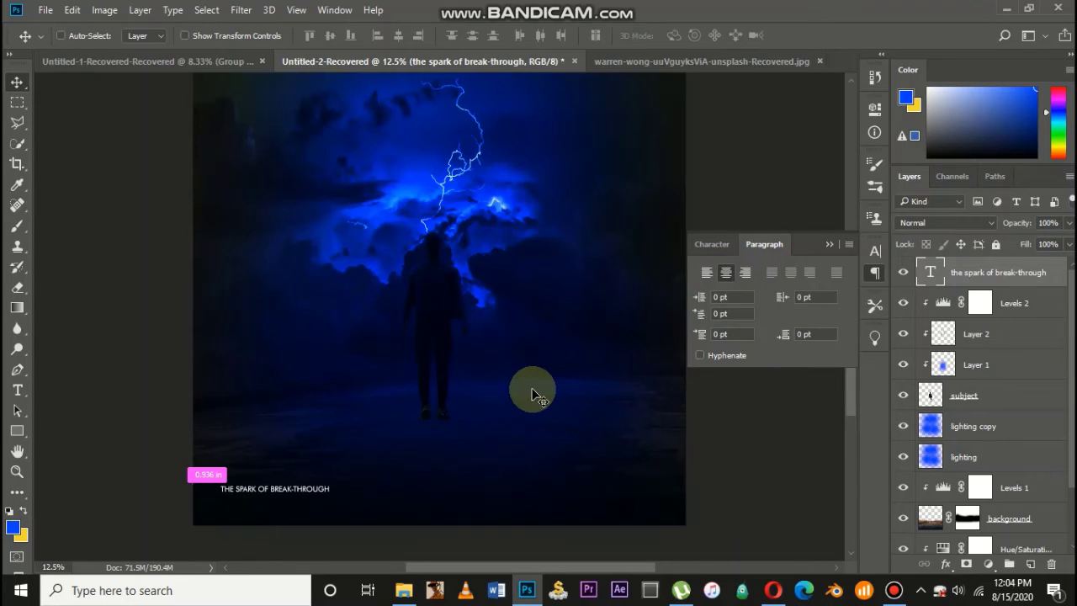
{"action": "mouse_move", "coordinate": [532, 394]}
{"action": "left_mouse_down"}
{"action": "mouse_move", "coordinate": [524, 385]}
{"action": "mouse_move", "coordinate": [534, 396]}
{"action": "left_mouse_up"}
{"action": "key", "text": "ctrl+a"}
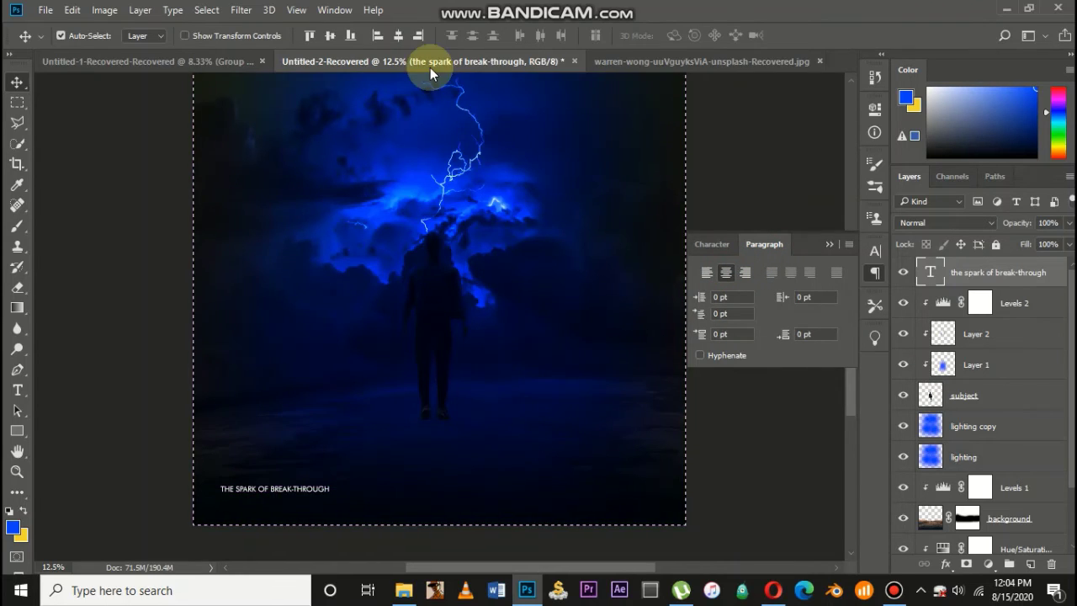
{"action": "left_click", "coordinate": [397, 36]}
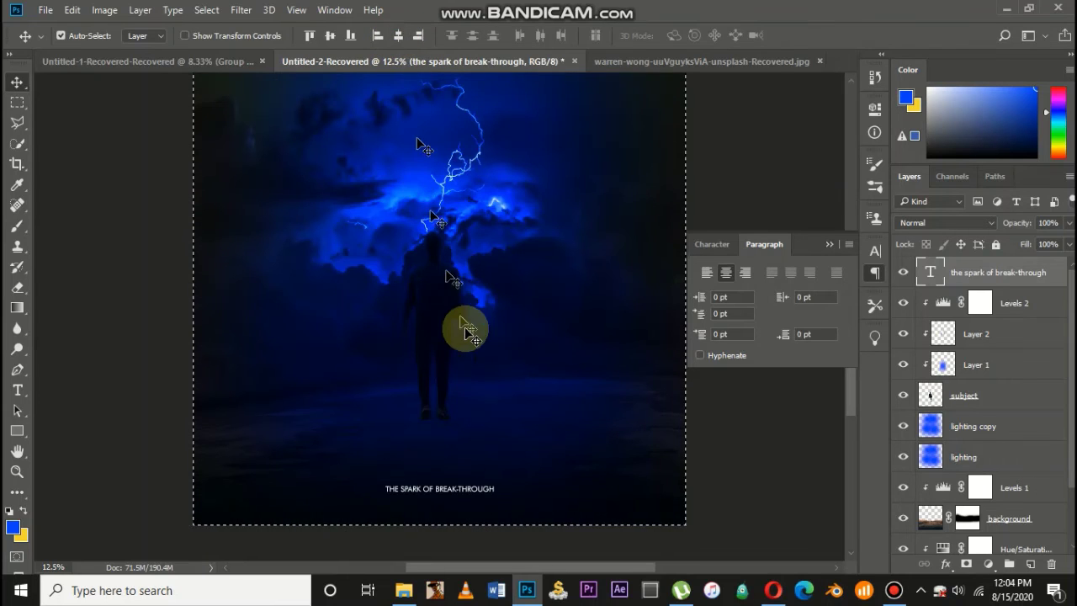
Step: Widen the caption's letter tracking to 1360 and clear the canvas selection
{"action": "left_click", "coordinate": [712, 244]}
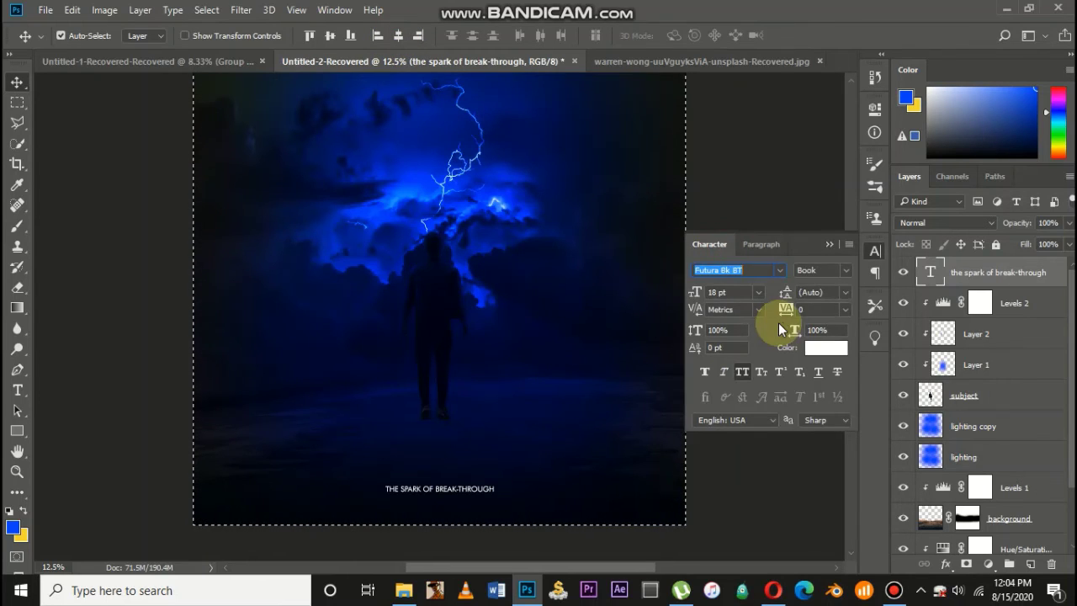
{"action": "mouse_move", "coordinate": [786, 309]}
{"action": "left_mouse_down"}
{"action": "mouse_move", "coordinate": [829, 308]}
{"action": "mouse_move", "coordinate": [789, 311]}
{"action": "left_mouse_up"}
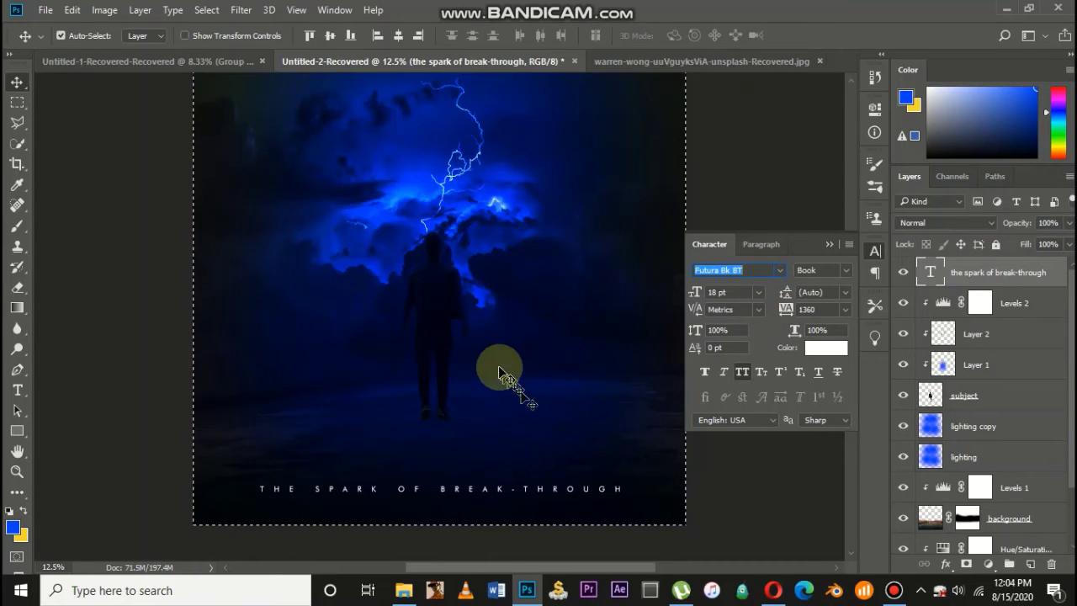
{"action": "key", "text": "ctrl+d"}
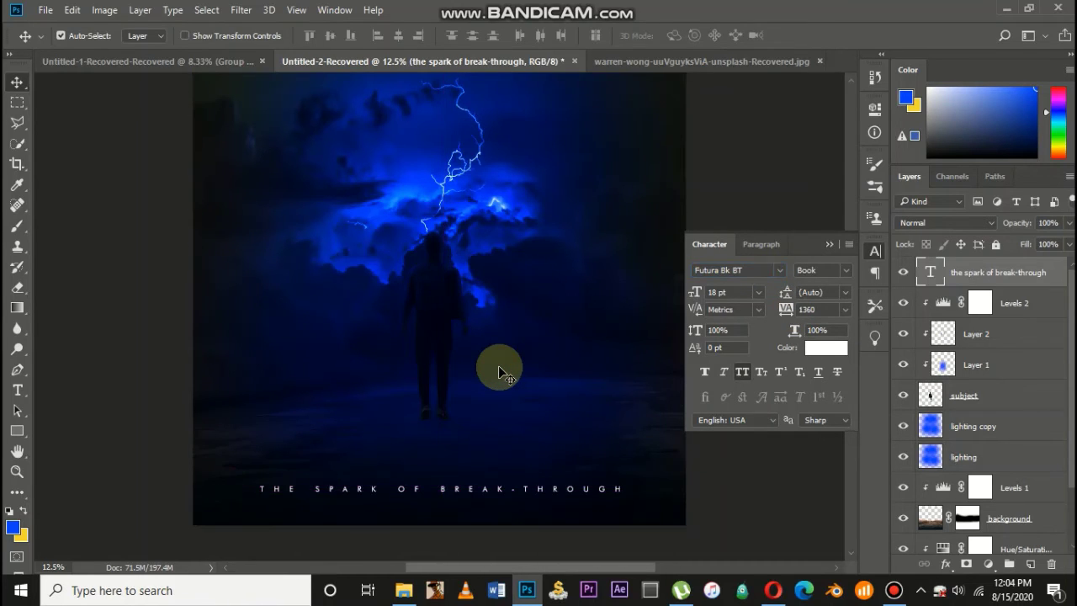
Step: Nudge the caption slightly down toward the lower edge of the canvas
{"action": "key", "text": "shift+Down"}
{"action": "key", "text": "shift+Down"}
{"action": "key", "text": "shift+Down"}
{"action": "key", "text": "shift+Down"}
{"action": "key", "text": "shift+Down"}
{"action": "key", "text": "shift+Down"}
{"action": "key", "text": "shift+Down"}
{"action": "key", "text": "shift+Down"}
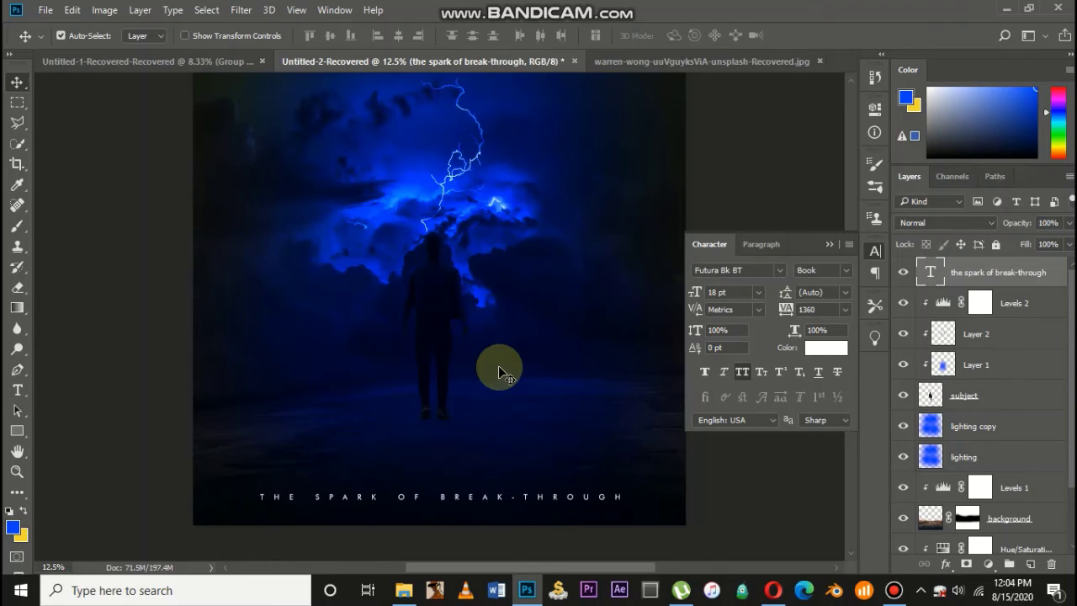
Step: Add a Brightness/Contrast adjustment above the caption layer with brightness 6 and contrast 56
{"action": "key", "text": "ctrl+minus"}
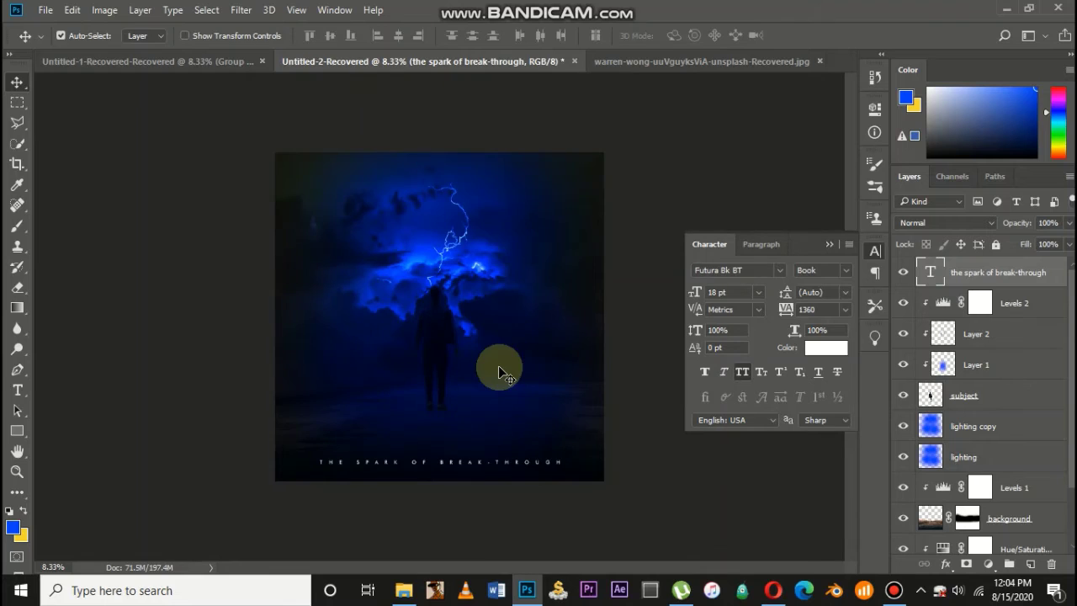
{"action": "key", "text": "ctrl+plus"}
{"action": "scroll", "coordinate": [499, 373], "scroll_direction": "down", "scroll_amount": 1}
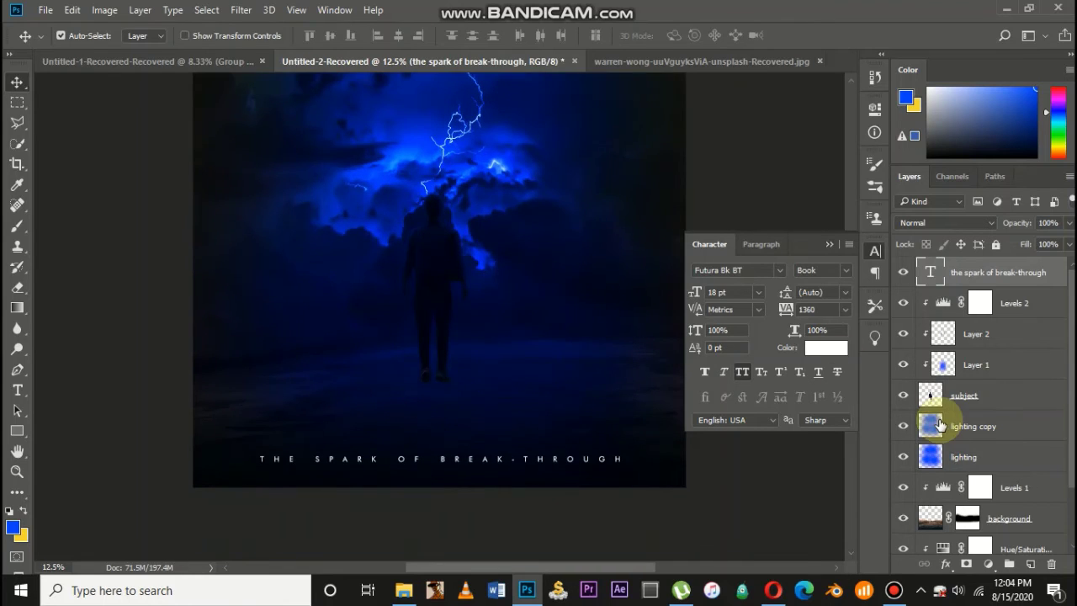
{"action": "key", "text": "ctrl+minus"}
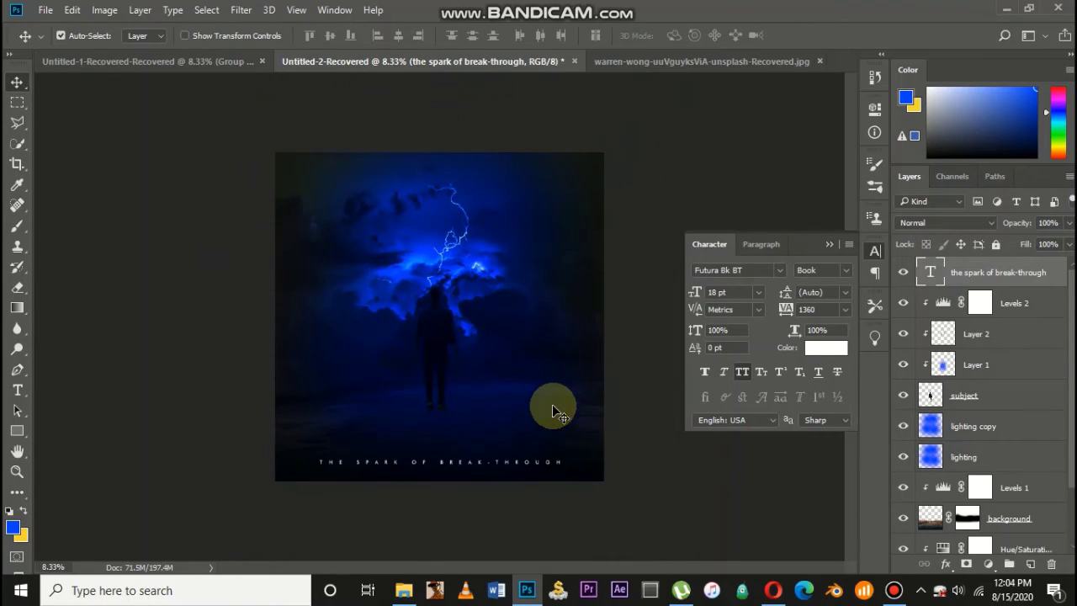
{"action": "scroll", "coordinate": [1060, 471], "scroll_direction": "down", "scroll_amount": 3}
{"action": "scroll", "coordinate": [917, 343], "scroll_direction": "up", "scroll_amount": 3}
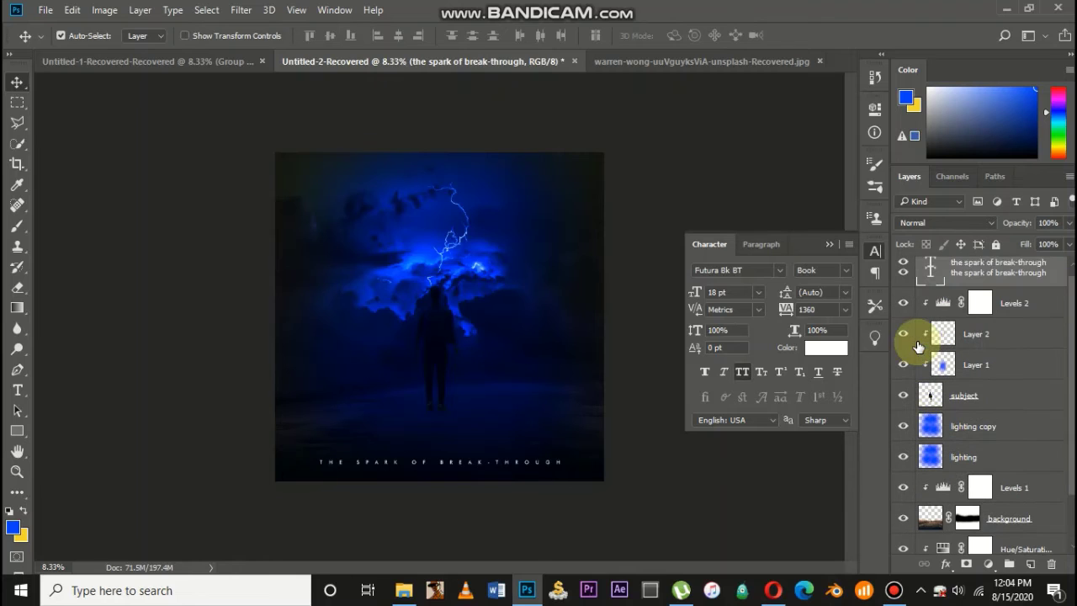
{"action": "left_click", "coordinate": [990, 565]}
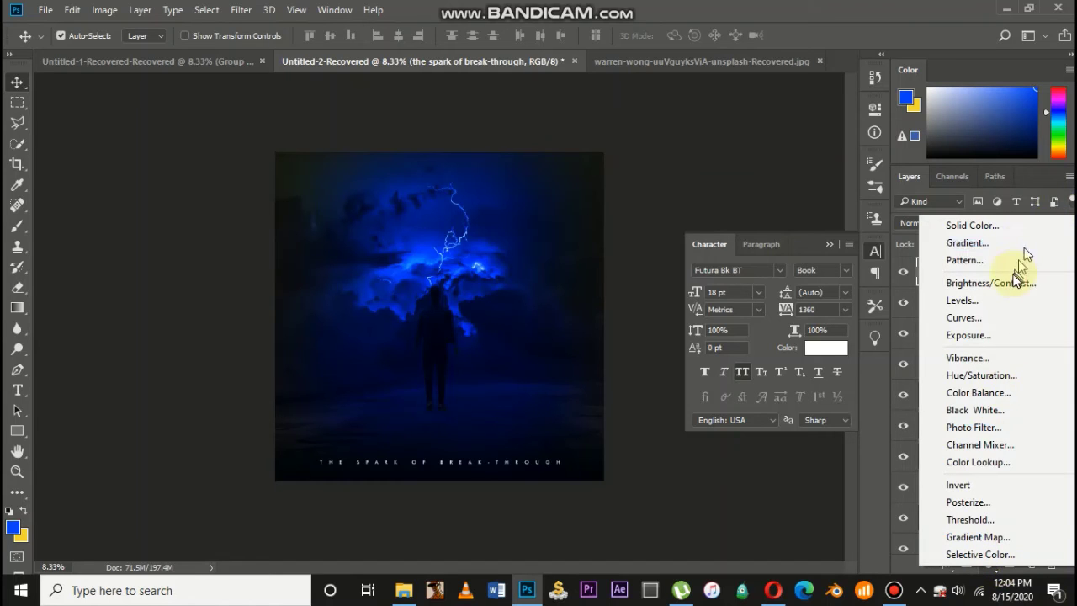
{"action": "left_click", "coordinate": [1012, 283]}
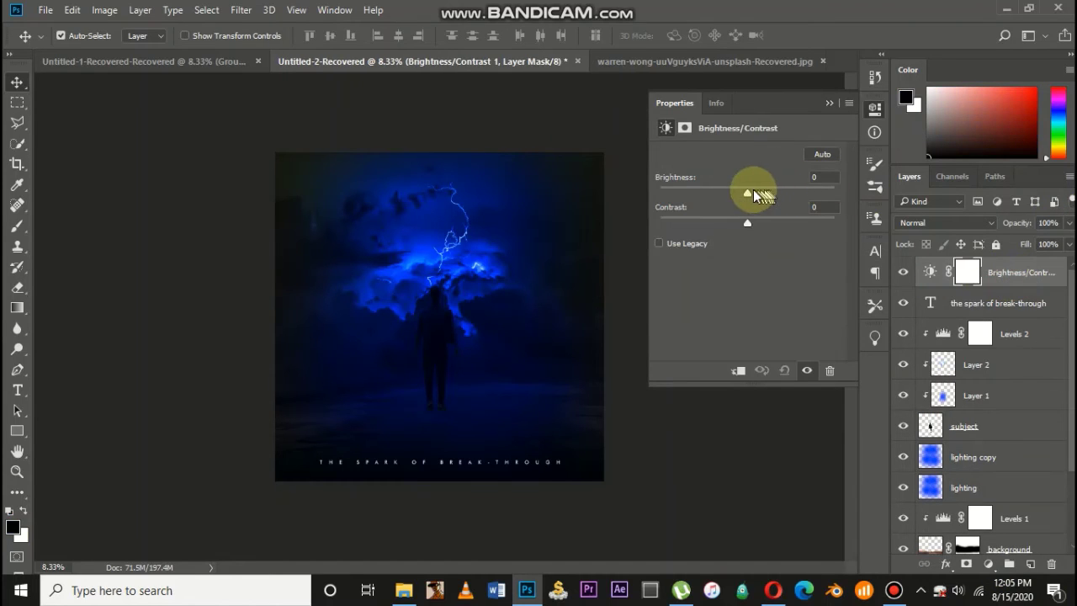
{"action": "left_click_drag", "start_coordinate": [751, 198], "coordinate": [791, 224]}
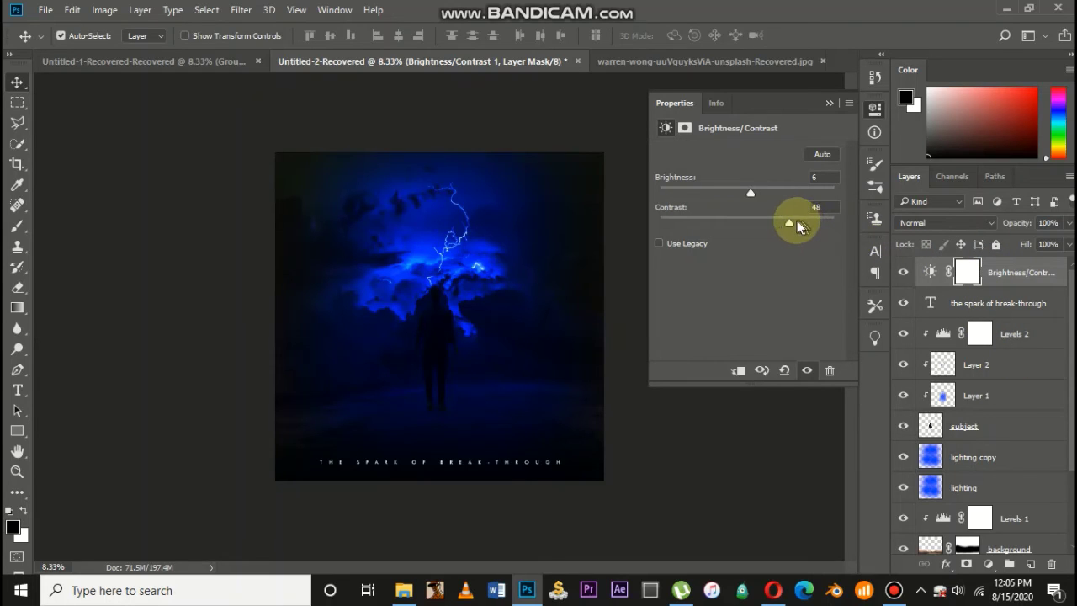
{"action": "left_click_drag", "start_coordinate": [797, 220], "coordinate": [804, 221]}
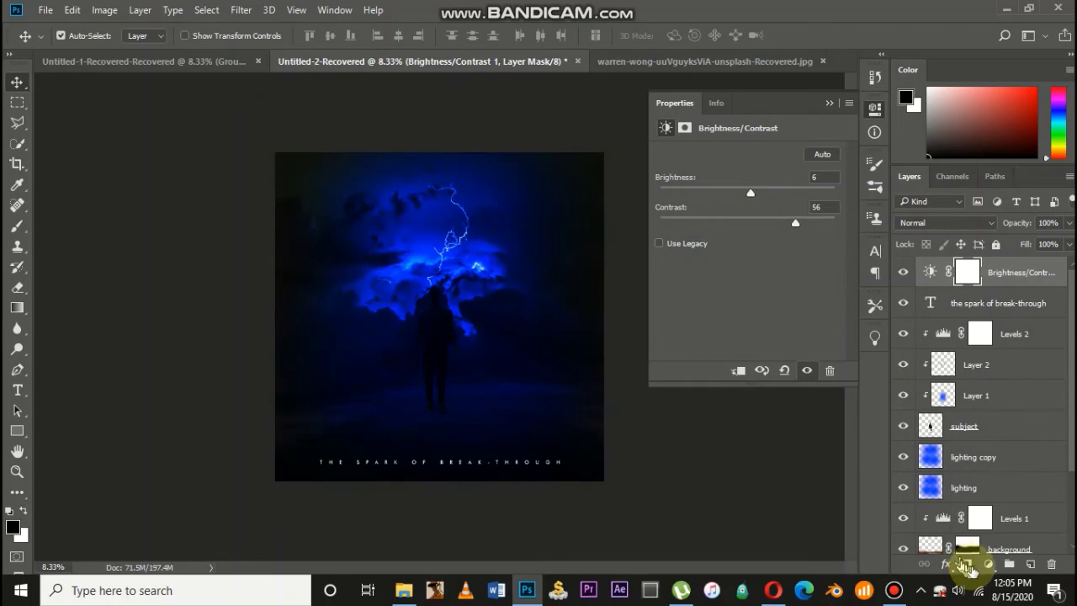
Step: Add a Vibrance adjustment above the Brightness/Contrast layer with vibrance +74 and saturation +43, previewing the image without it
{"action": "left_click", "coordinate": [988, 563]}
{"action": "left_click", "coordinate": [983, 363]}
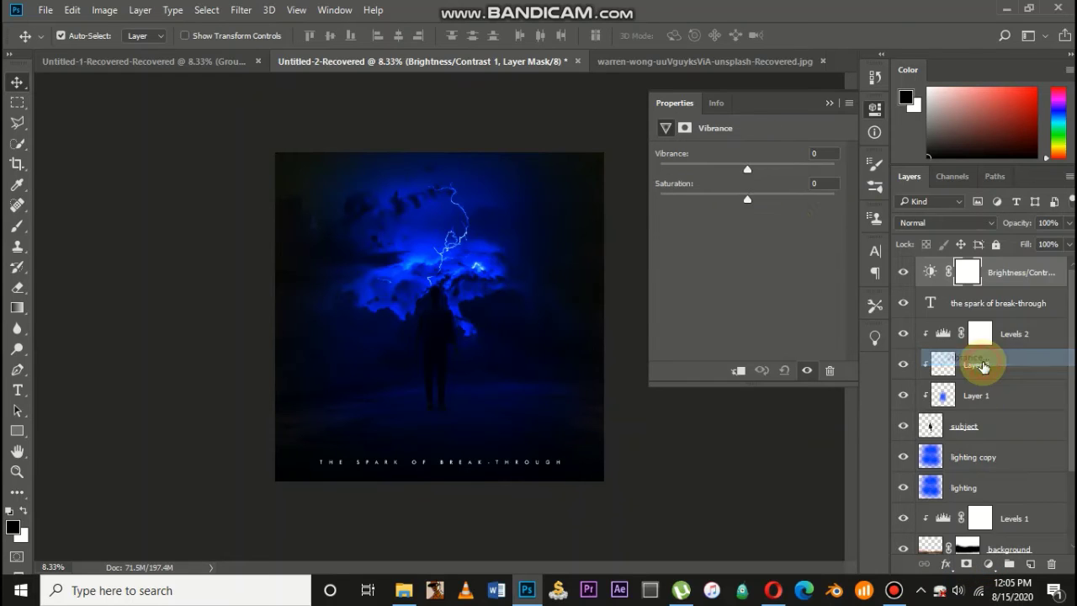
{"action": "left_click_drag", "start_coordinate": [748, 171], "coordinate": [813, 169]}
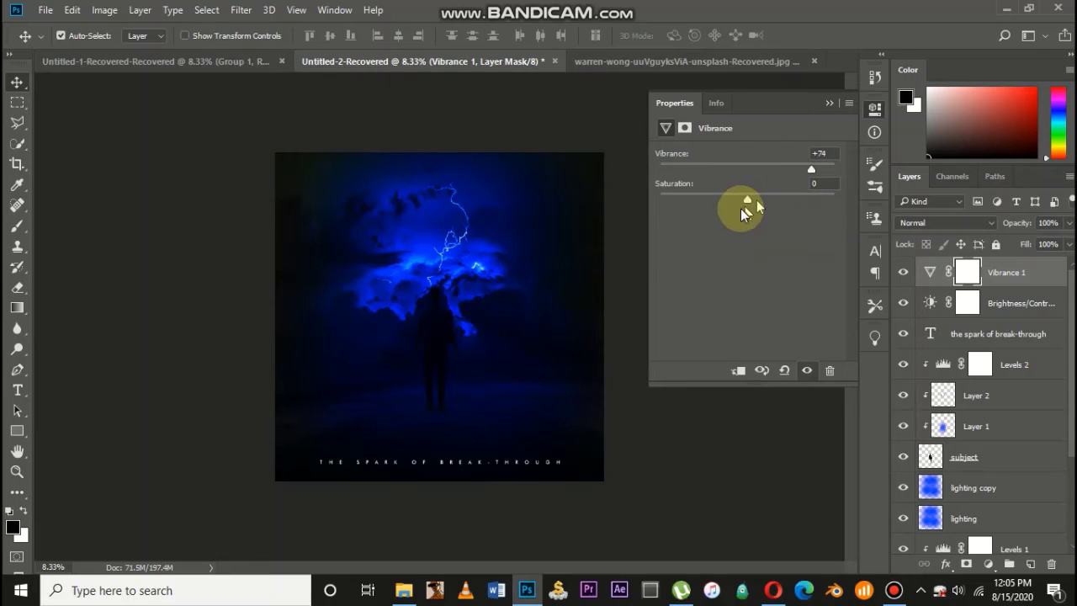
{"action": "left_click_drag", "start_coordinate": [746, 198], "coordinate": [758, 200]}
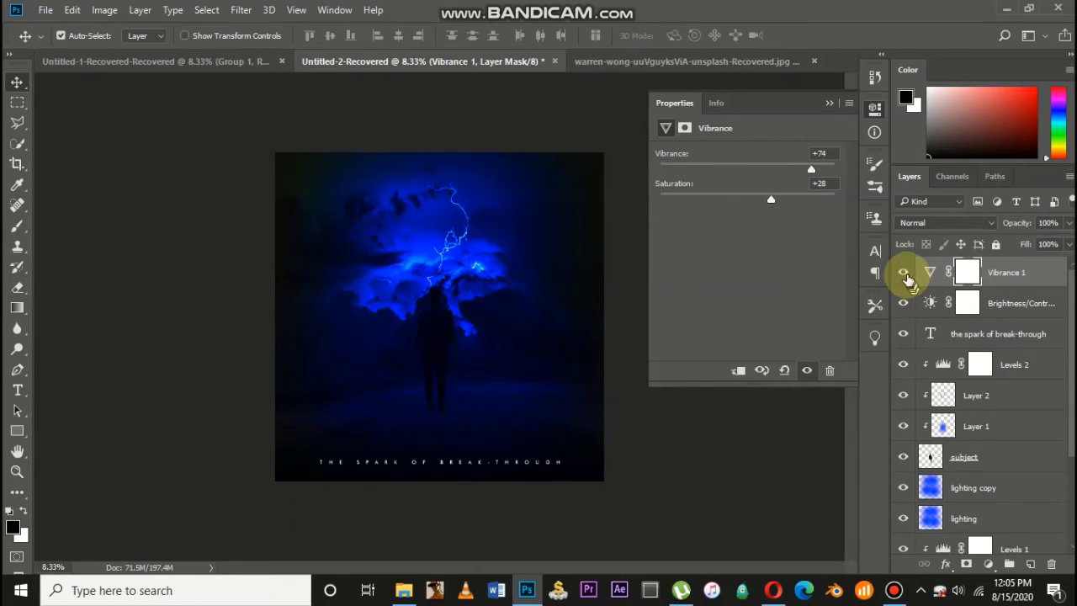
{"action": "left_click", "coordinate": [904, 272]}
{"action": "left_click", "coordinate": [905, 274]}
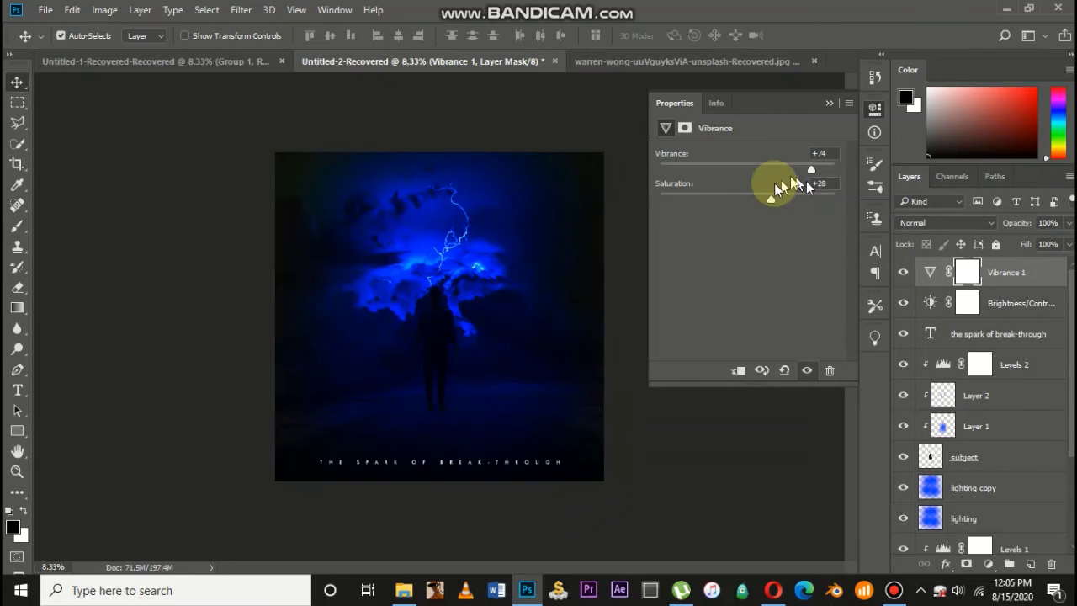
{"action": "left_click_drag", "start_coordinate": [771, 199], "coordinate": [785, 200]}
{"action": "key", "text": "ctrl+plus"}
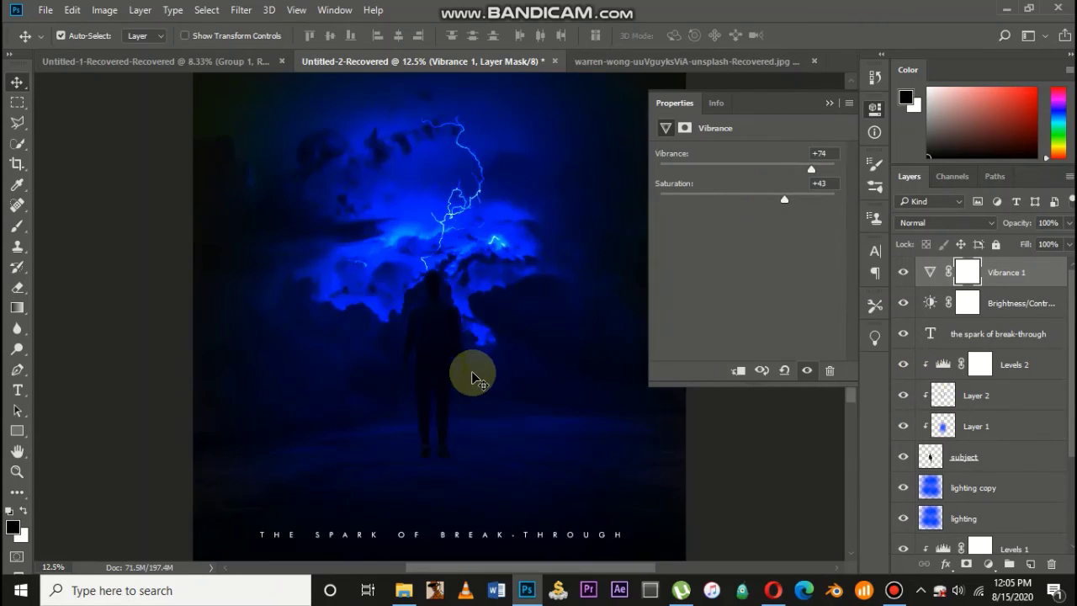
{"action": "scroll", "coordinate": [473, 378], "scroll_direction": "down", "scroll_amount": 3}
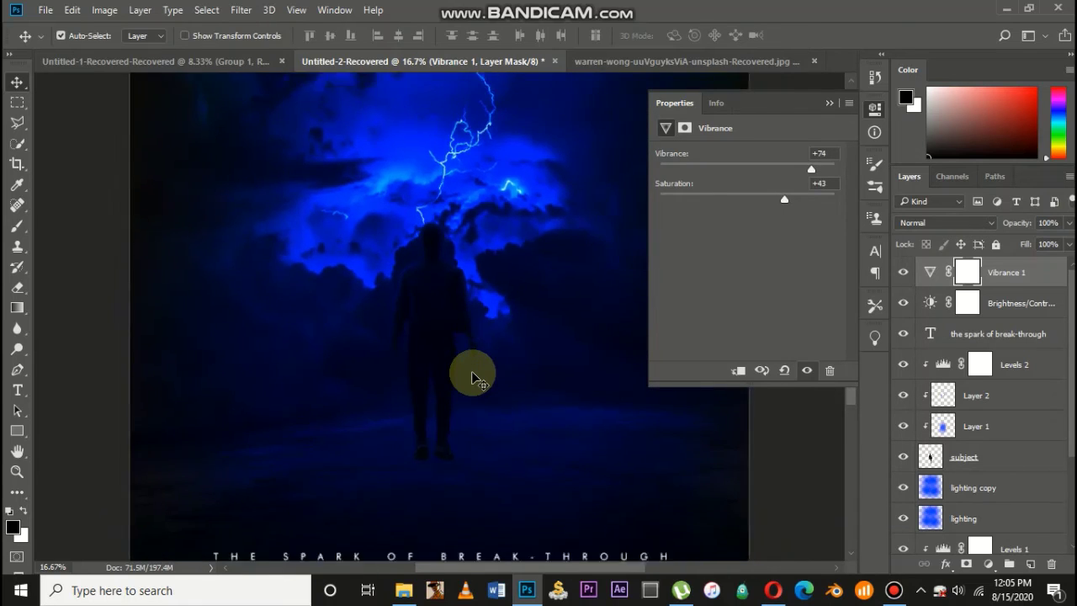
{"action": "key", "text": "ctrl+minus"}
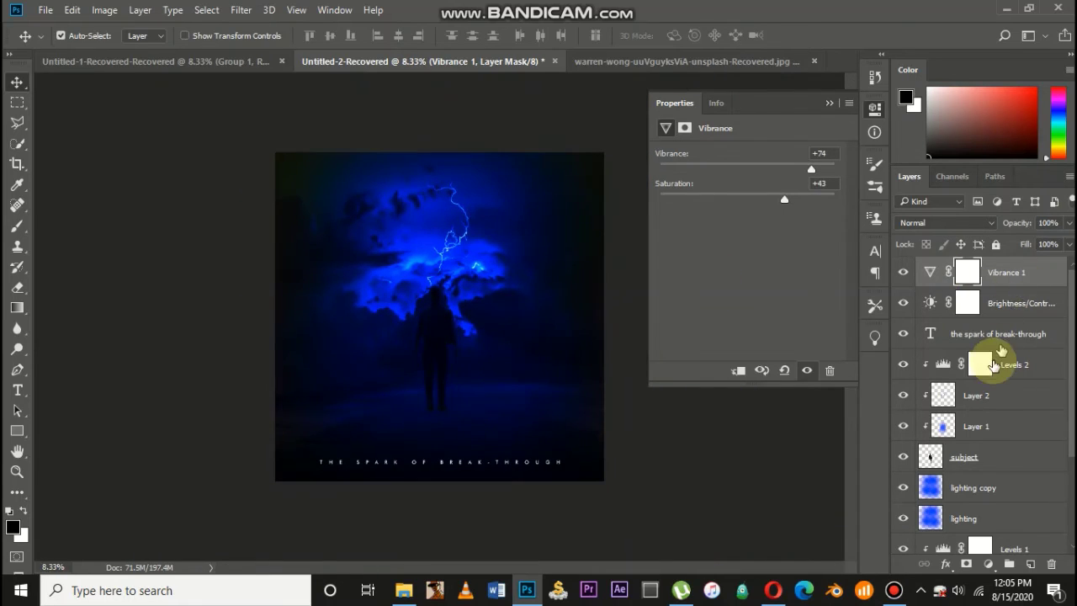
{"action": "scroll", "coordinate": [993, 363], "scroll_direction": "down", "scroll_amount": 3}
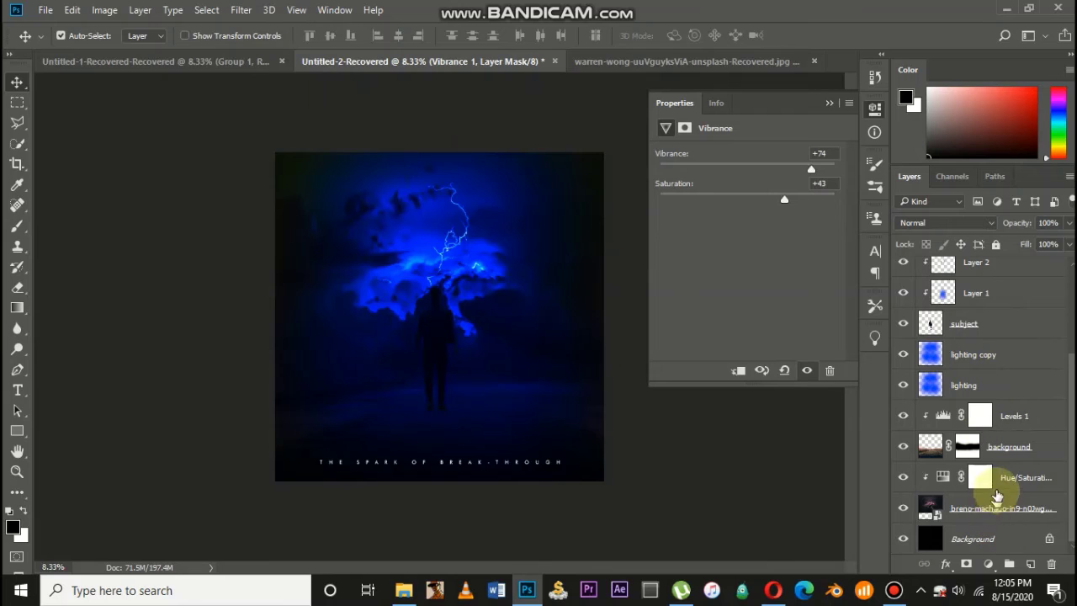
{"action": "scroll", "coordinate": [1000, 484], "scroll_direction": "up", "scroll_amount": 3}
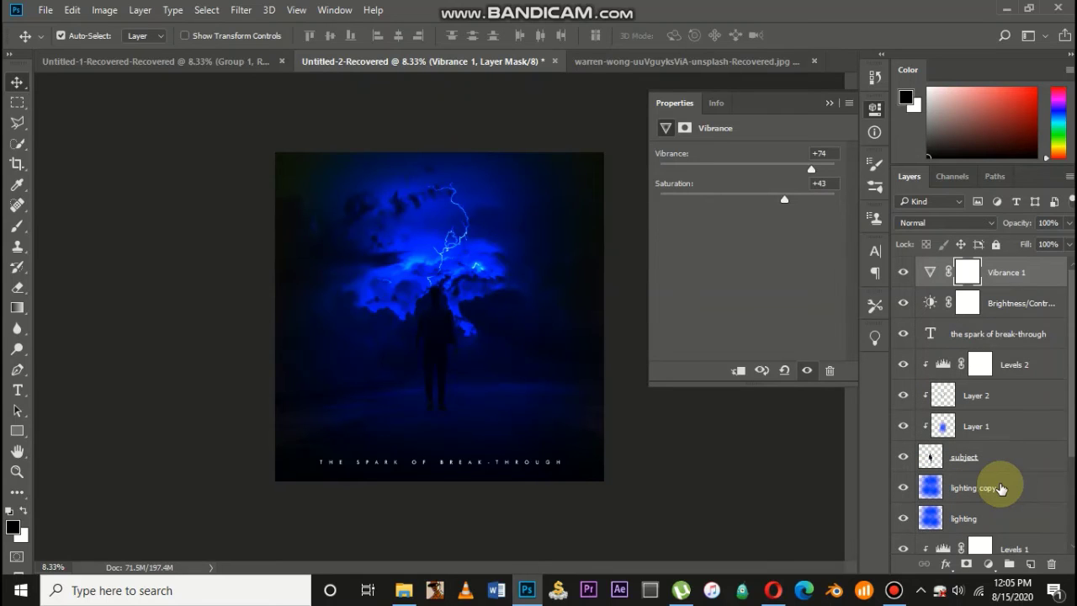
{"action": "scroll", "coordinate": [1001, 488], "scroll_direction": "down", "scroll_amount": 3}
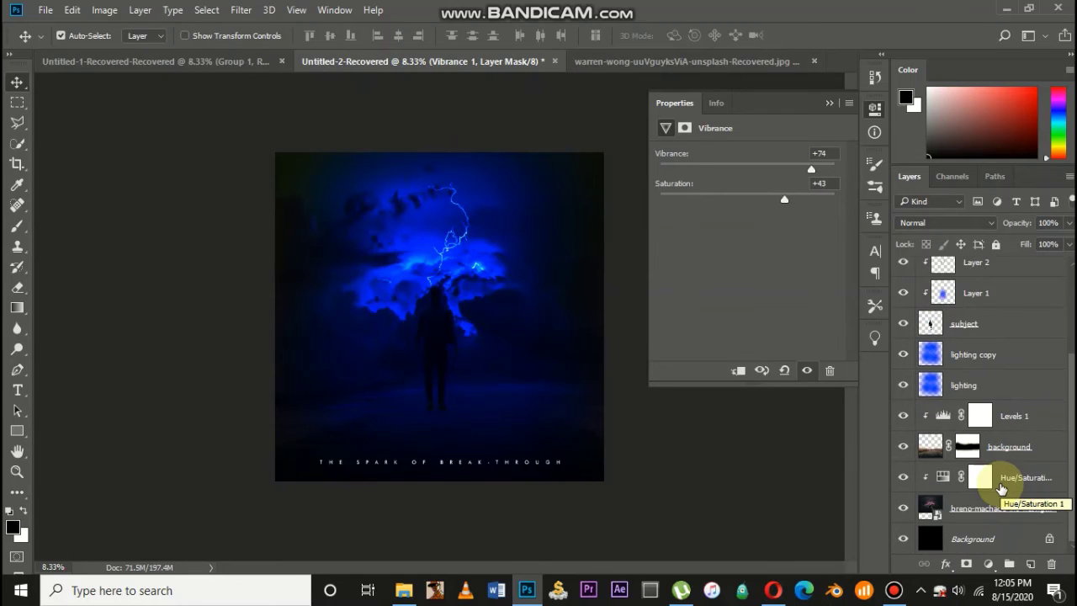
Step: Group all the layers above the Background layer and duplicate the group
{"action": "left_click", "coordinate": [994, 507], "text": "shift"}
{"action": "key", "text": "ctrl+g"}
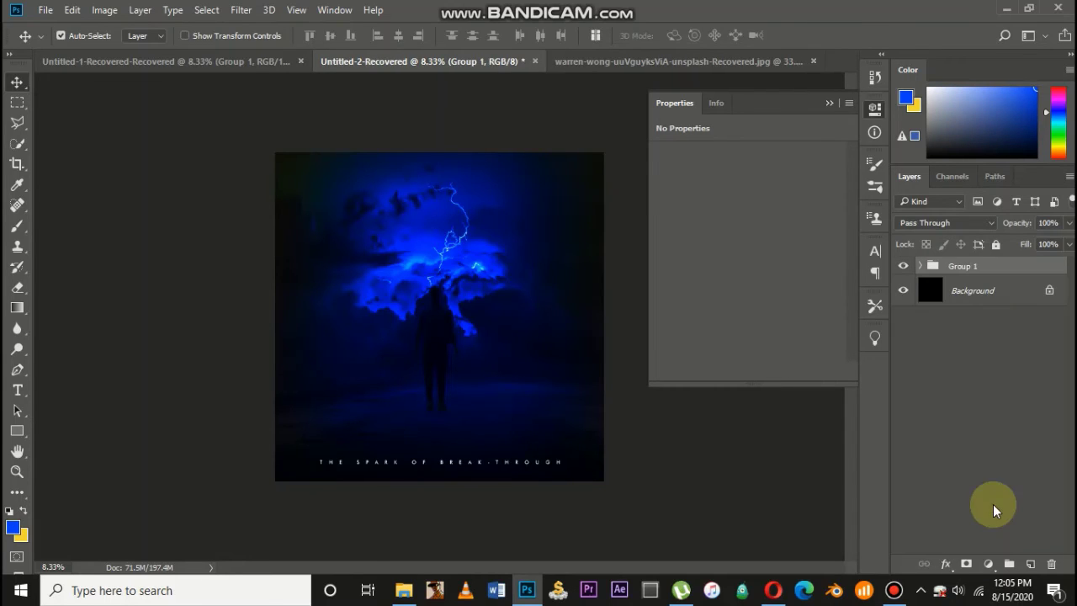
{"action": "key", "text": "ctrl+j"}
Step: Merge the duplicated group into a single pixel layer and hide the original Group 1
{"action": "right_click", "coordinate": [967, 268]}
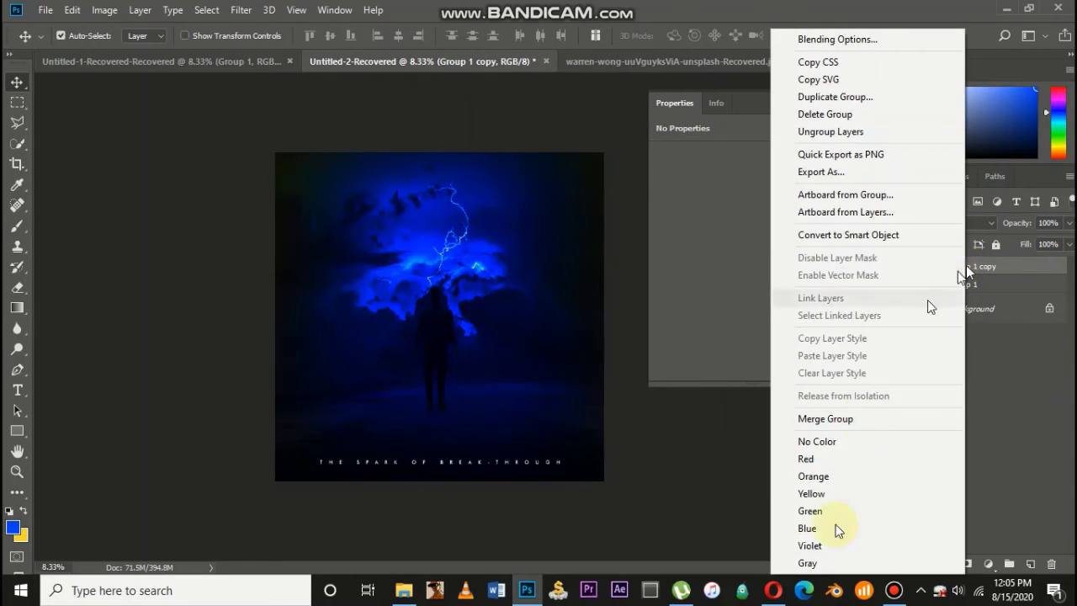
{"action": "left_click", "coordinate": [860, 418]}
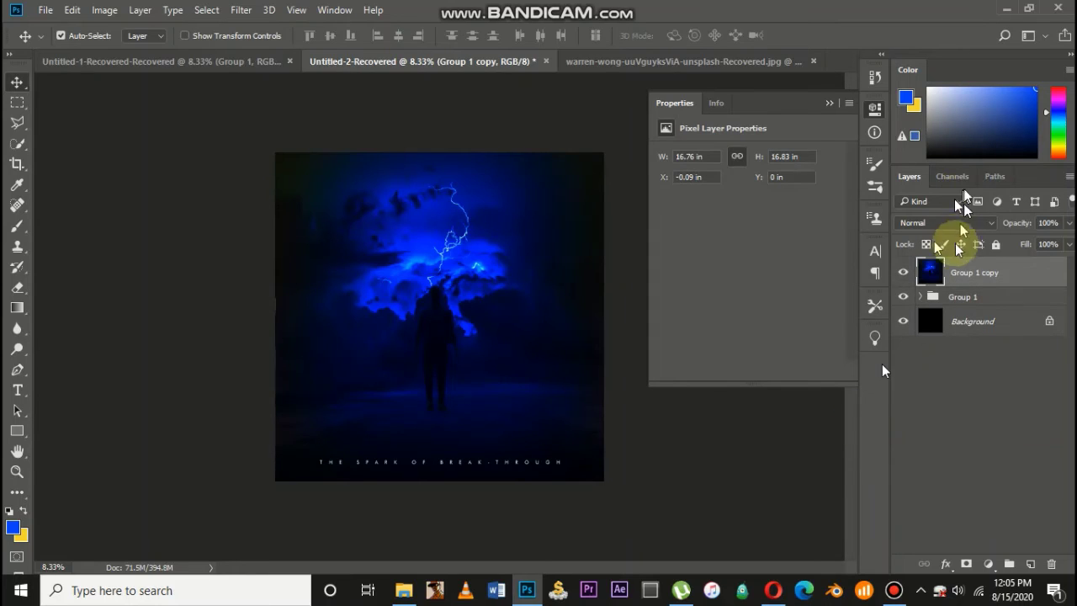
{"action": "left_click", "coordinate": [902, 300]}
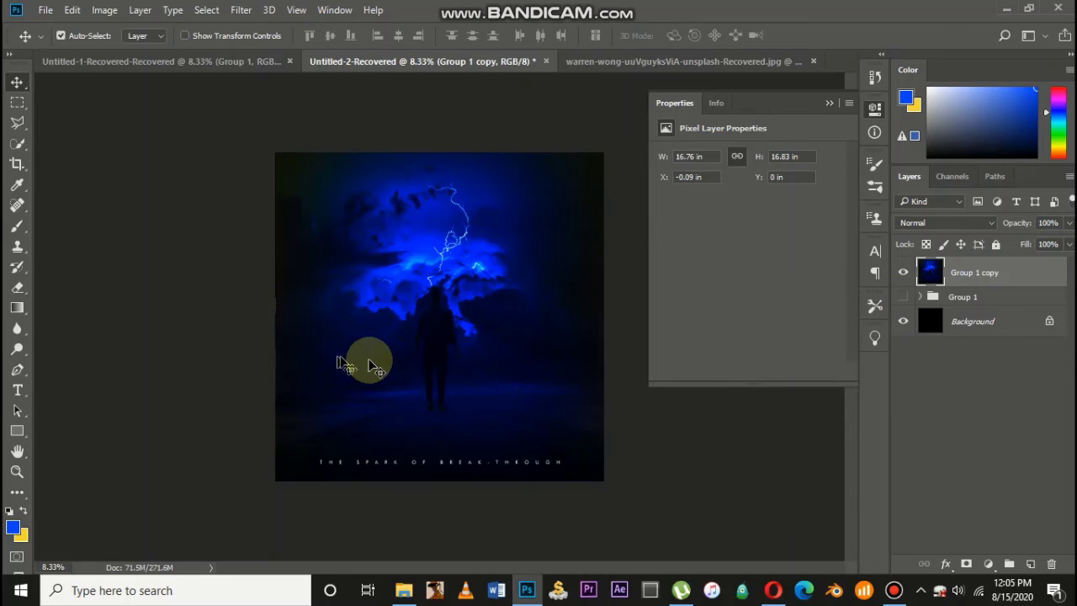
Step: Open the merged layer in the Camera Raw Filter and set clarity to +51 and vibrance to +29
{"action": "key", "text": "ctrl+plus"}
{"action": "scroll", "coordinate": [368, 358], "scroll_direction": "down", "scroll_amount": 2}
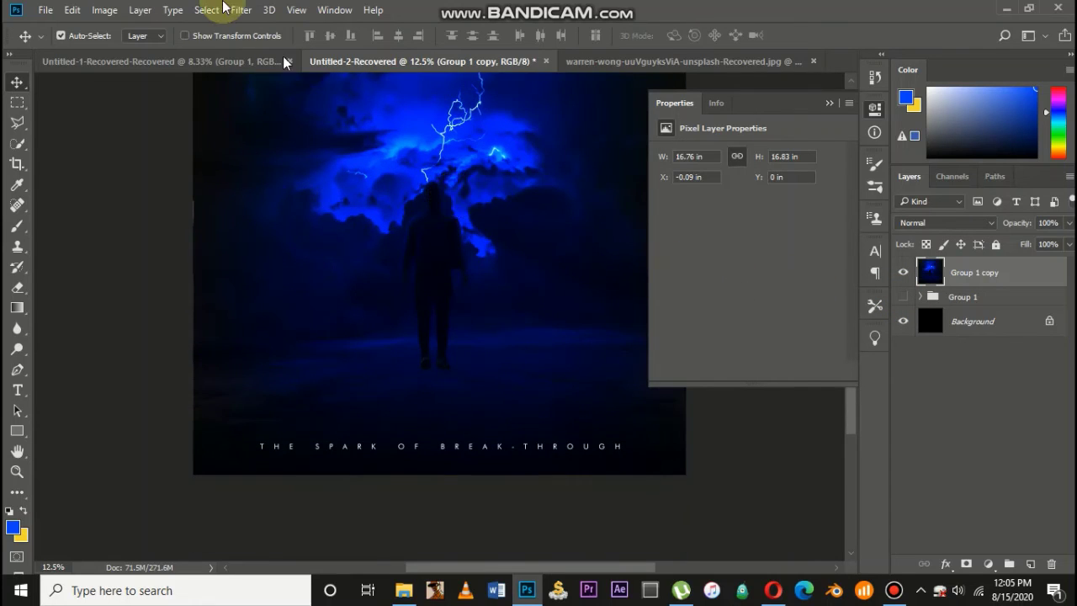
{"action": "left_click", "coordinate": [240, 9]}
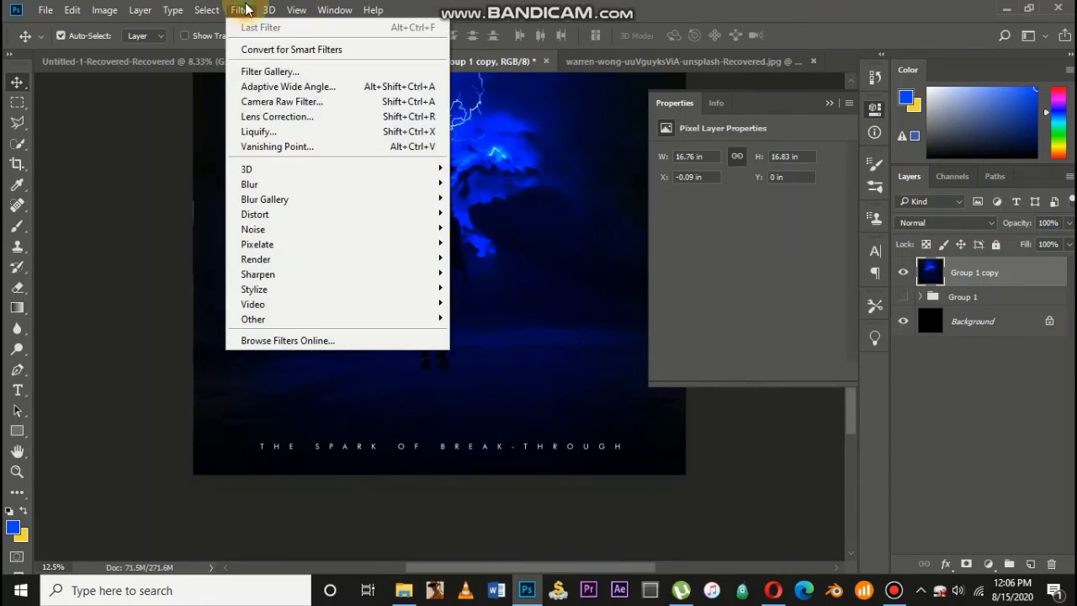
{"action": "left_click", "coordinate": [277, 101]}
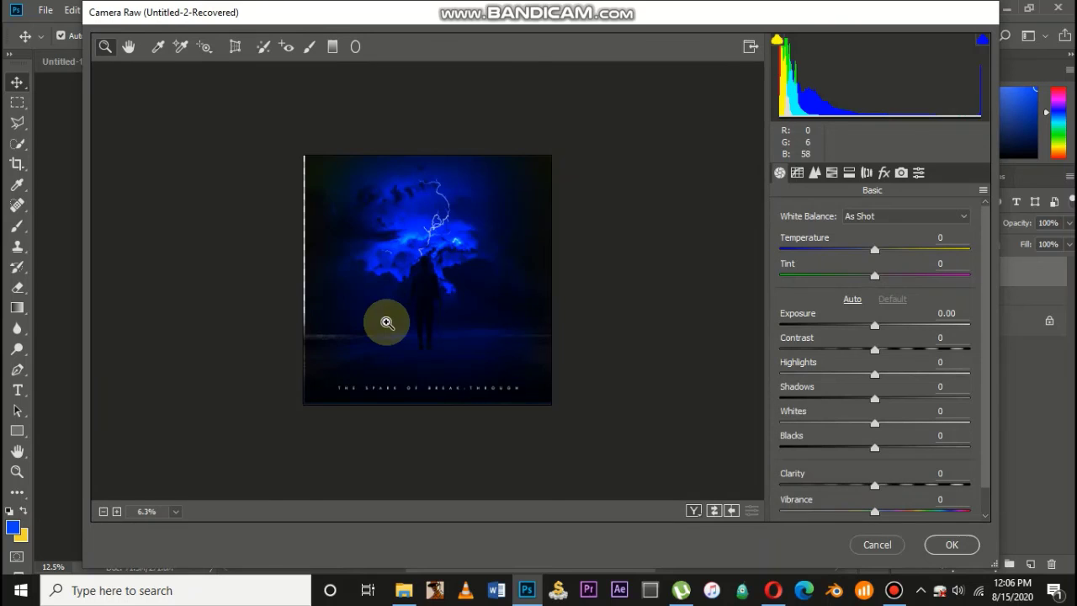
{"action": "left_click", "coordinate": [351, 322]}
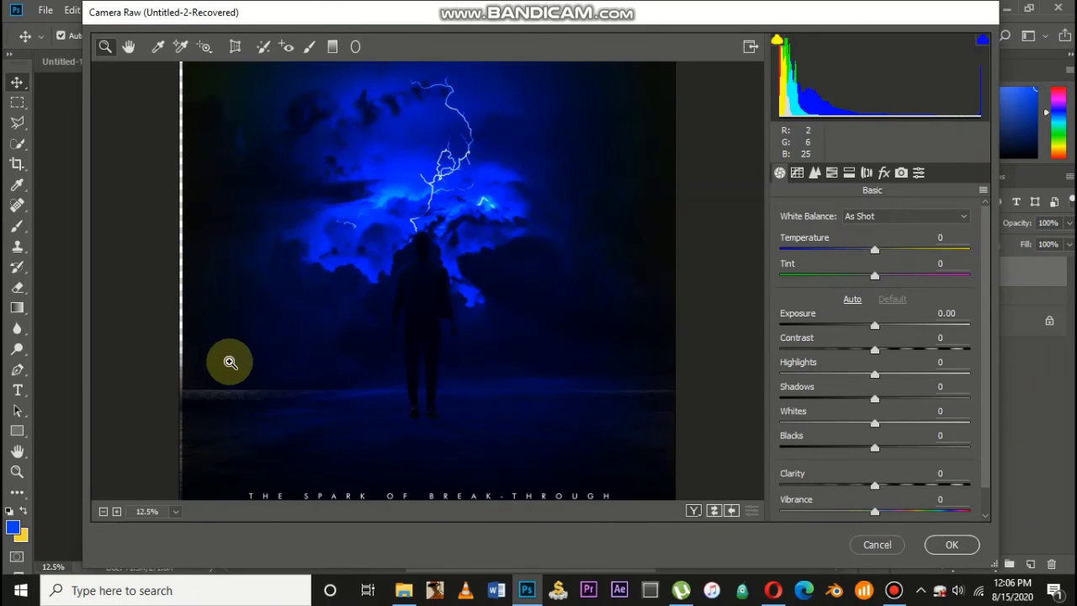
{"action": "left_click", "coordinate": [228, 361], "text": "alt"}
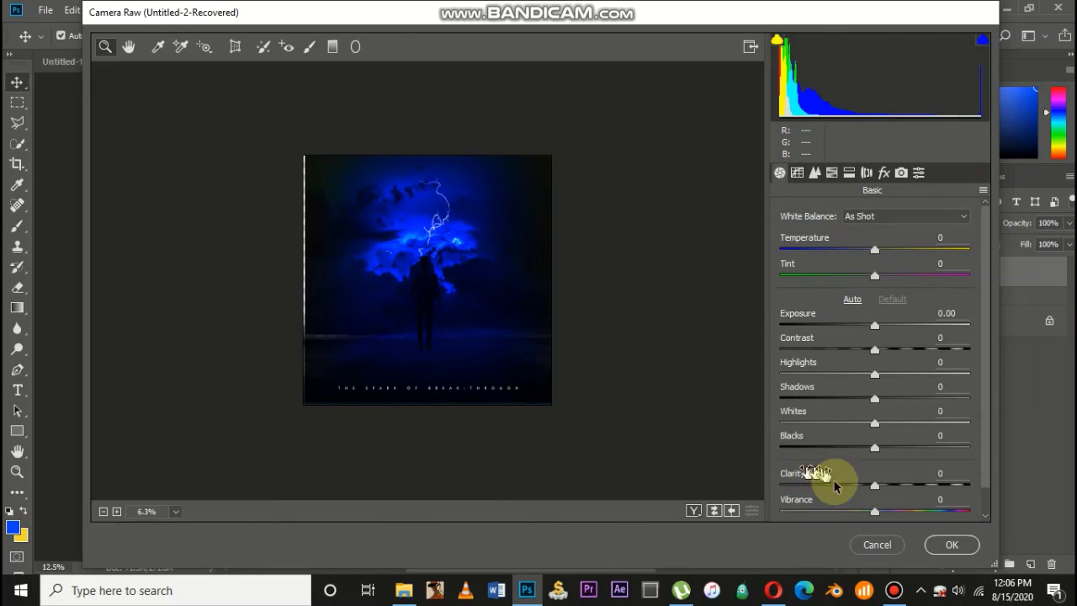
{"action": "left_click_drag", "start_coordinate": [872, 492], "coordinate": [924, 492]}
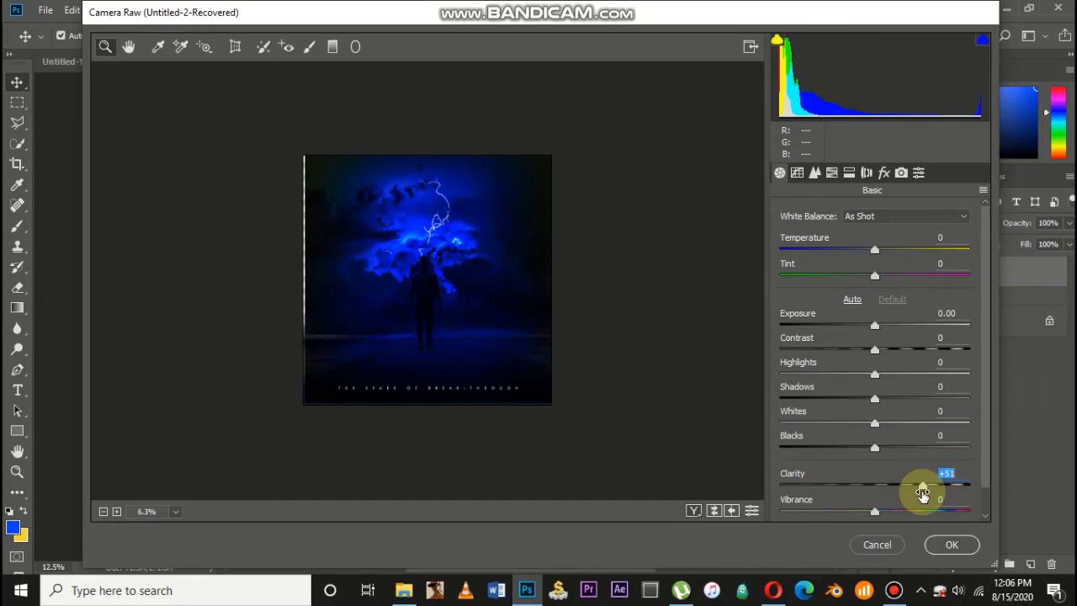
{"action": "scroll", "coordinate": [888, 431], "scroll_direction": "down", "scroll_amount": 1}
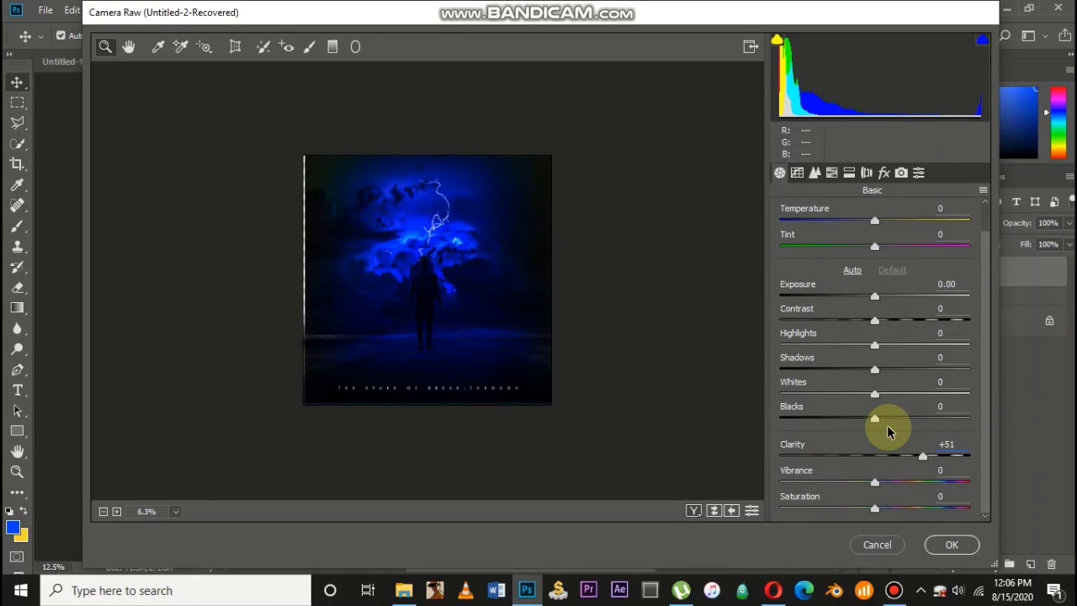
{"action": "left_click_drag", "start_coordinate": [876, 483], "coordinate": [903, 488]}
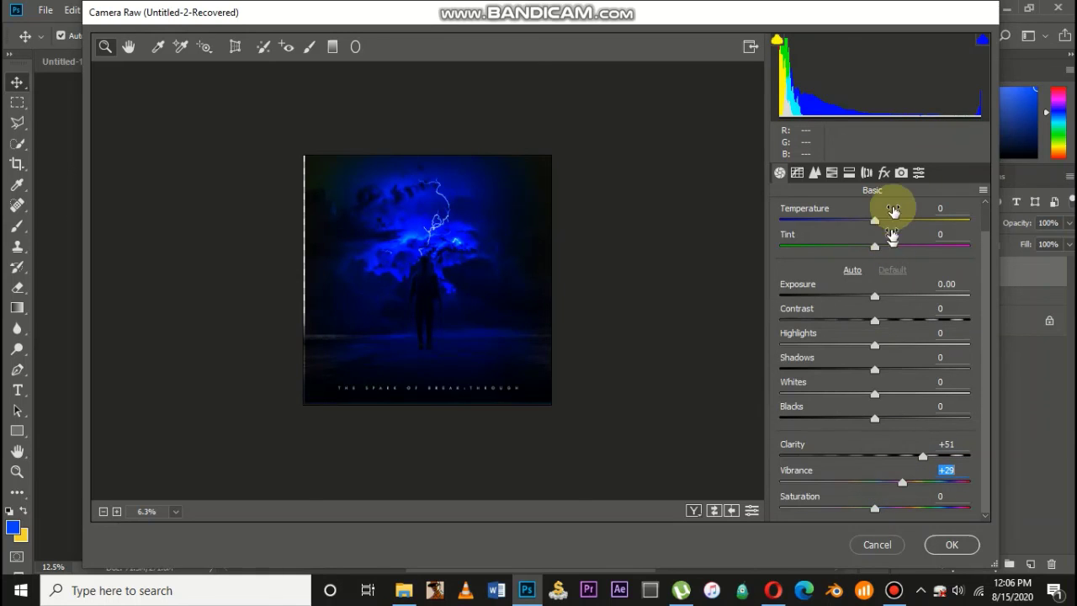
Step: Add a Highlight Priority post-crop vignette with amount -34 and apply the Camera Raw edits
{"action": "left_click", "coordinate": [885, 173]}
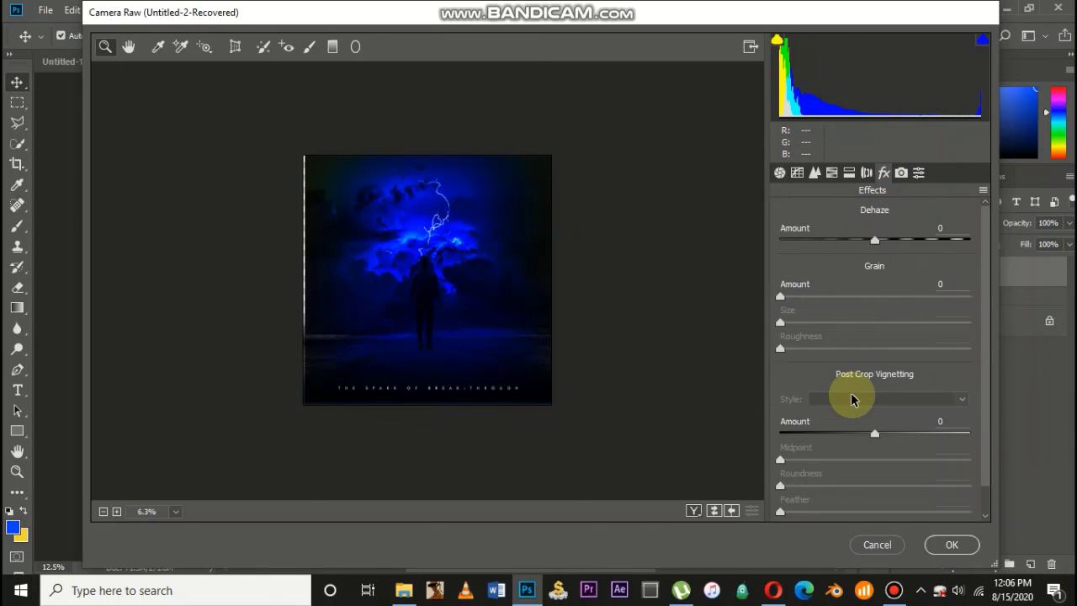
{"action": "left_click", "coordinate": [875, 434]}
{"action": "left_click_drag", "start_coordinate": [875, 435], "coordinate": [844, 438]}
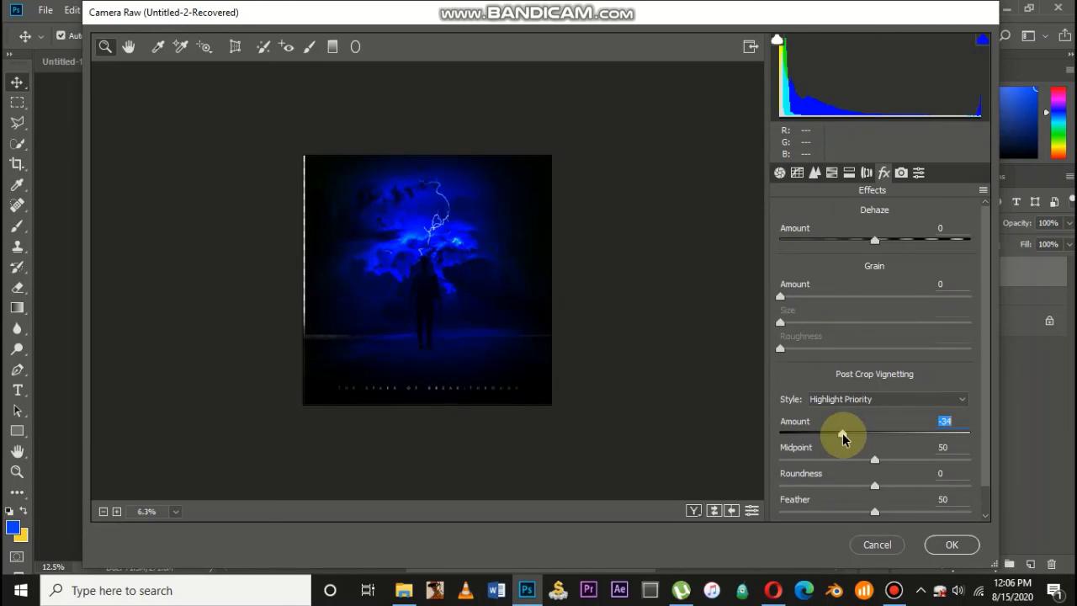
{"action": "left_click", "coordinate": [952, 545]}
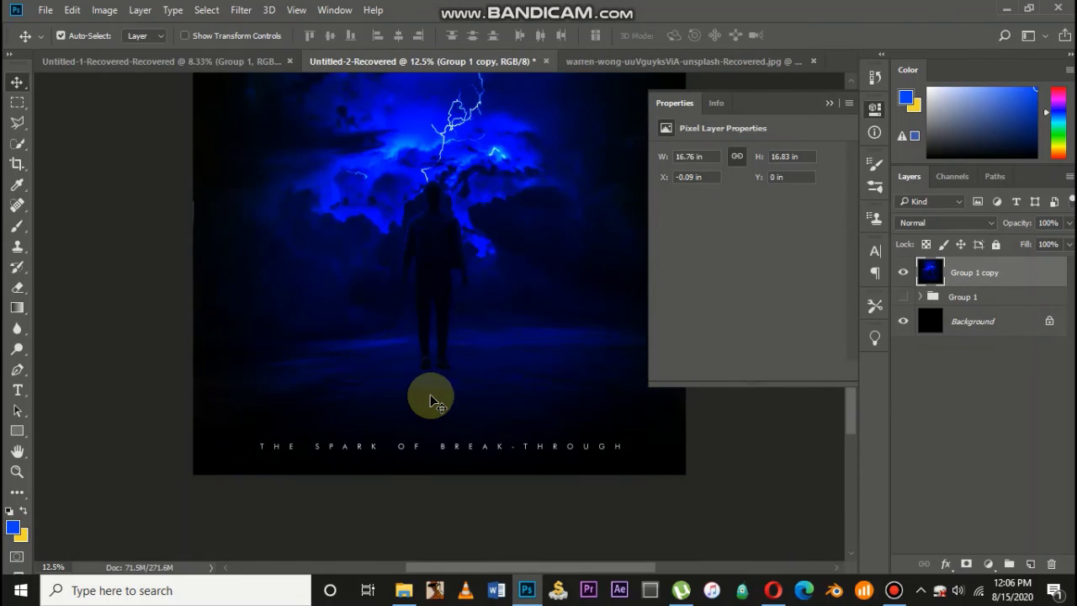
Step: Compare the image with and without the Camera Raw edits, both overall and close up on the subject
{"action": "key", "text": "ctrl"}
{"action": "key", "text": "ctrl+z"}
{"action": "key", "text": "ctrl+z"}
{"action": "key", "text": "ctrl+z"}
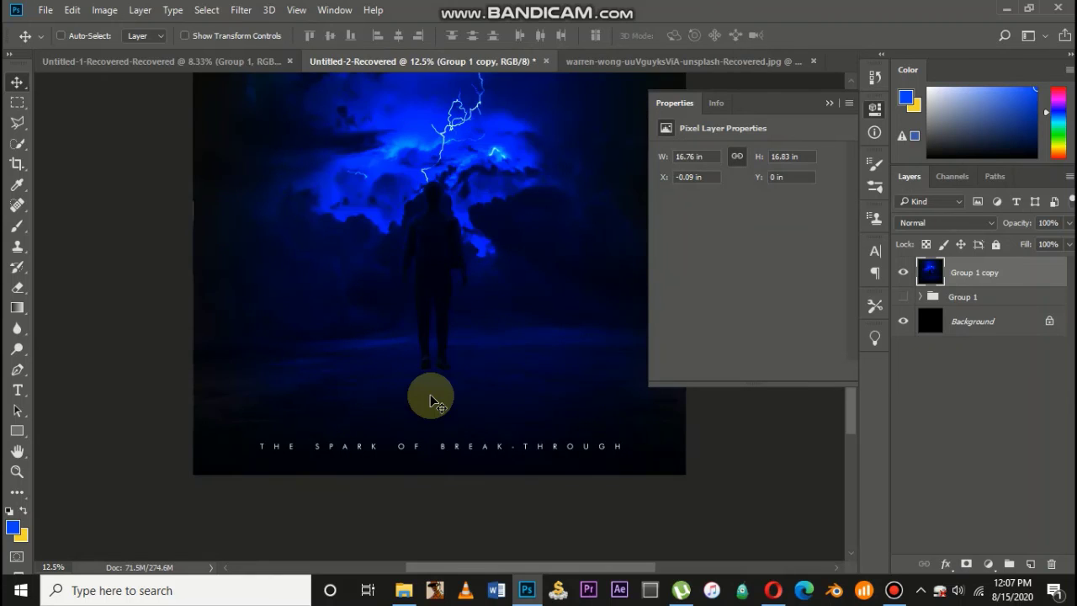
{"action": "key", "text": "ctrl+z"}
{"action": "key", "text": "ctrl+plus"}
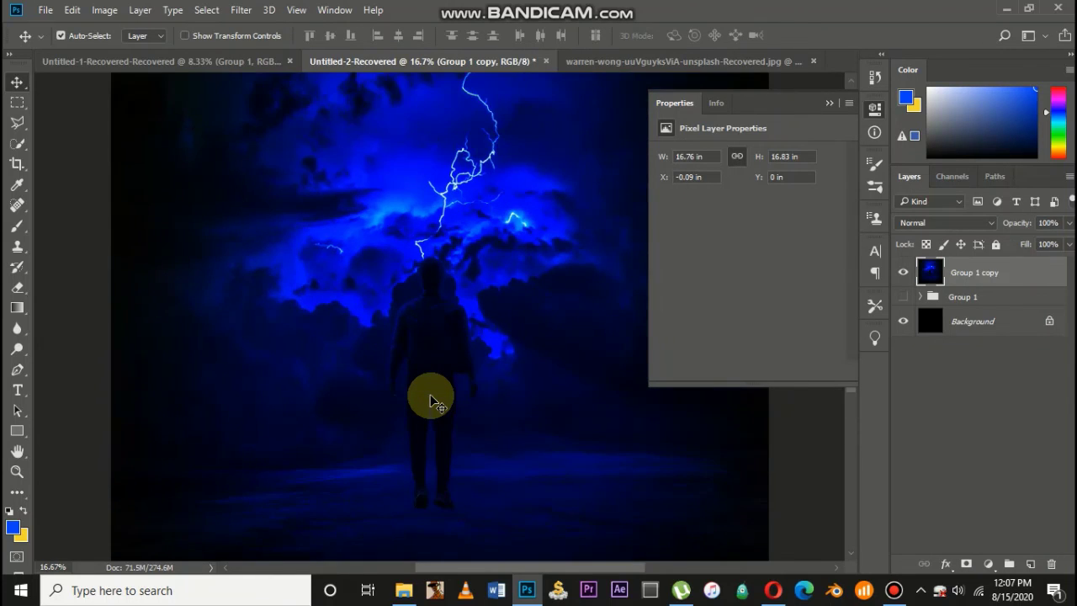
{"action": "key", "text": "ctrl+plus"}
{"action": "key", "text": "ctrl+plus"}
{"action": "key", "text": "ctrl+z"}
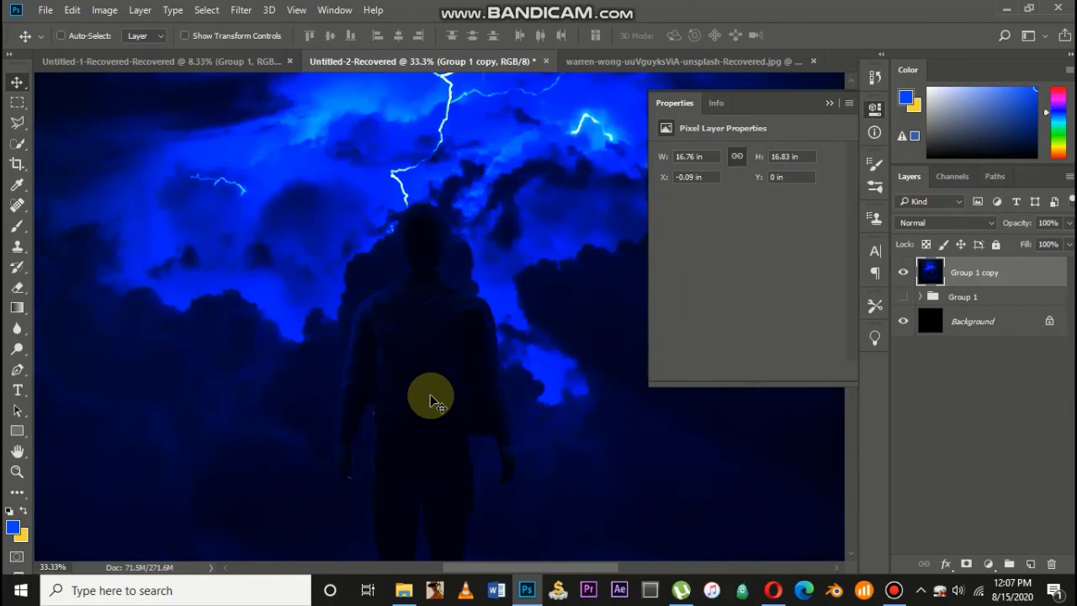
{"action": "key", "text": "ctrl+z"}
{"action": "key", "text": "ctrl+z"}
{"action": "key", "text": "ctrl+z"}
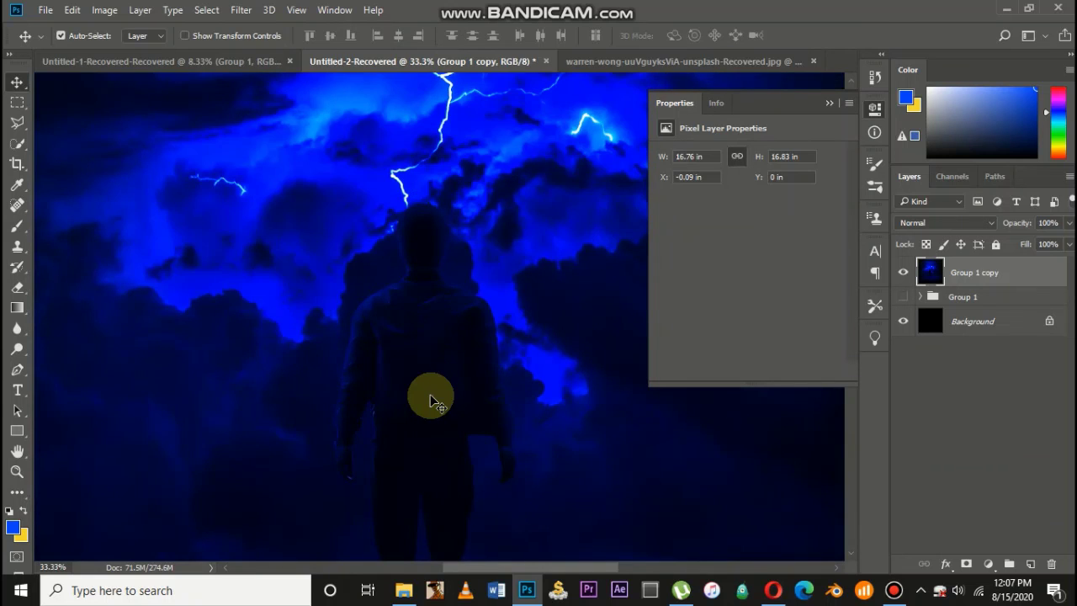
{"action": "key", "text": "ctrl+minus"}
{"action": "key", "text": "ctrl+minus"}
{"action": "key", "text": "ctrl+minus"}
{"action": "key", "text": "ctrl+minus"}
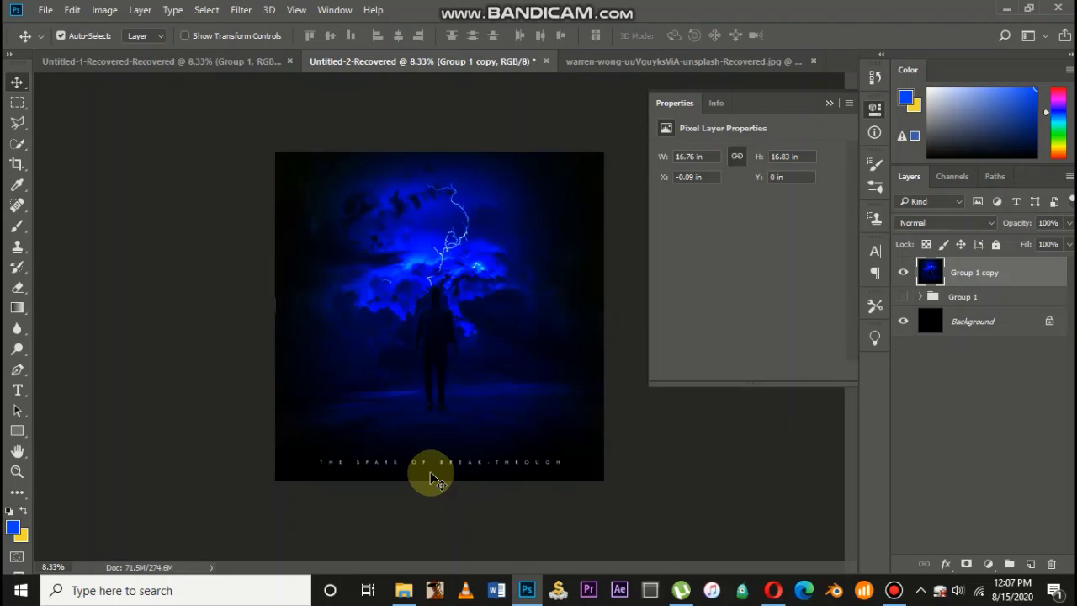
Step: Examine the red version of the composite in the Untitled-1-Recovered document and return to the blue composite
{"action": "left_click", "coordinate": [220, 63]}
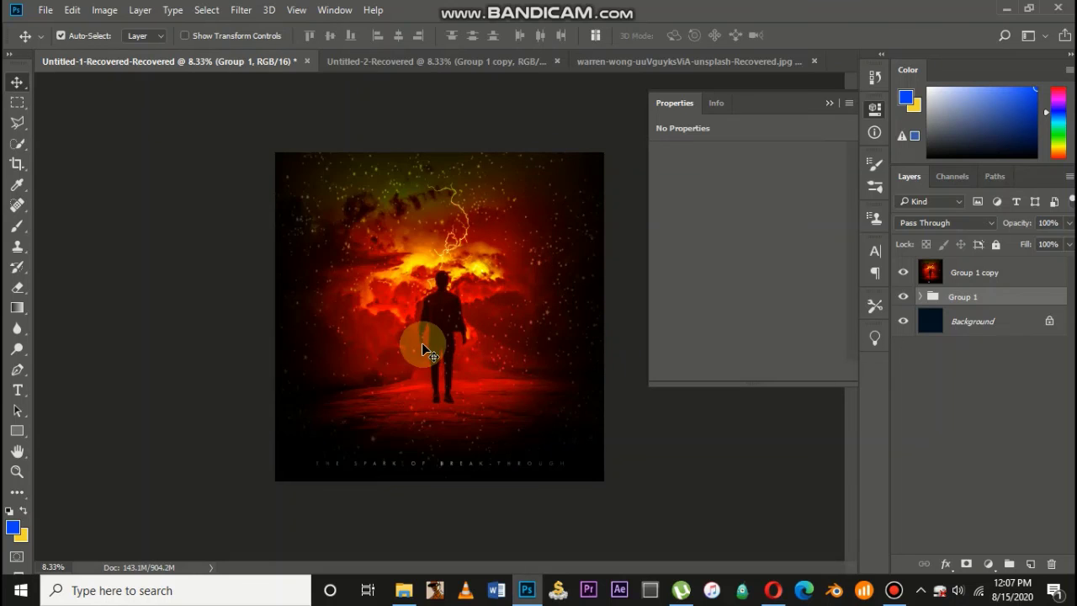
{"action": "key", "text": "ctrl+plus"}
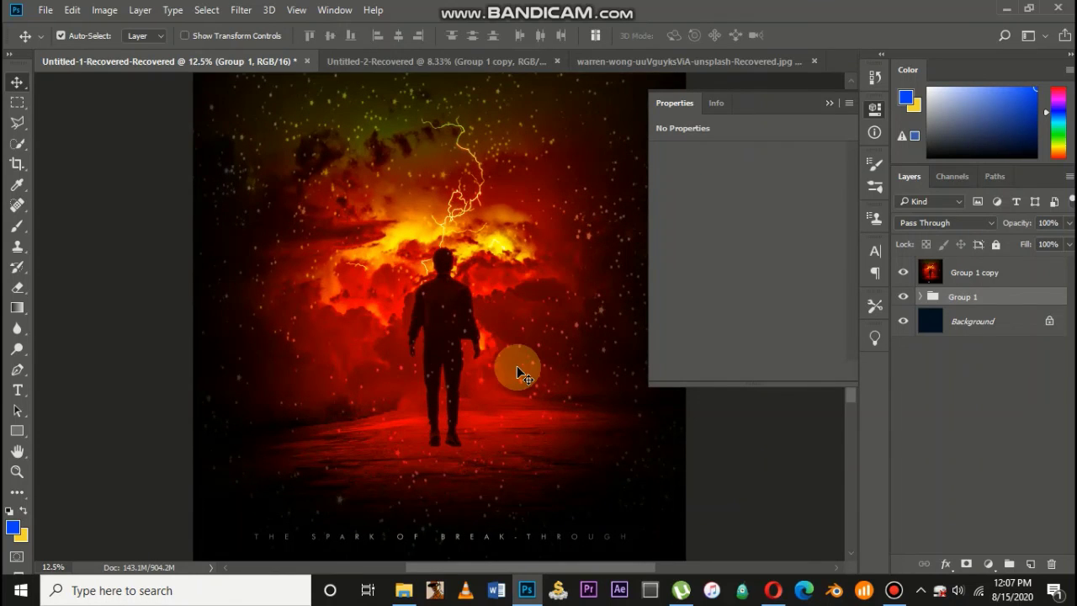
{"action": "scroll", "coordinate": [517, 365], "scroll_direction": "up", "scroll_amount": 2}
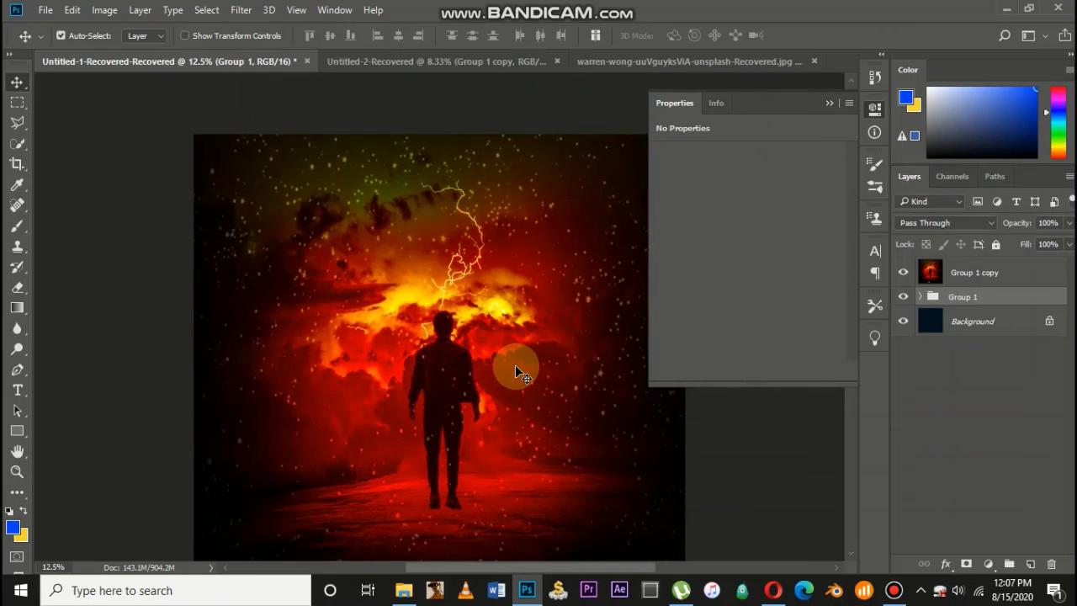
{"action": "key", "text": "ctrl+minus"}
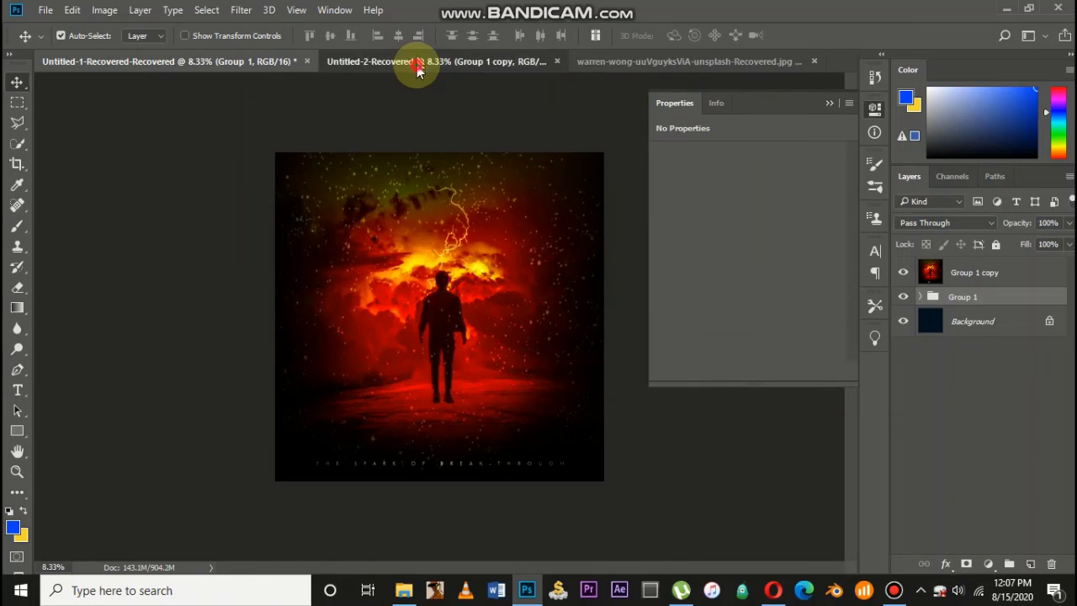
{"action": "left_click", "coordinate": [417, 62]}
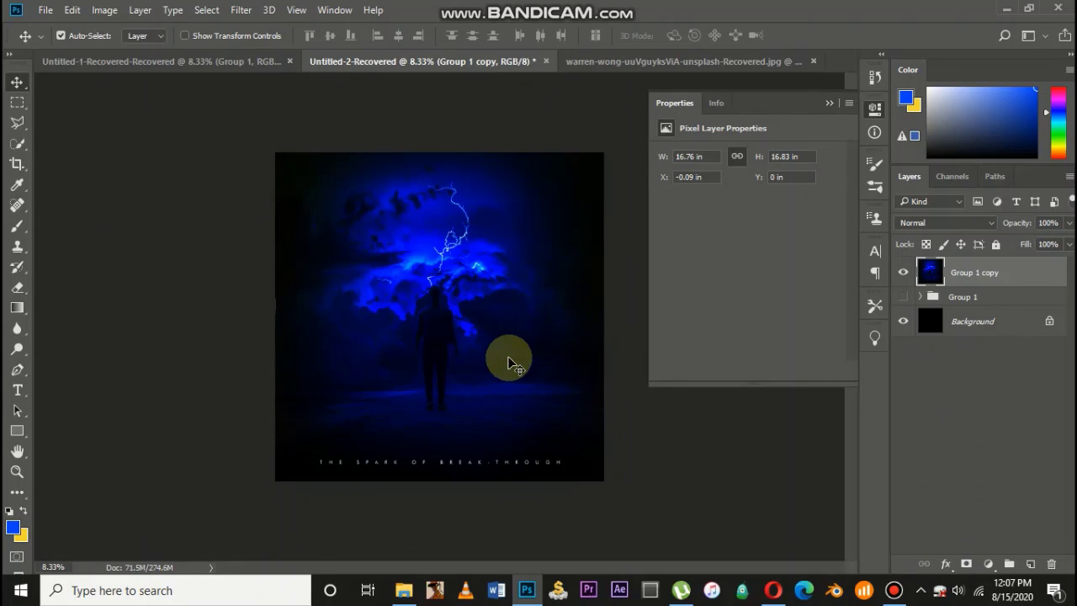